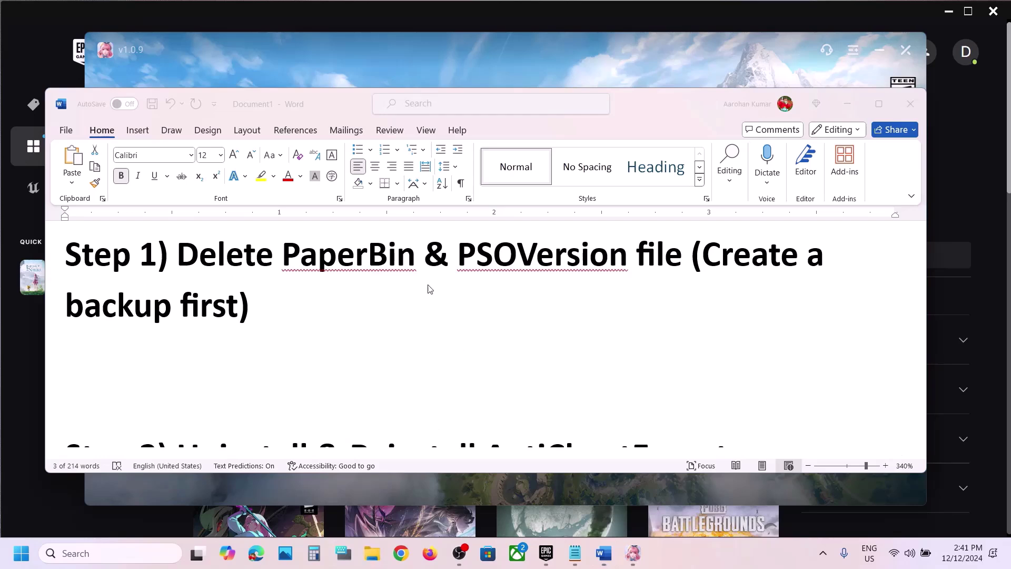
In File Explorer, open the game's Saved folder at C:\Program Files\InfinityNikkiGlobal Launcher\InfinityNikkiGlobal\X6Game\Saved.
click(72, 302)
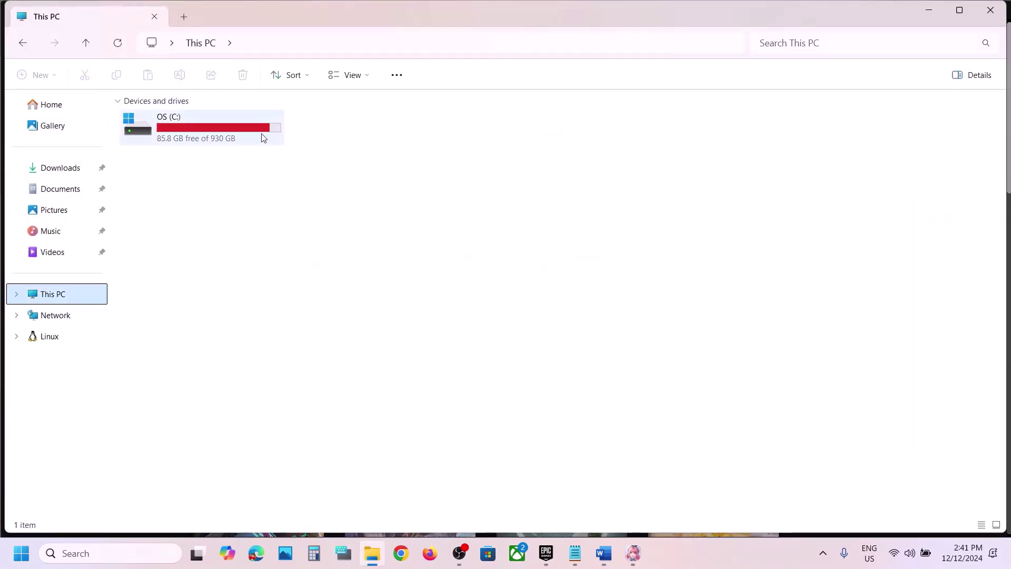
double_click(256, 138)
scroll(247, 348, down, 3)
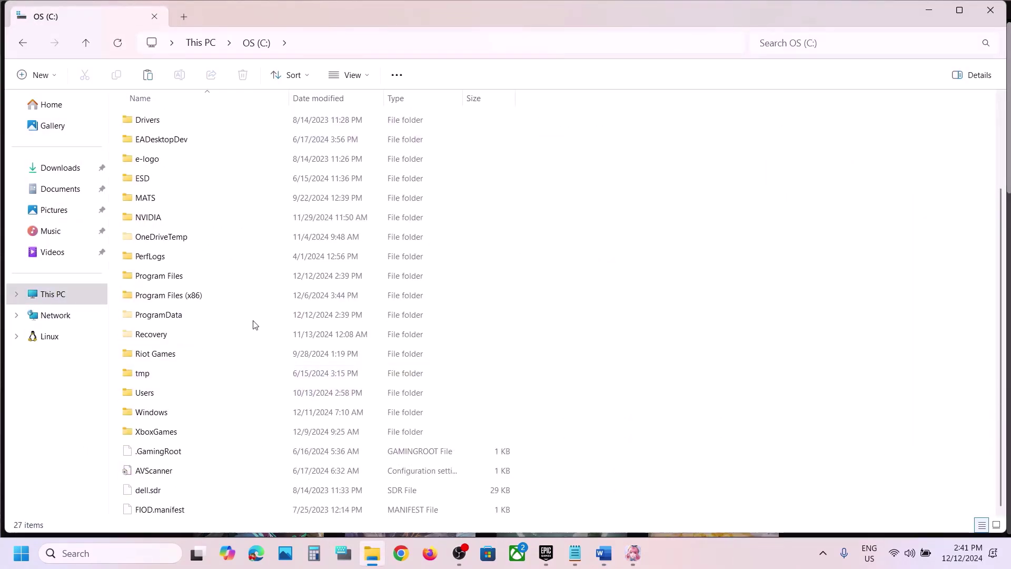
double_click(181, 278)
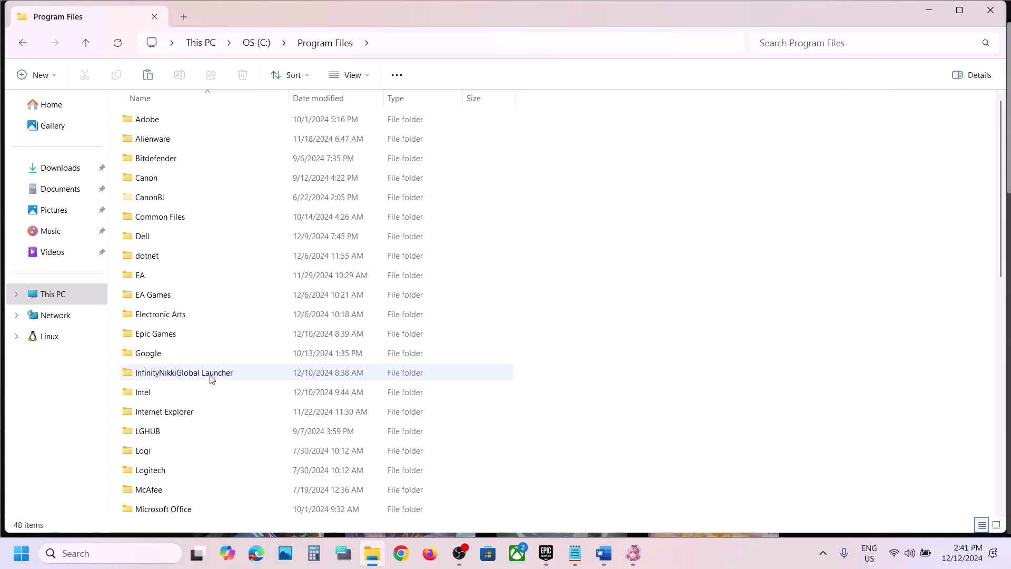
double_click(212, 377)
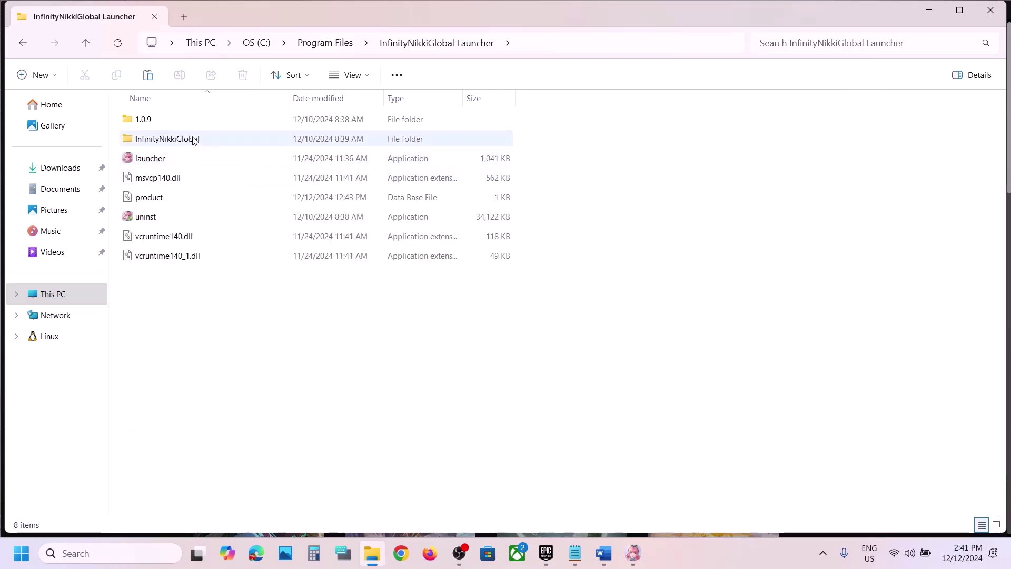
click(176, 142)
double_click(176, 142)
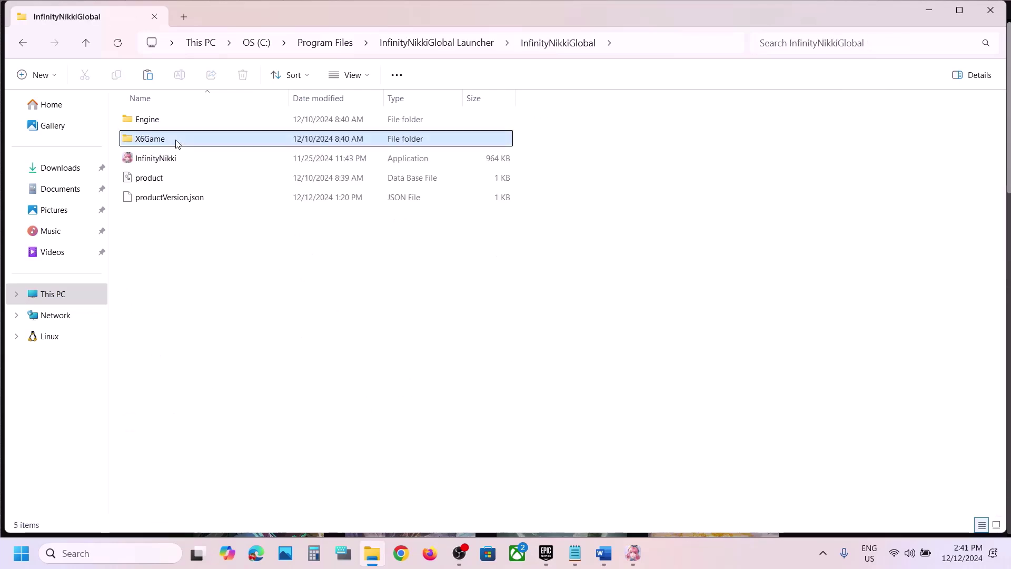
click(176, 142)
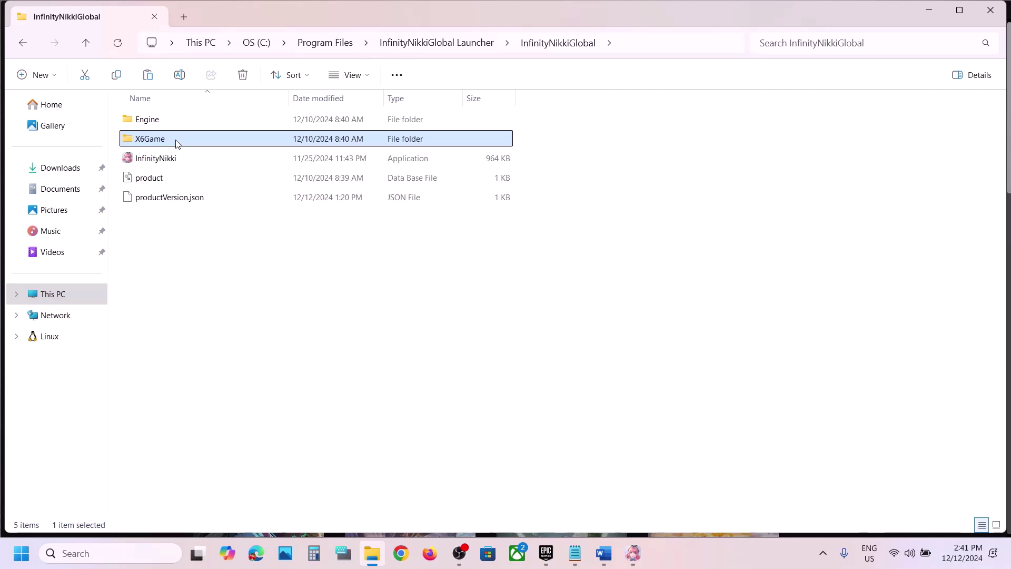
double_click(177, 141)
double_click(157, 201)
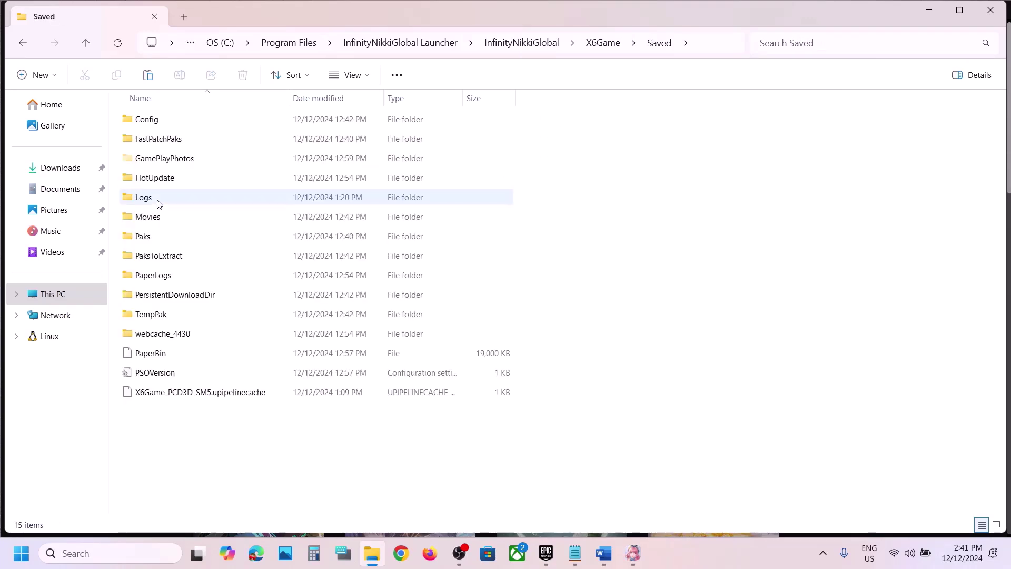
Back up the PaperBin and PSOVersion files by copying them to the desktop, then return to the Saved folder.
click(165, 354)
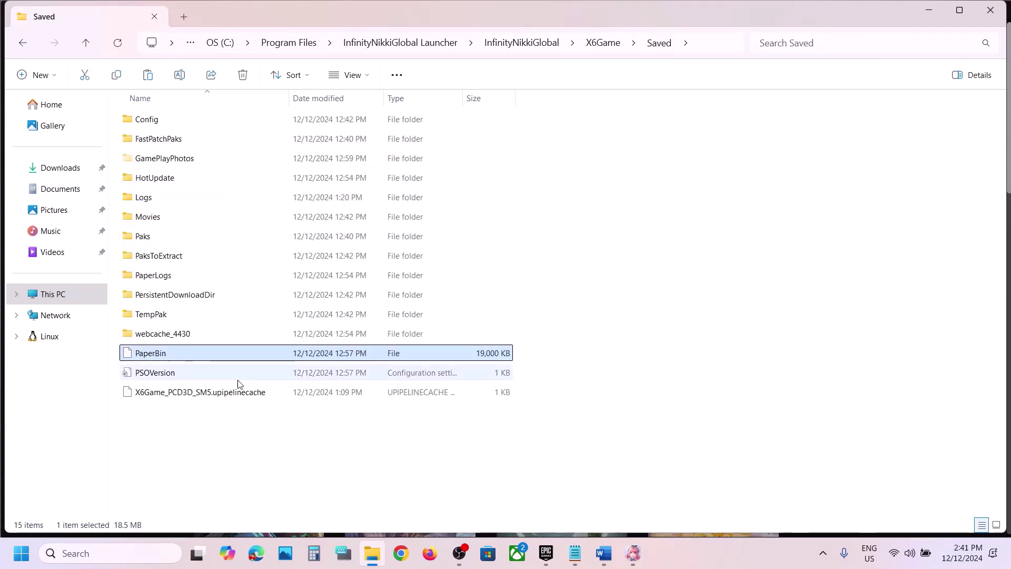
ctrl+click(158, 375)
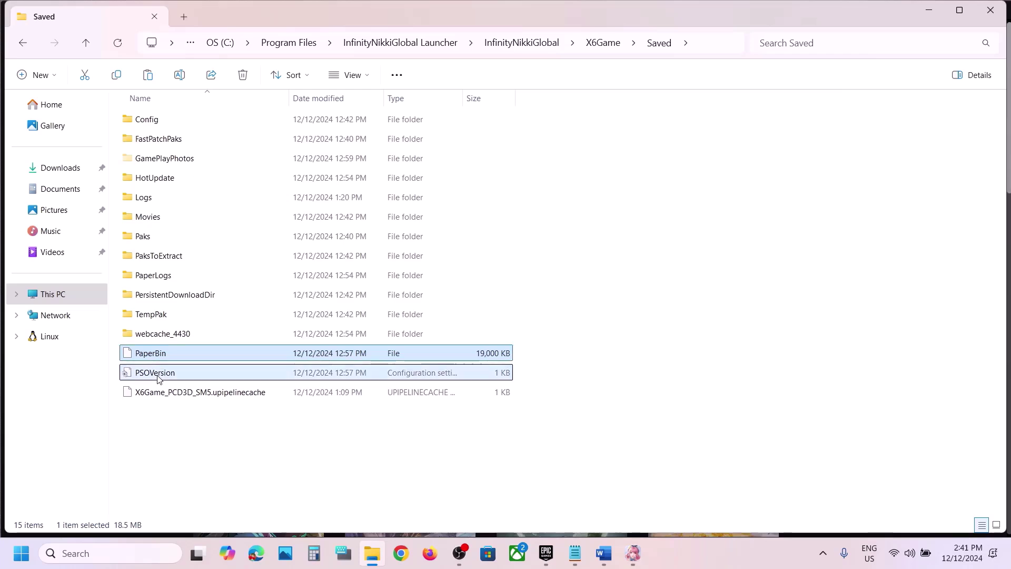
right_click(158, 378)
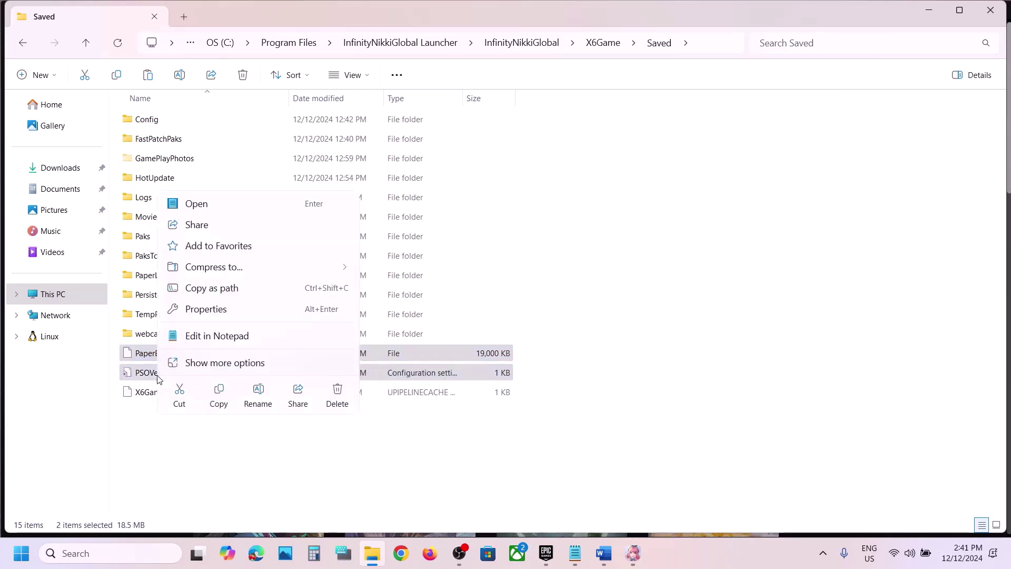
click(219, 396)
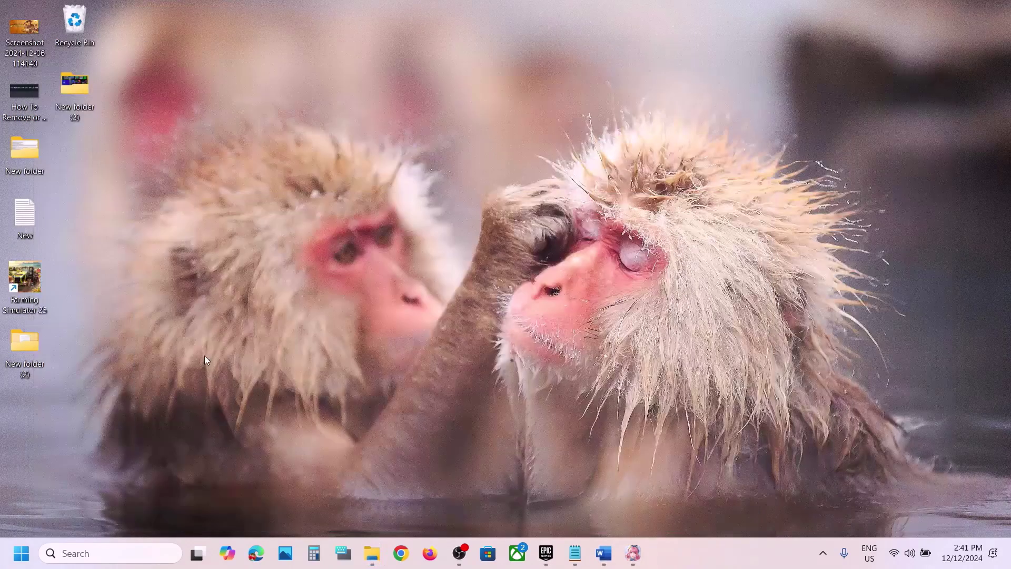
key(ctrl+v)
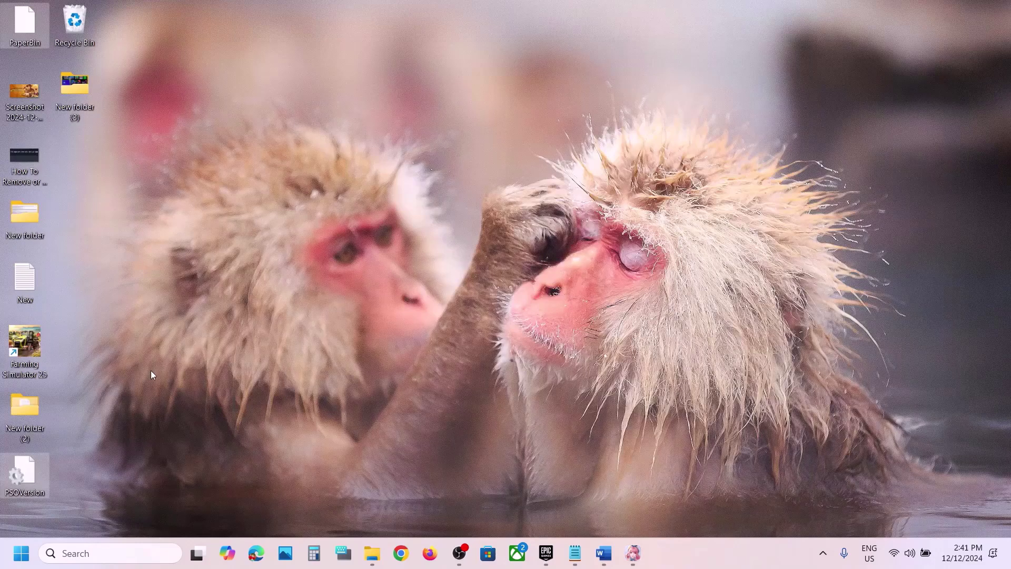
drag(34, 27, 164, 399)
drag(87, 477, 377, 565)
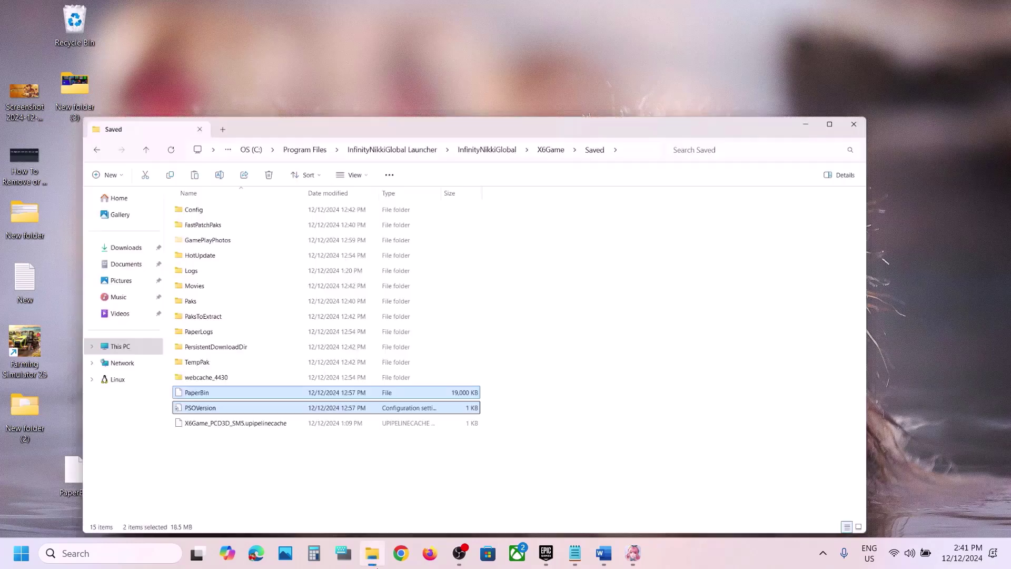
right_click(211, 354)
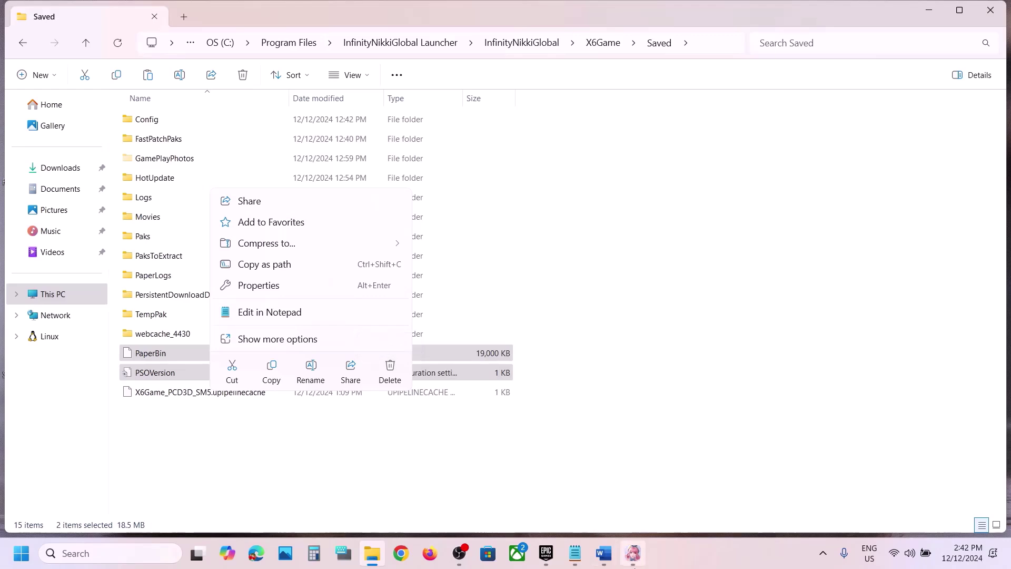
click(634, 565)
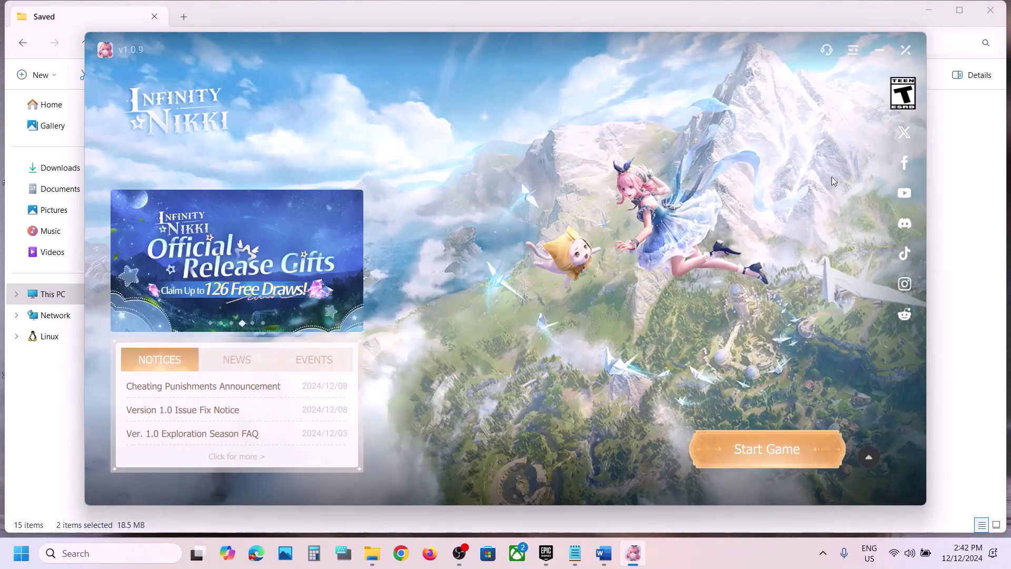
click(76, 445)
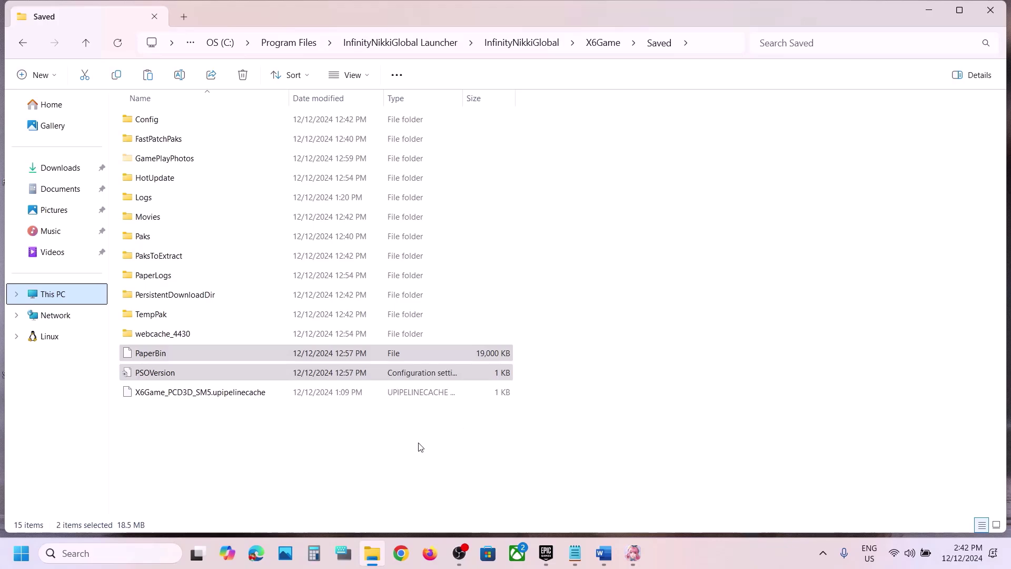
key(super+d)
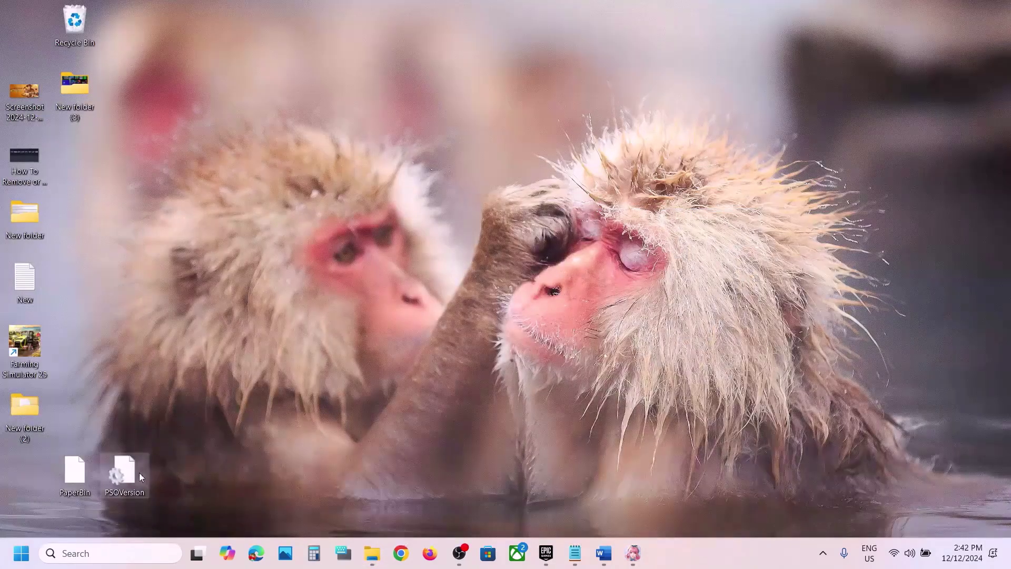
key(super+d)
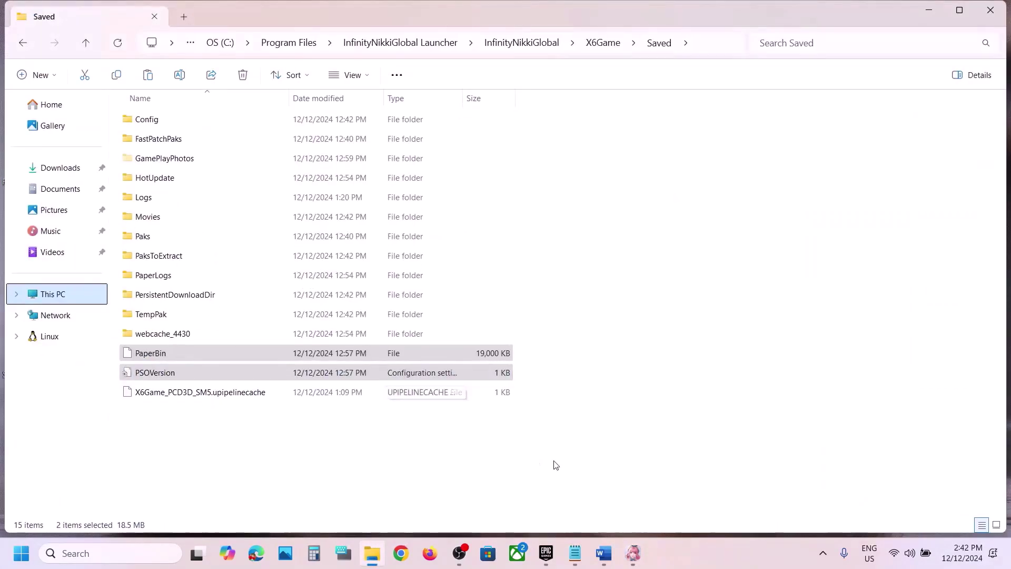
Switch to the Word document, highlight the Step 2 text on uninstalling and reinstalling AntiCheatExpert, and return to File Explorer.
click(602, 561)
scroll(407, 348, down, 5)
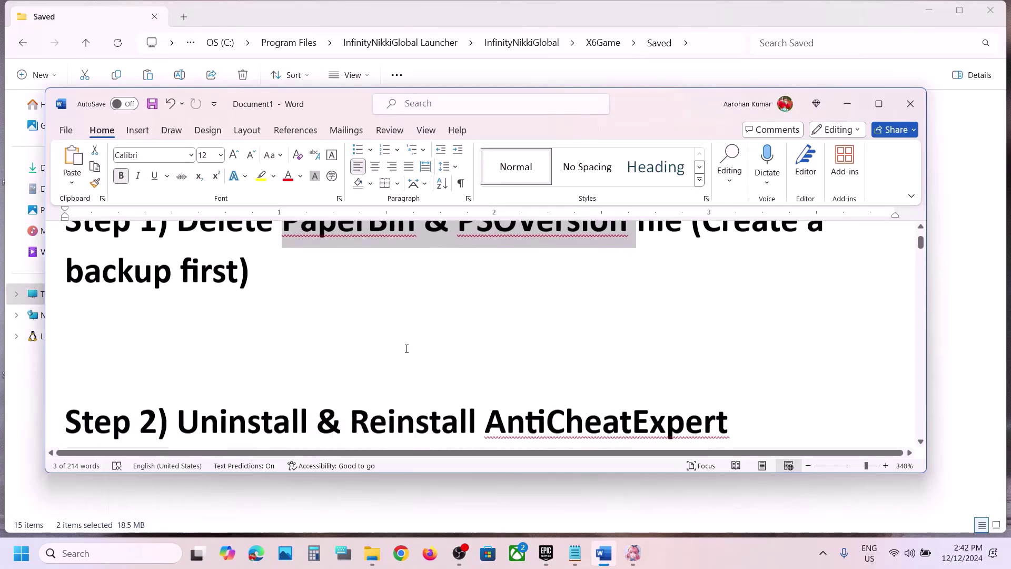
drag(177, 316, 775, 330)
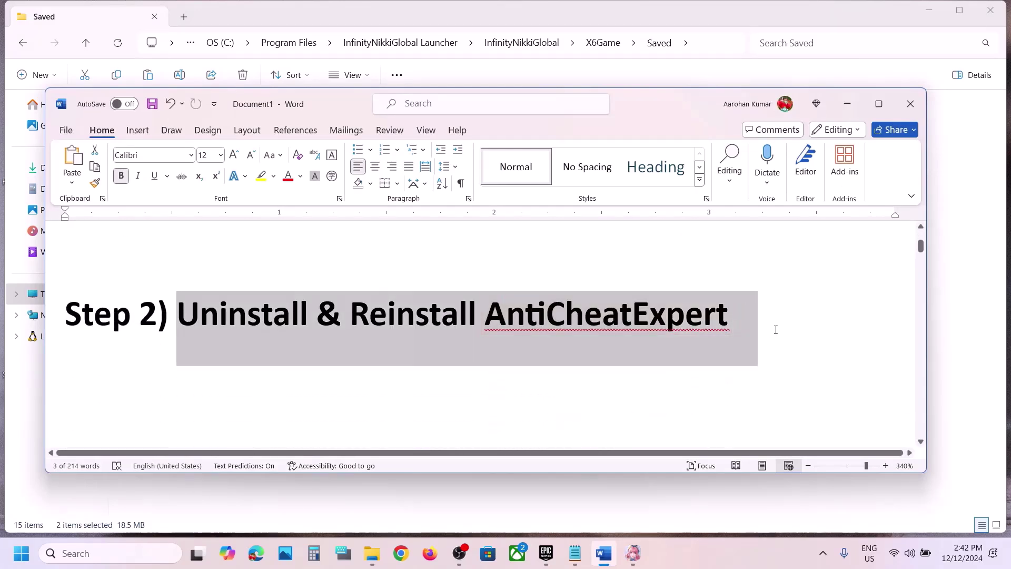
click(650, 16)
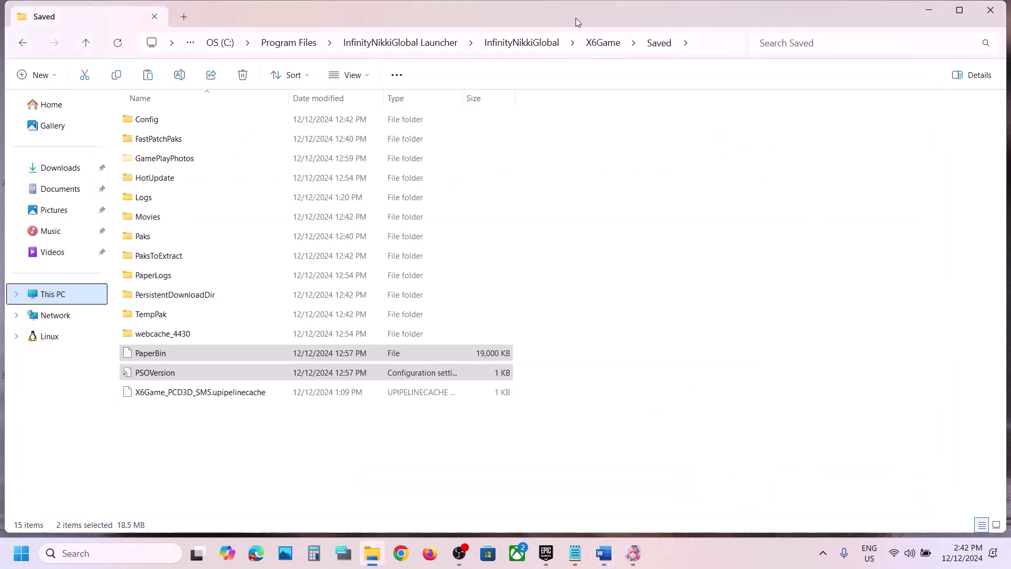
Go up to the X6Game folder and open its Binaries\Win64\AntiCheatExpert subfolder.
click(90, 52)
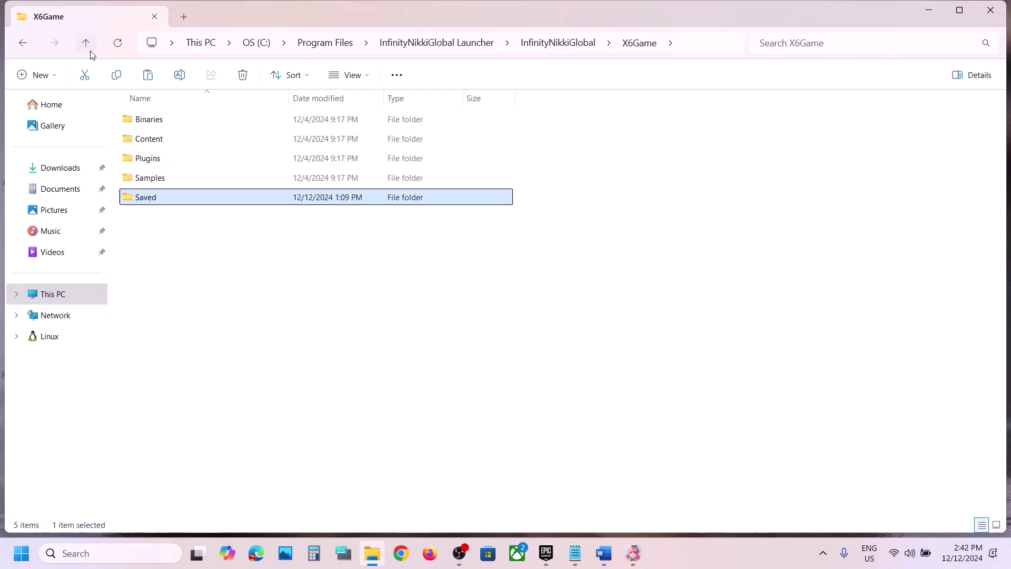
click(167, 125)
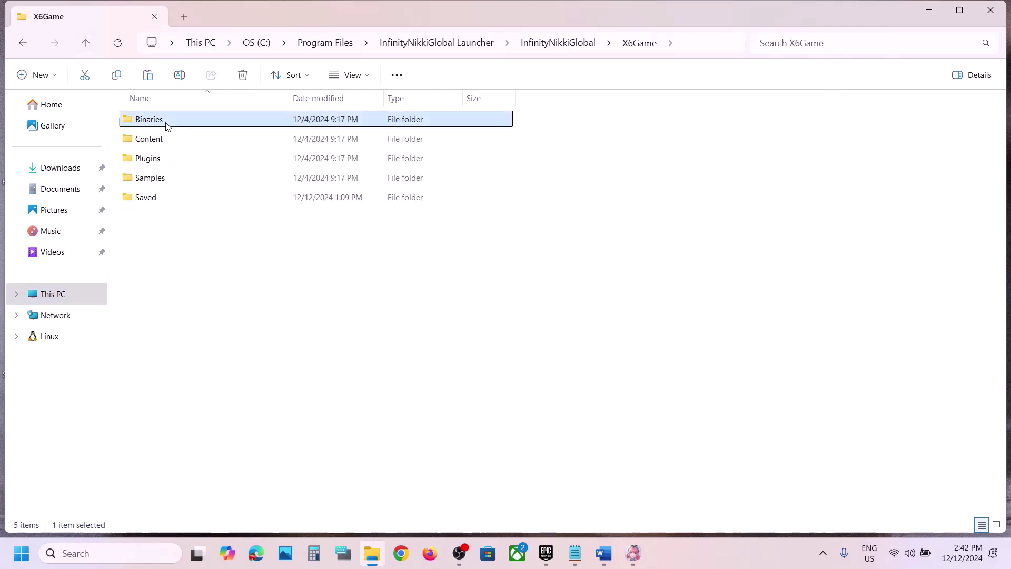
click(673, 43)
click(675, 42)
click(689, 42)
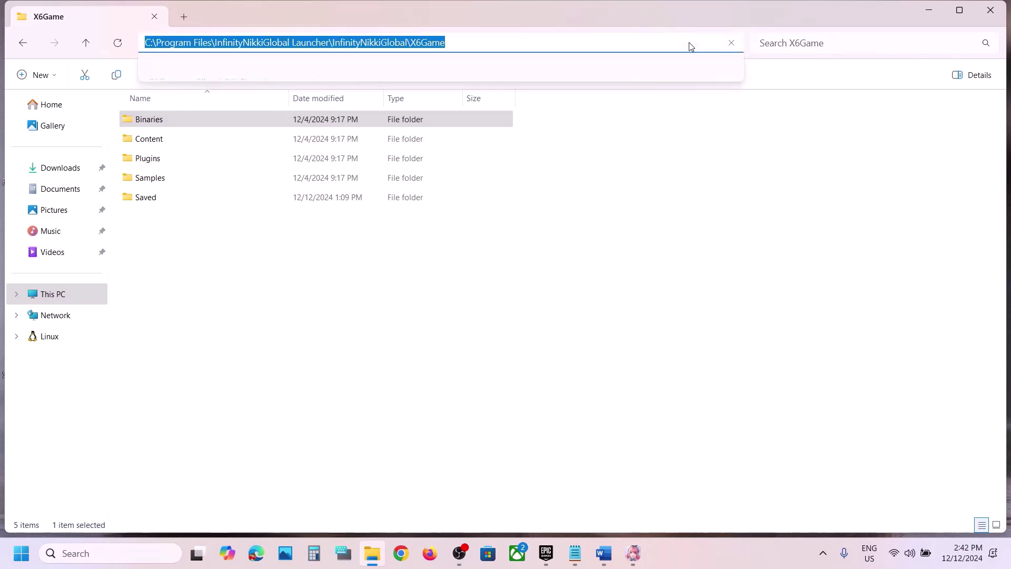
key(Escape)
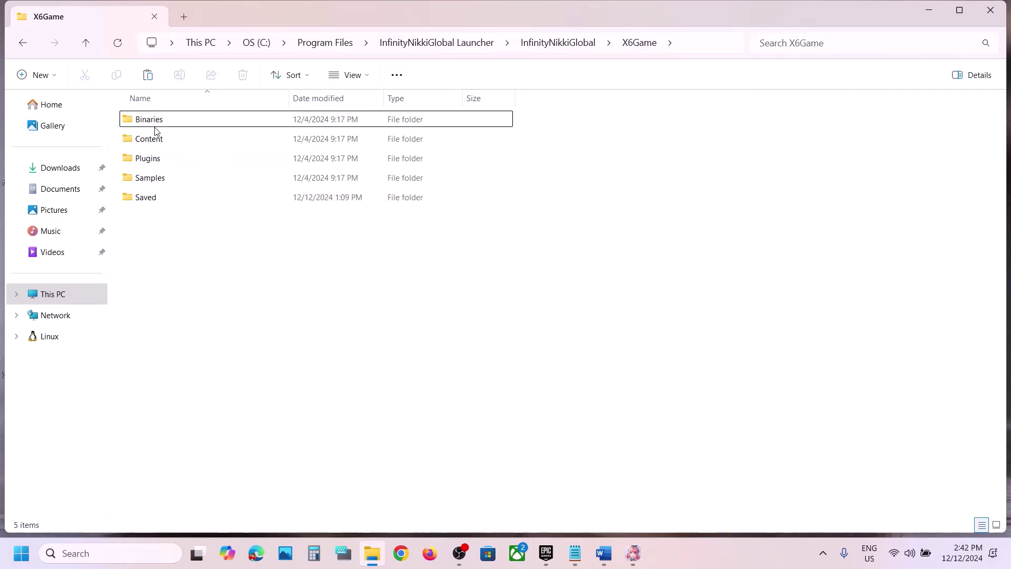
double_click(174, 119)
double_click(172, 118)
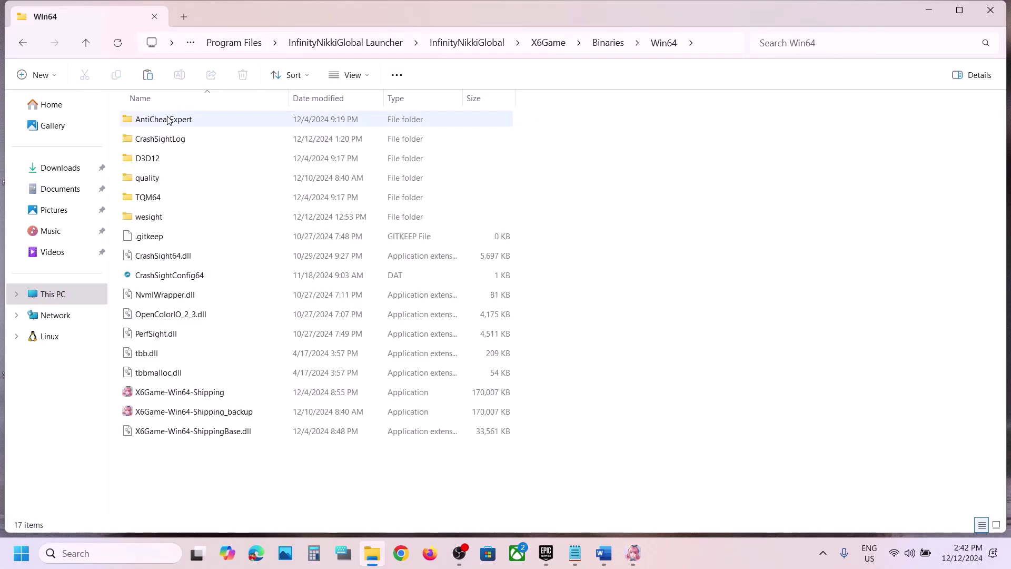
click(187, 124)
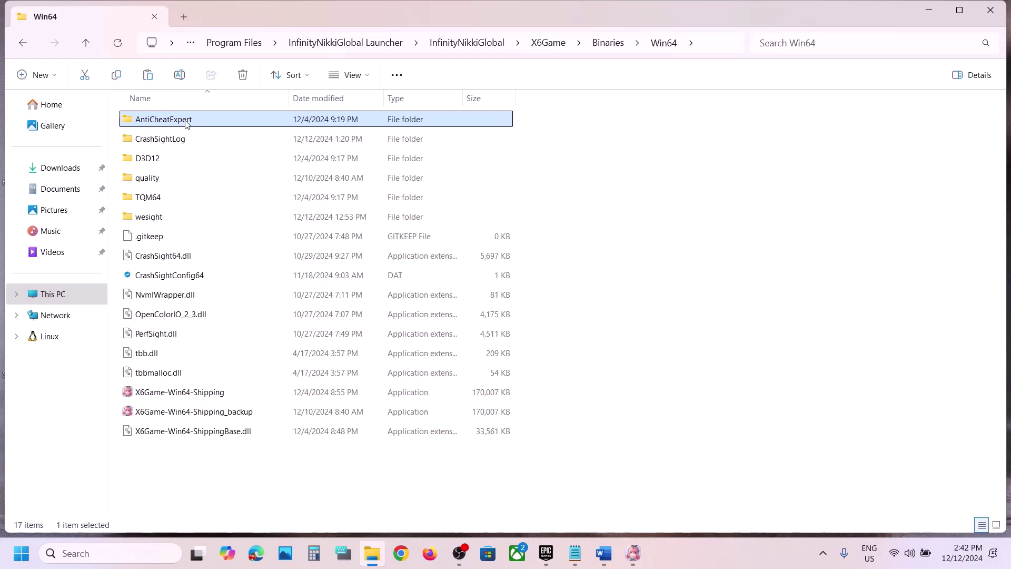
double_click(187, 124)
Run the ACE-Setup64 application as administrator.
click(185, 277)
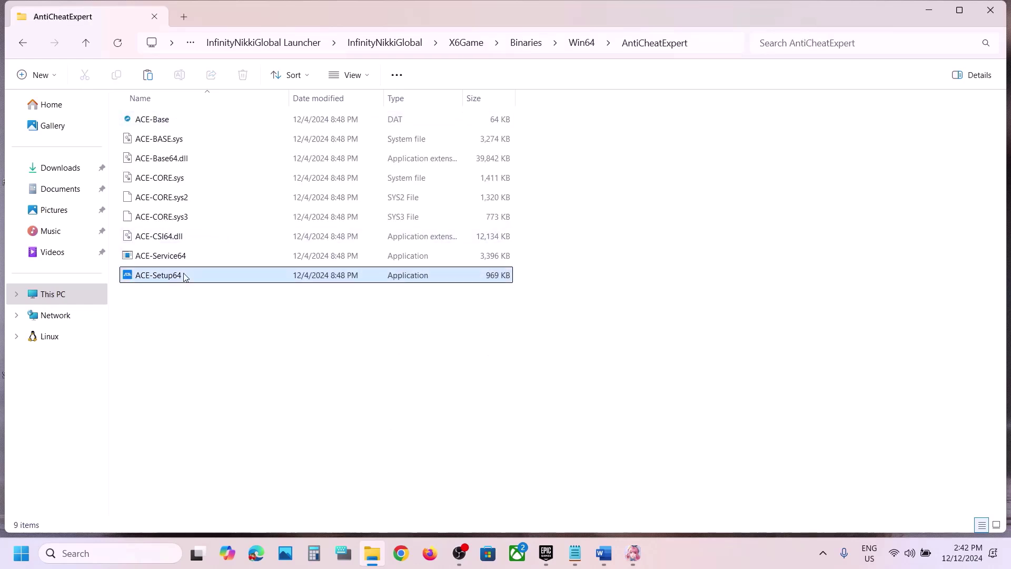
right_click(210, 285)
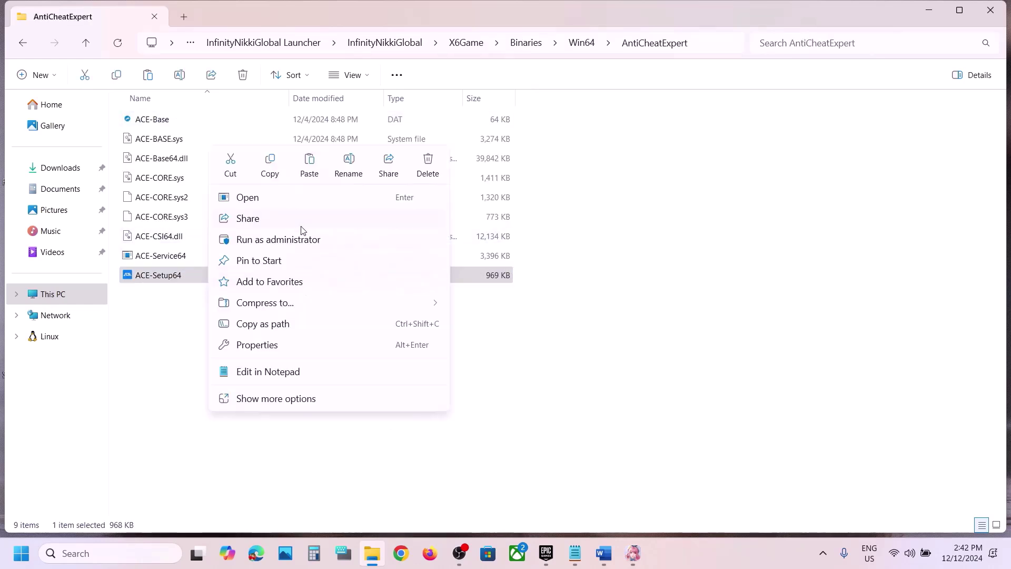
click(284, 239)
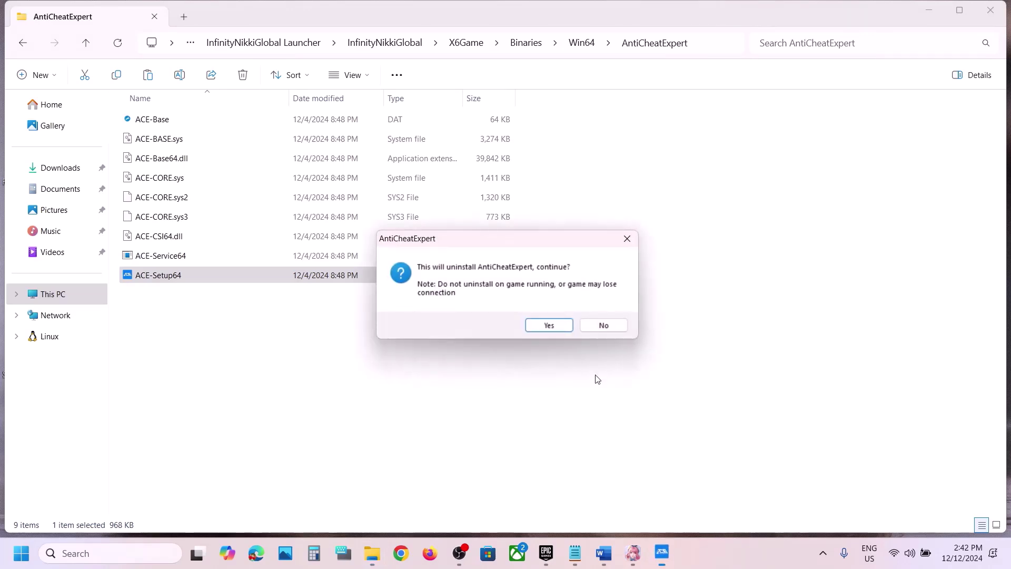
Exit the Infinity Nikki launcher completely with the Close Launcher option.
click(634, 553)
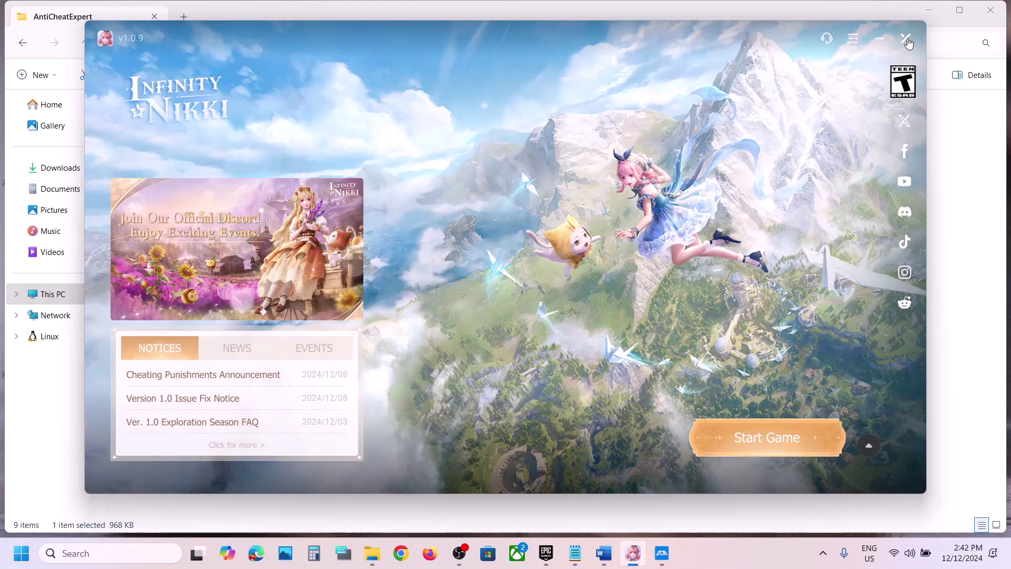
click(908, 43)
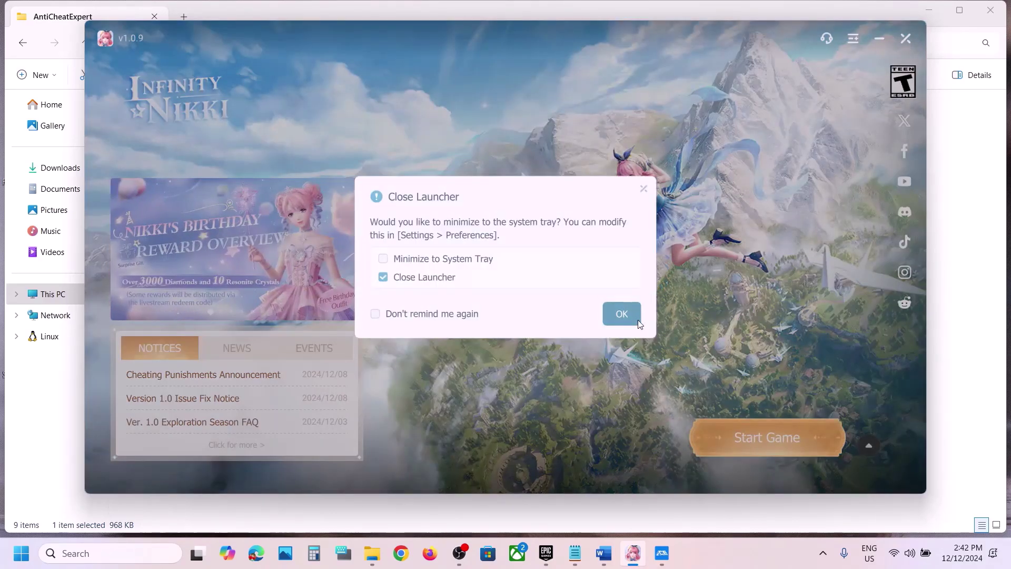
click(622, 318)
Return to the AntiCheatExpert prompt, confirm the uninstallation and acknowledge the messages that follow.
click(633, 553)
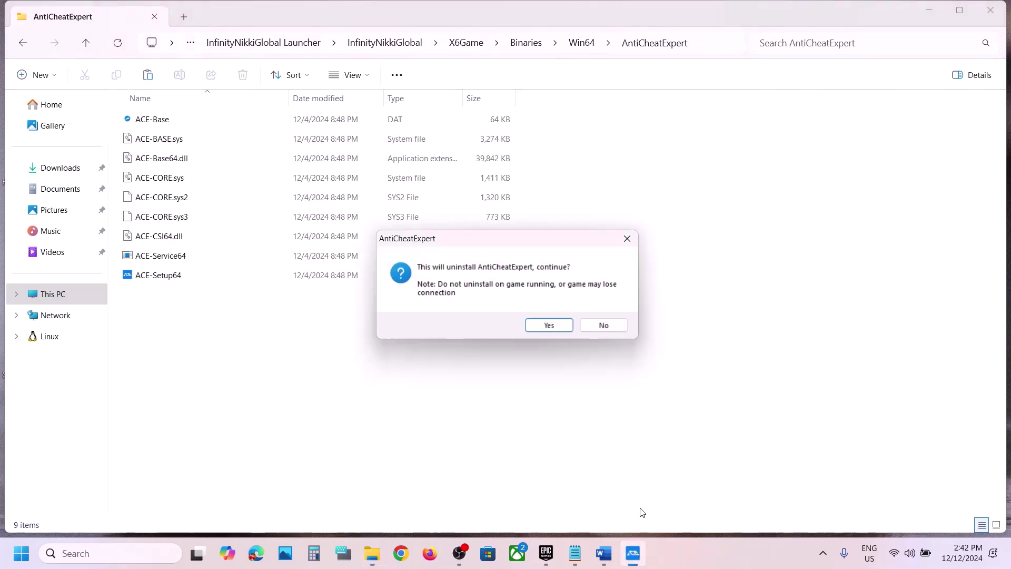
click(549, 327)
click(544, 323)
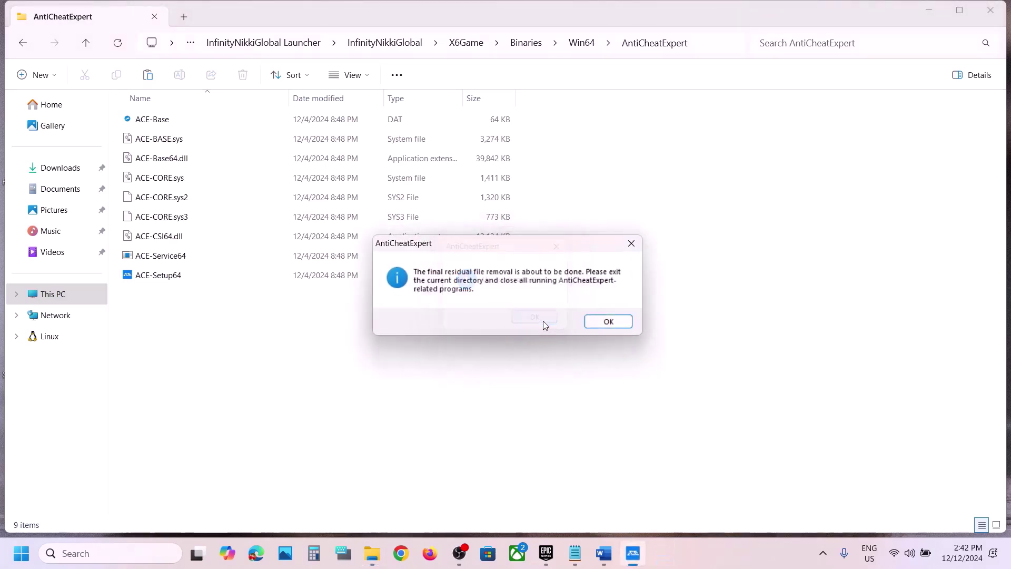
click(593, 326)
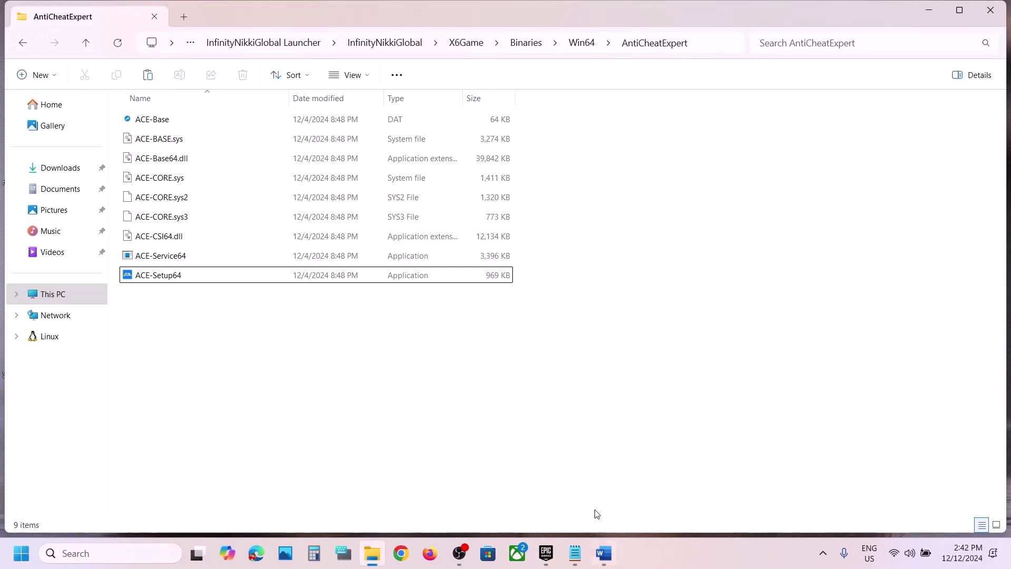
Switch to Epic Games, start Infinity Nikki from its launcher, and close the game window that opens.
click(546, 553)
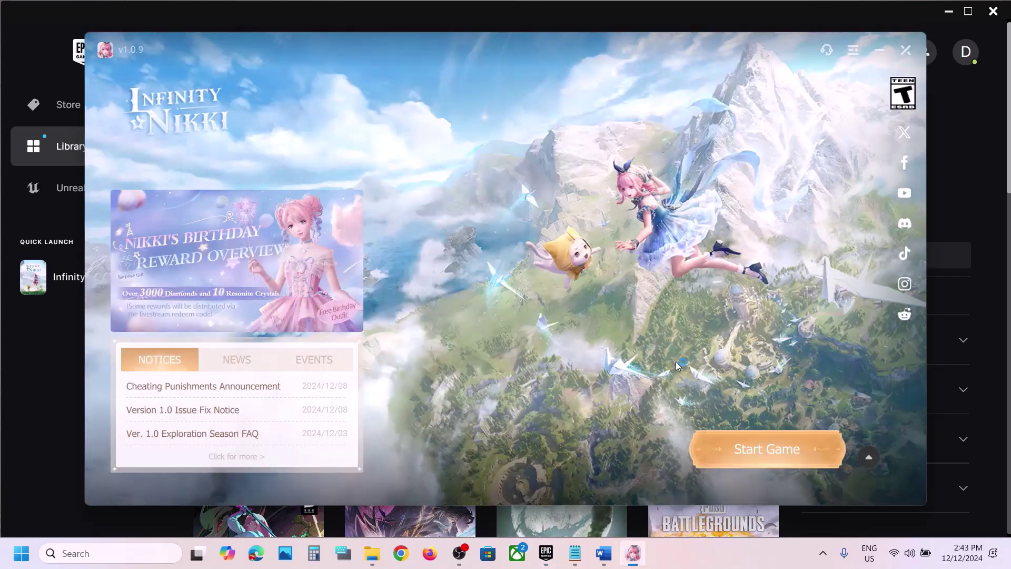
click(733, 449)
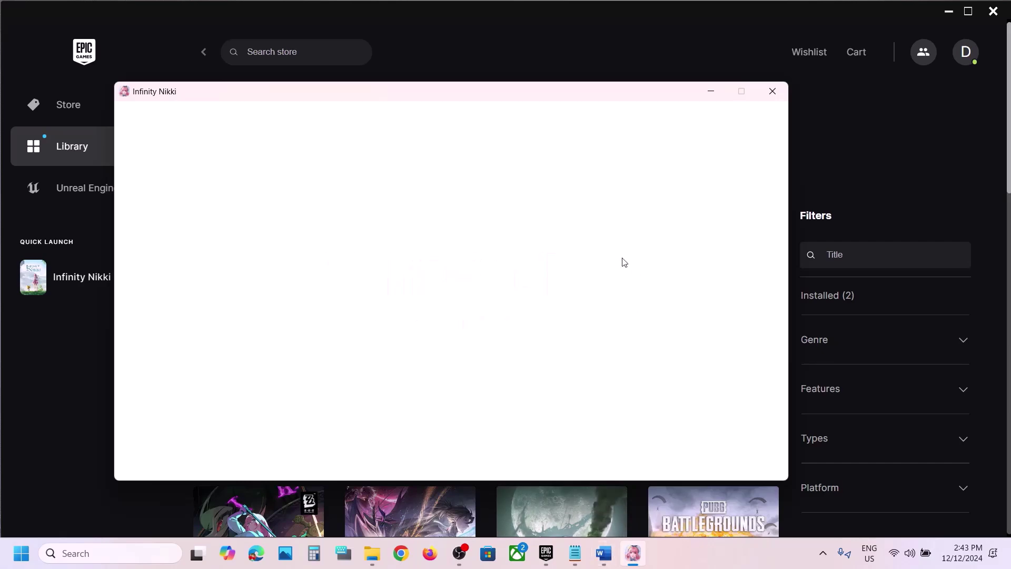
click(773, 92)
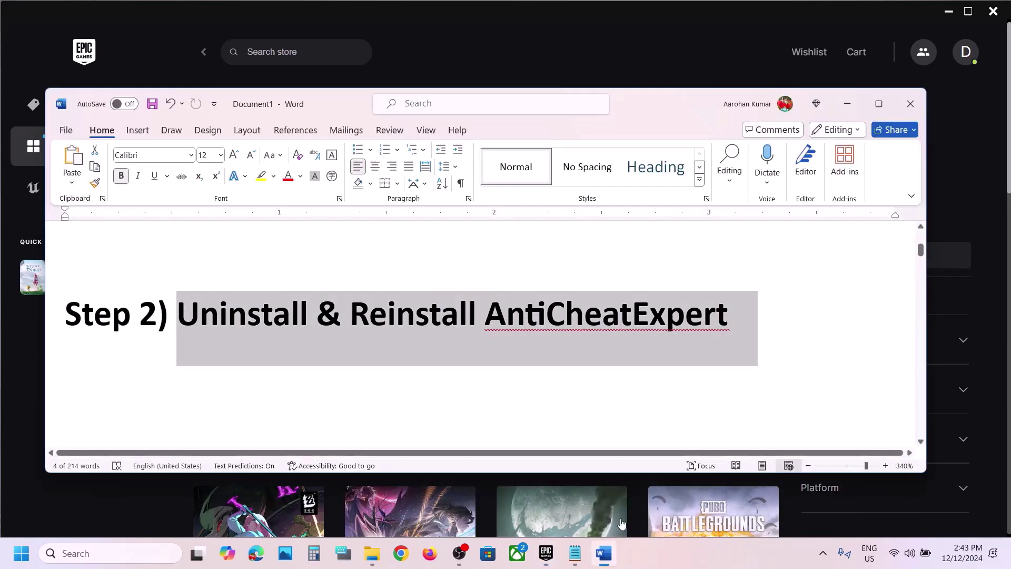
Go to Step 3 in the Word notes and display the Repair option among the Infinity Nikki launcher's extra game options.
click(604, 553)
scroll(459, 326, down, 2)
scroll(460, 324, down, 1)
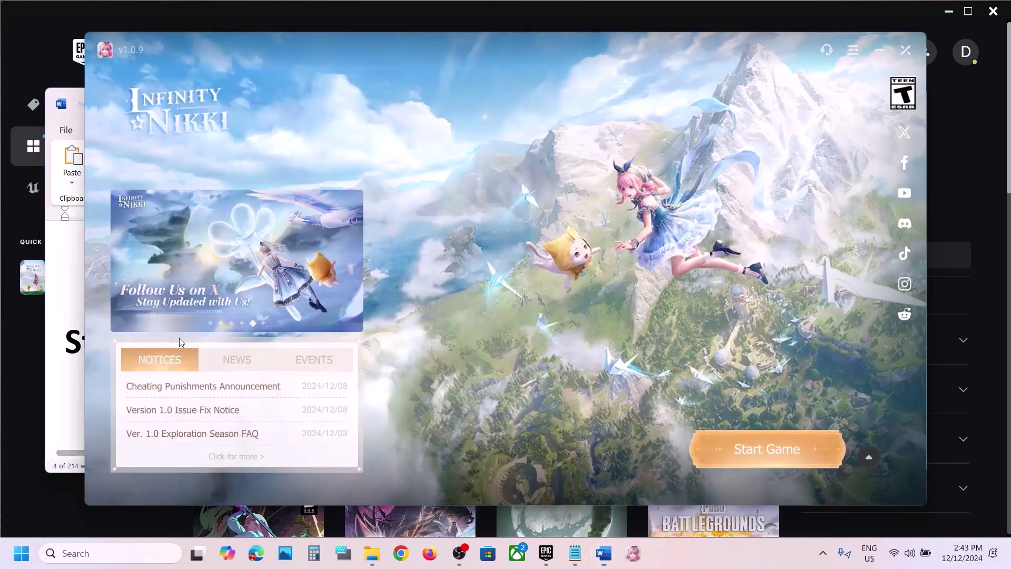
click(912, 54)
click(642, 200)
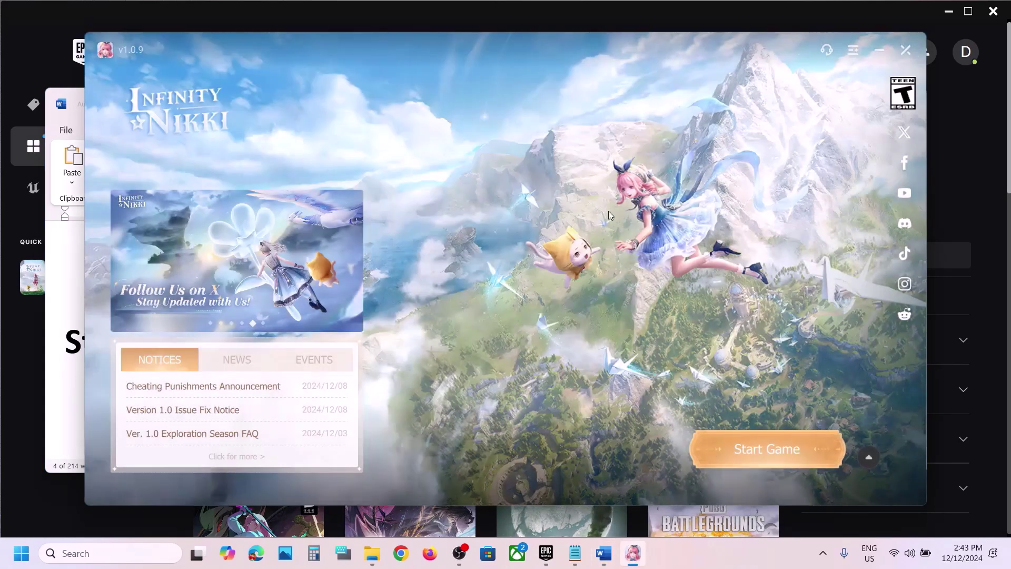
click(72, 372)
key(alt+Tab)
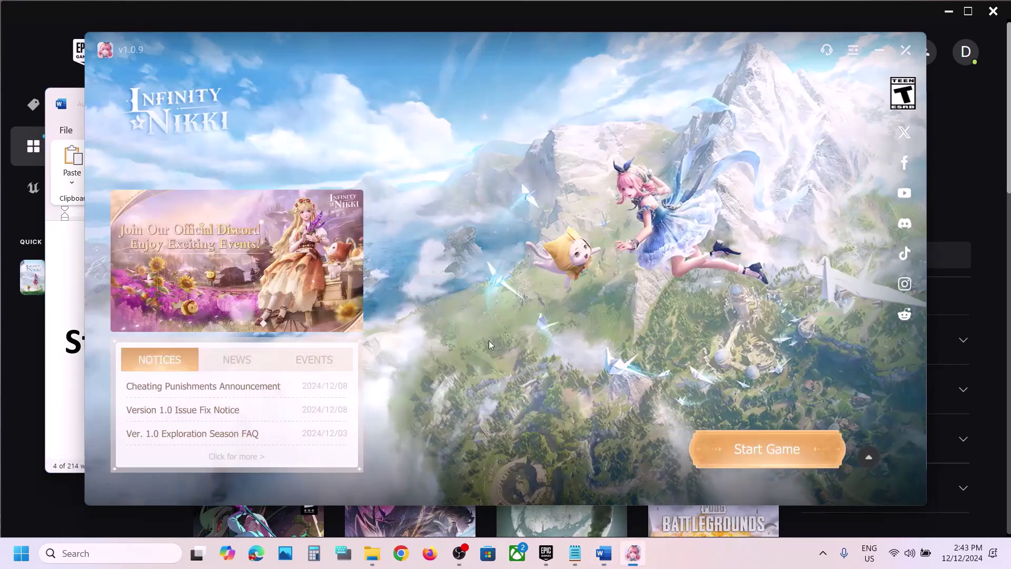
click(869, 460)
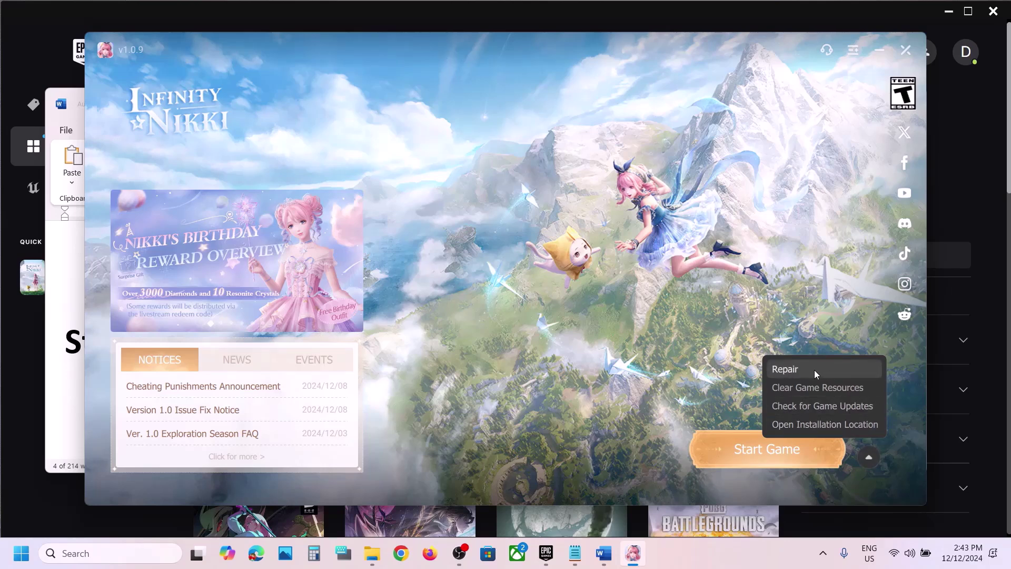
Return to the Word notes and highlight Step 4's instructions on Resource Detection, Ray Tracing and DLSS.
click(68, 368)
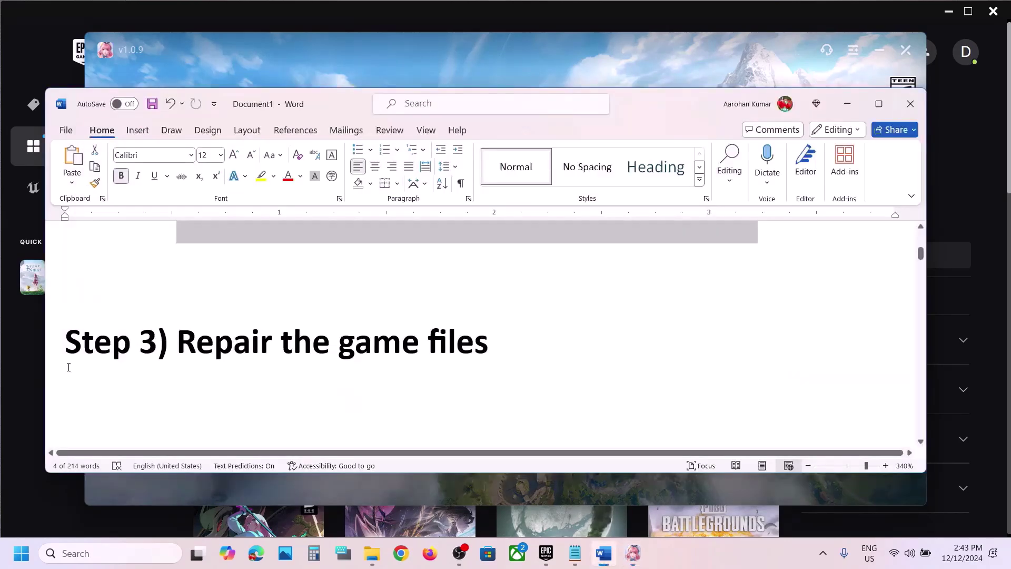
scroll(351, 347, down, 5)
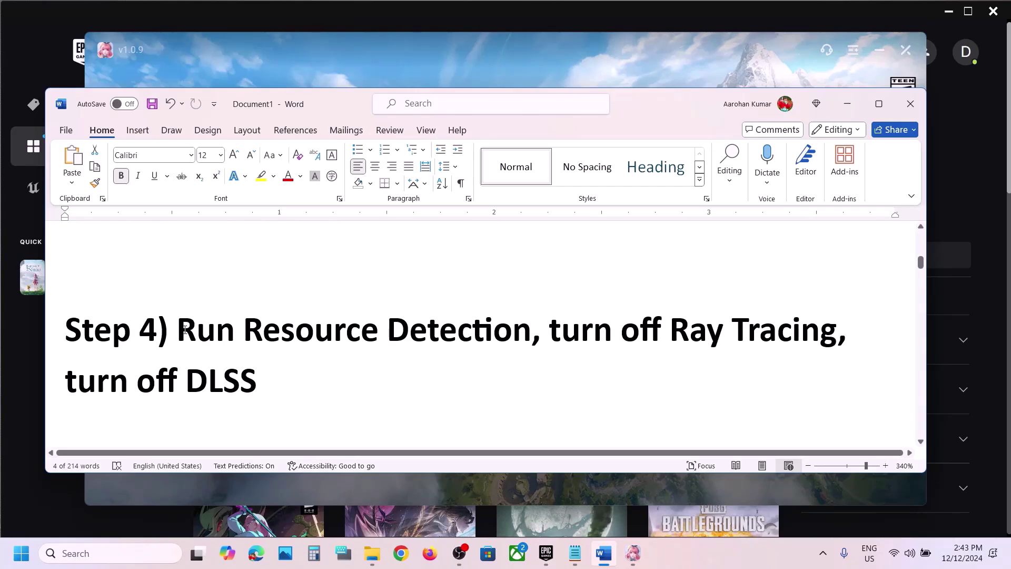
drag(184, 331, 486, 332)
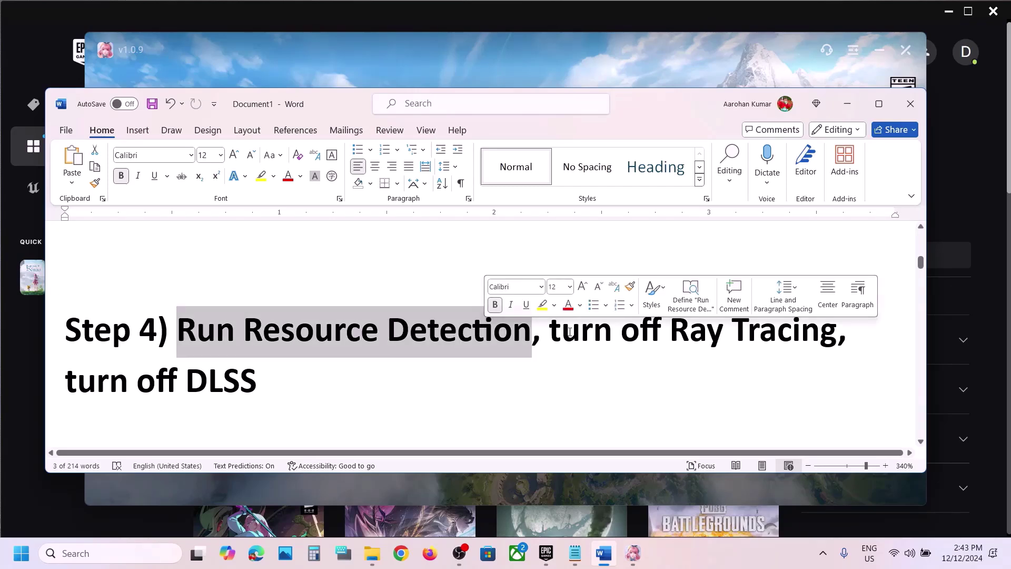
drag(570, 332, 838, 332)
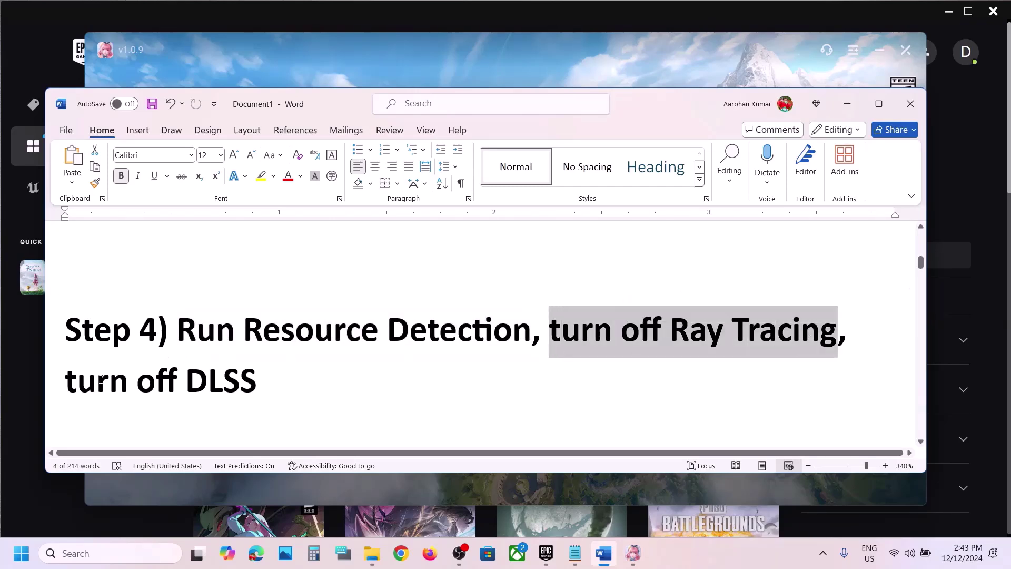
drag(100, 380, 287, 379)
Insert "If you are able to launch game," before "Run Resource Detection" in Step 4 of the notes.
click(182, 327)
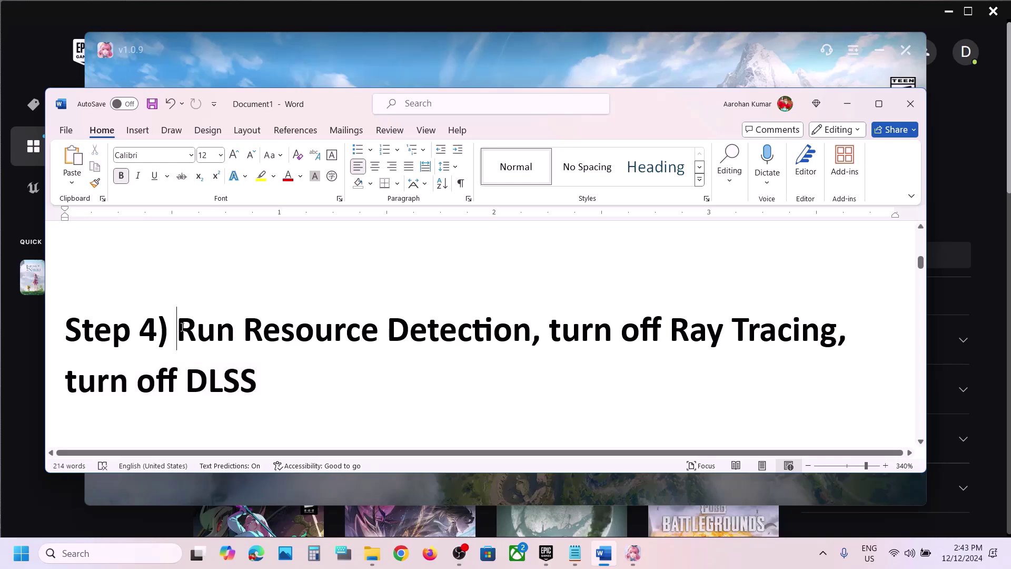
text(If )
text(you are )
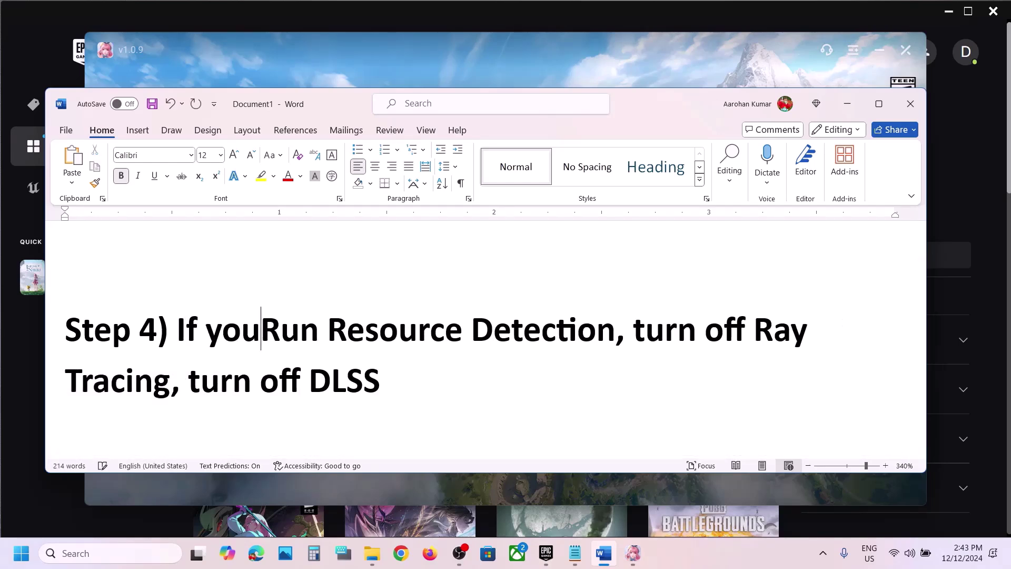
text(able to launch)
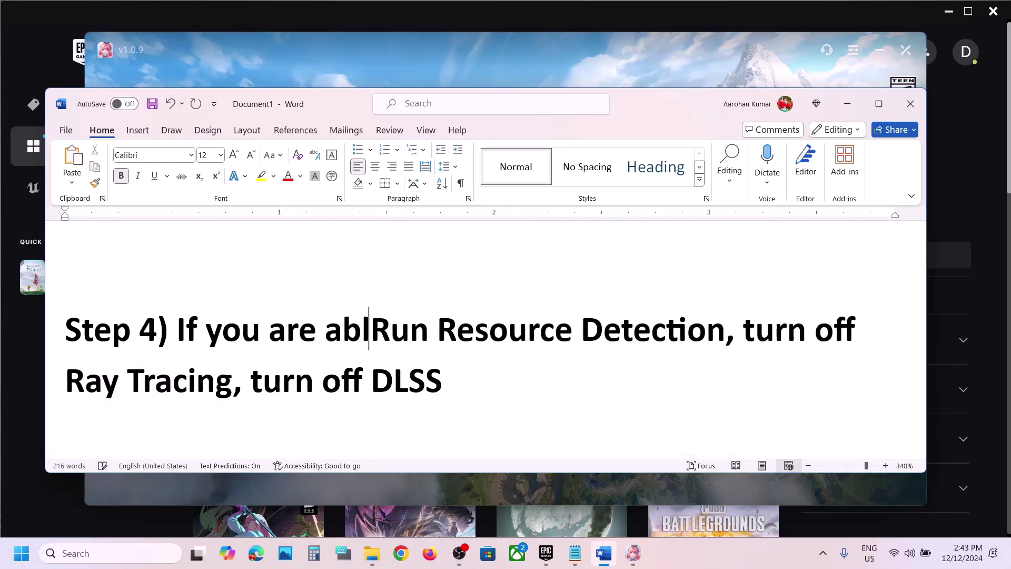
text( game,)
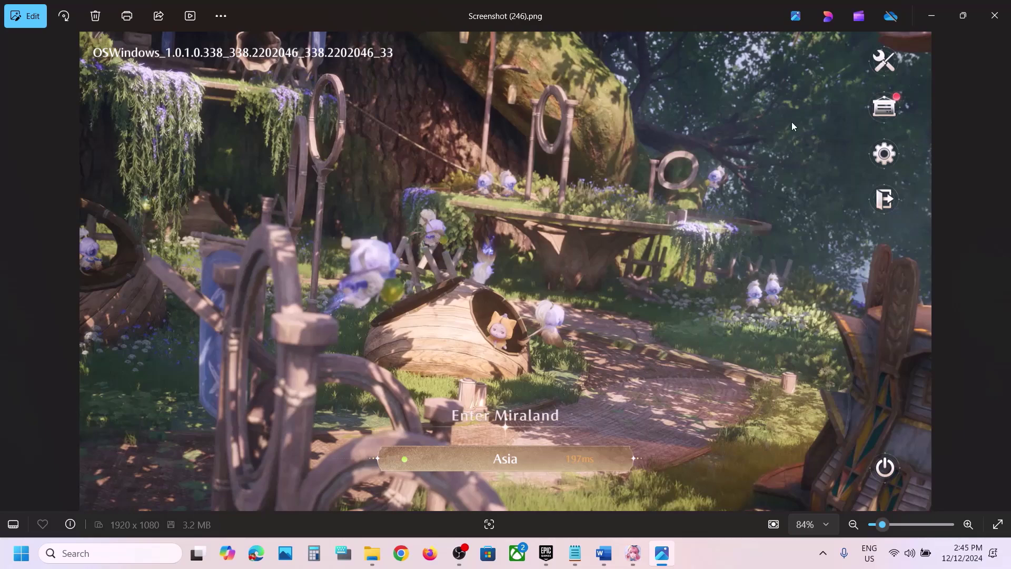
View the next game screenshot and highlight the Step 5 advice on disabling XMP in the BIOS in the Word notes.
key(Right)
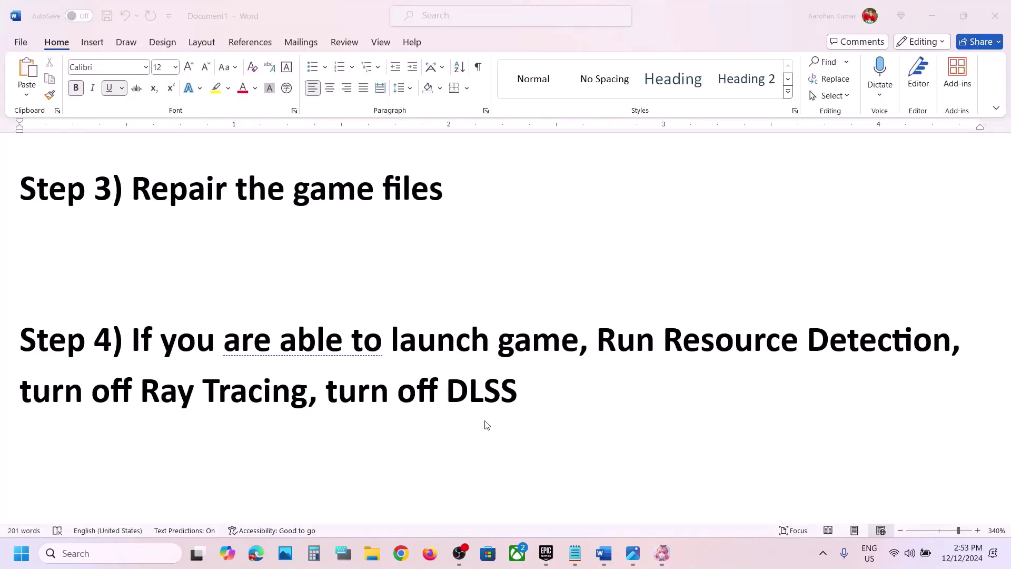
scroll(486, 425, down, 3)
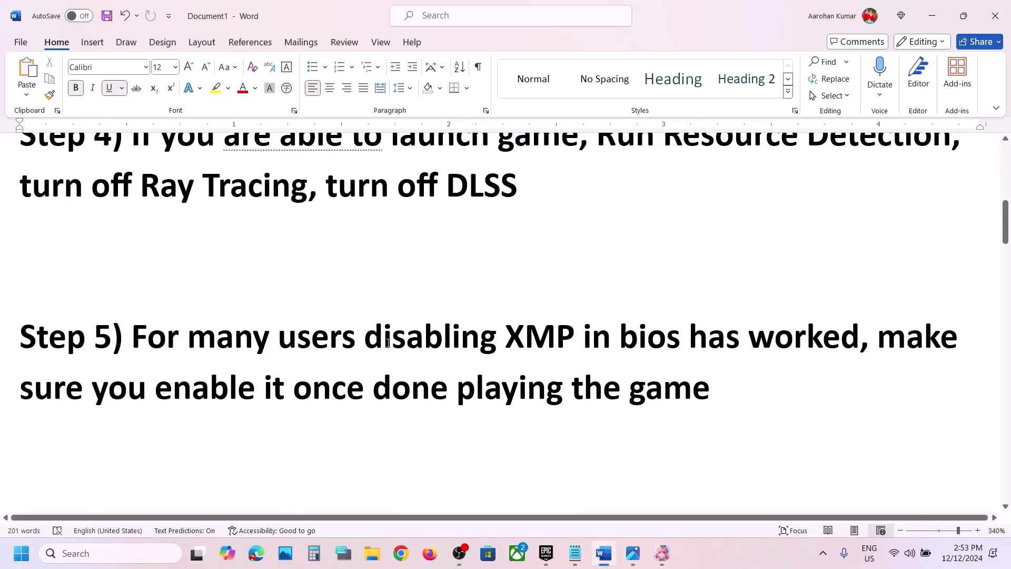
drag(439, 341, 785, 348)
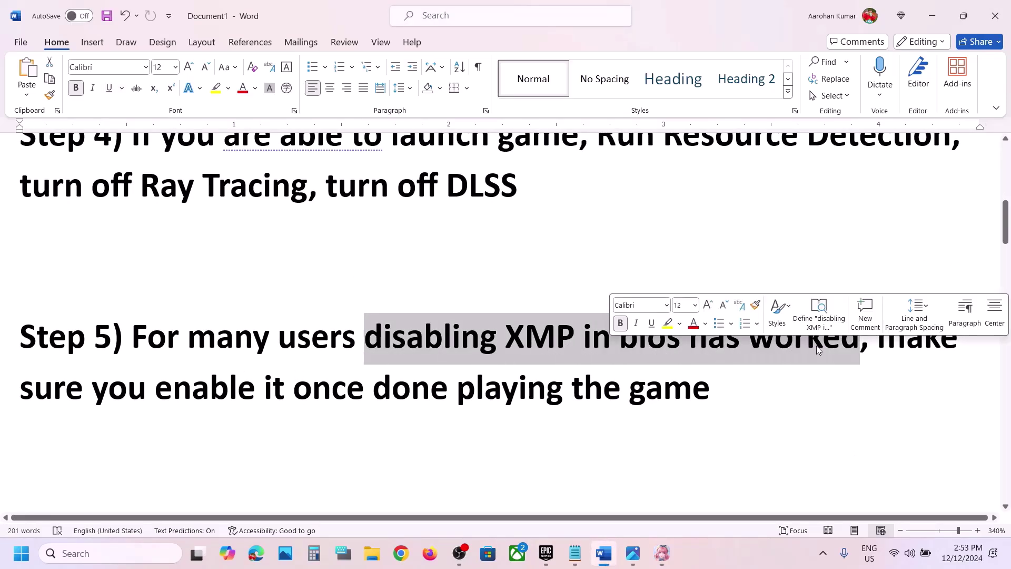
click(525, 347)
drag(512, 337, 555, 339)
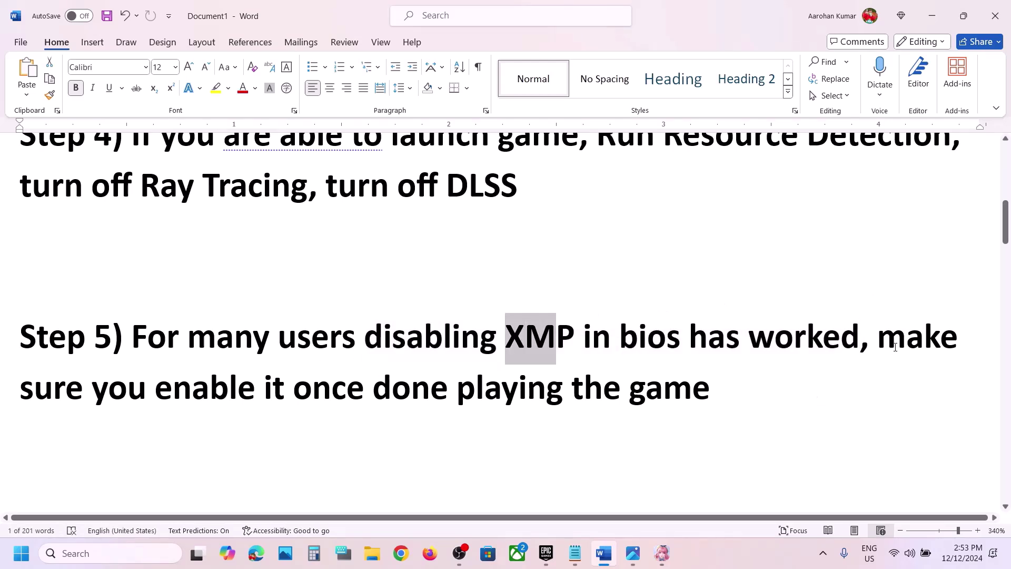
drag(880, 345, 693, 414)
click(692, 411)
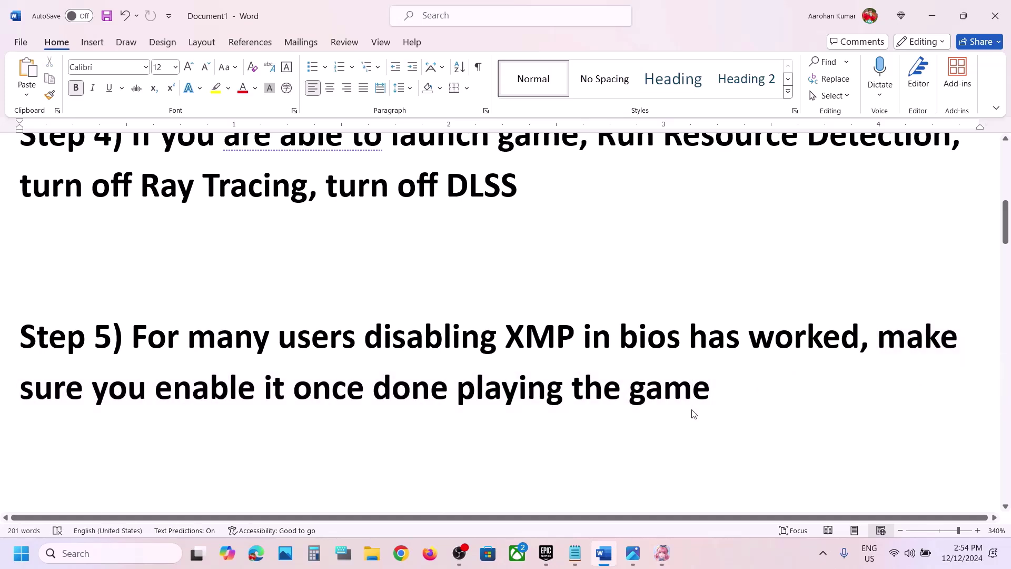
Highlight the Step 6 power plan instruction and open Power Options under Hardware and Sound in Control Panel.
scroll(693, 413, down, 2)
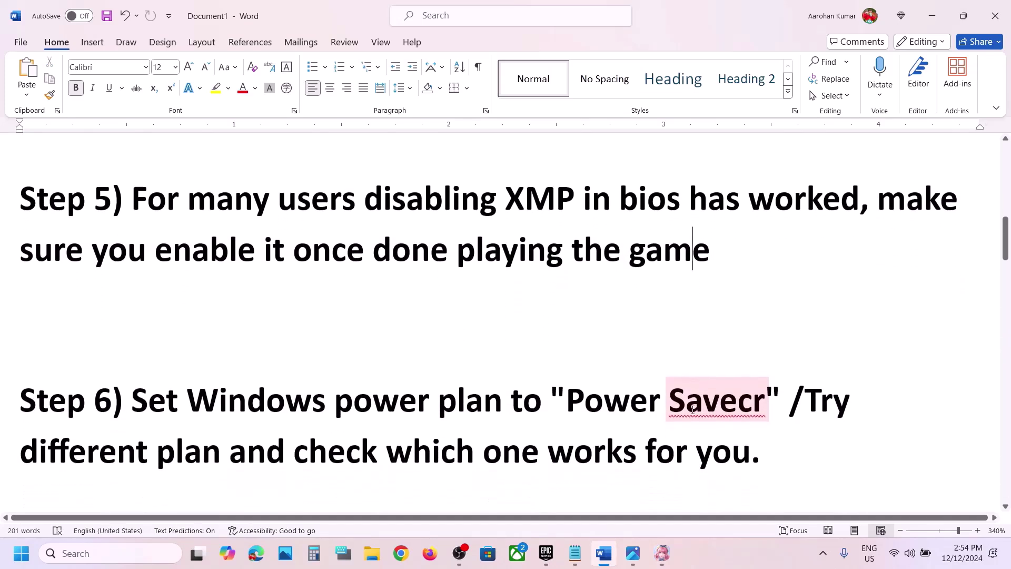
drag(178, 399, 508, 403)
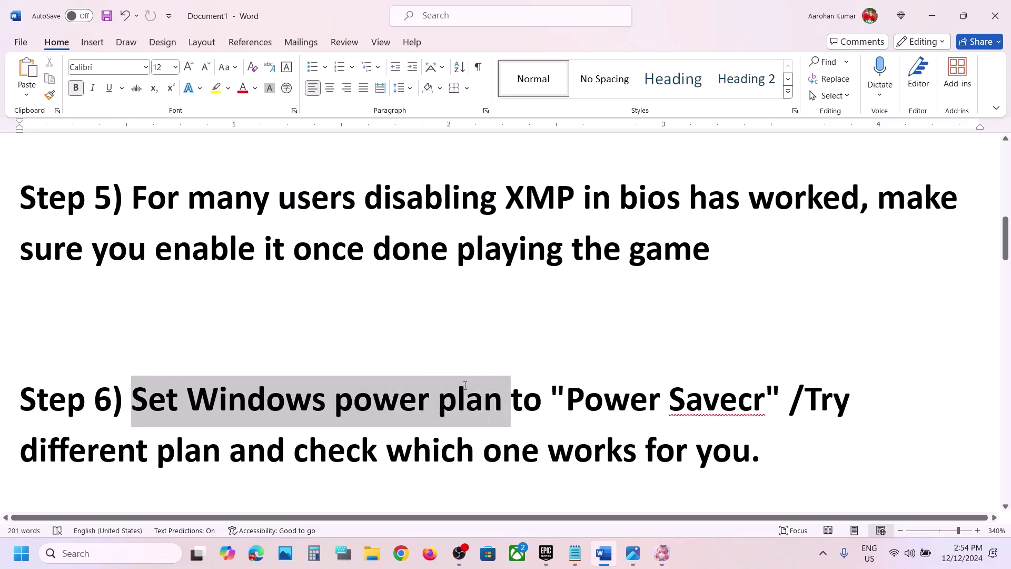
click(127, 556)
text(contro)
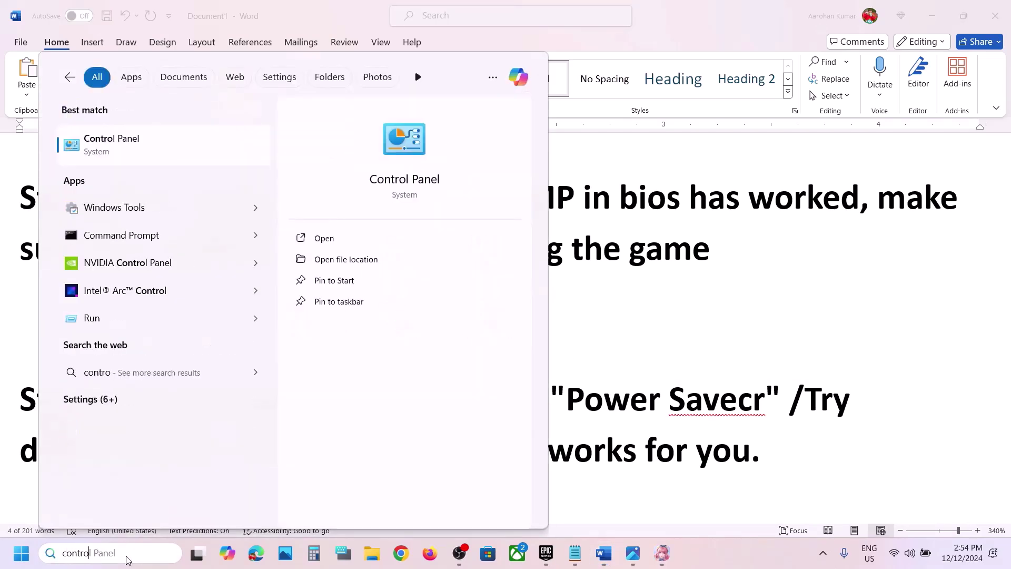
text(l)
key(Return)
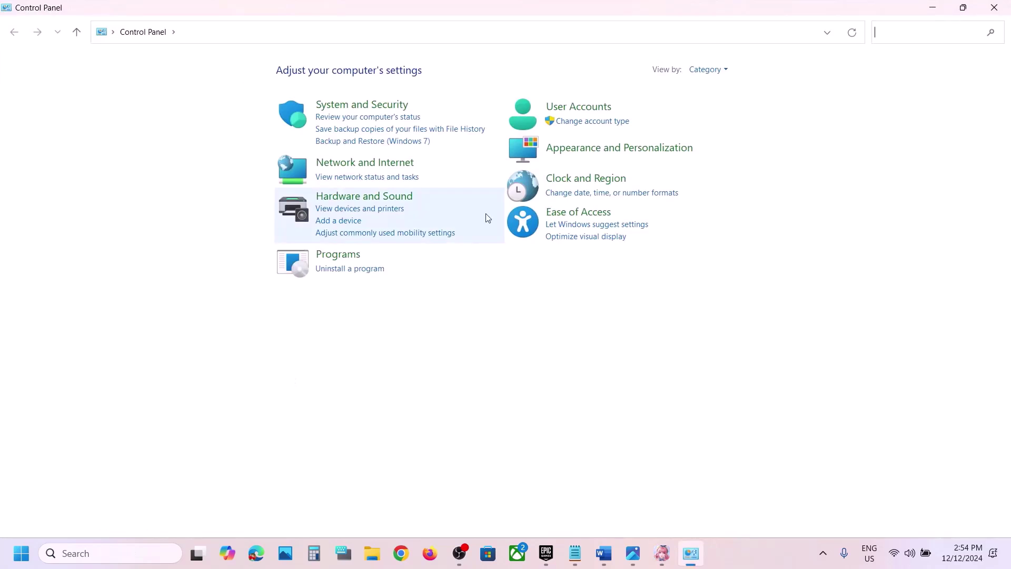
click(383, 198)
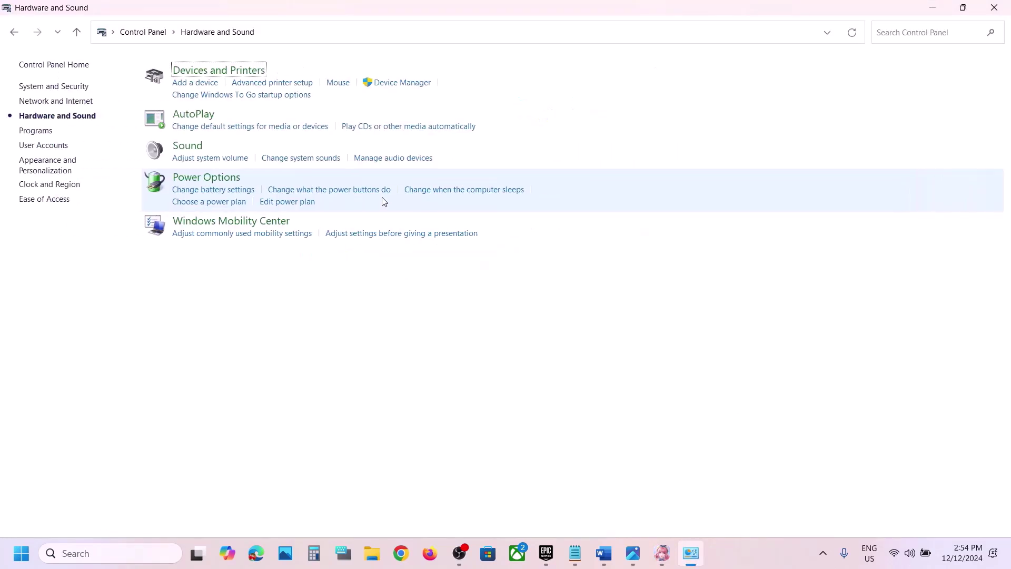
click(211, 178)
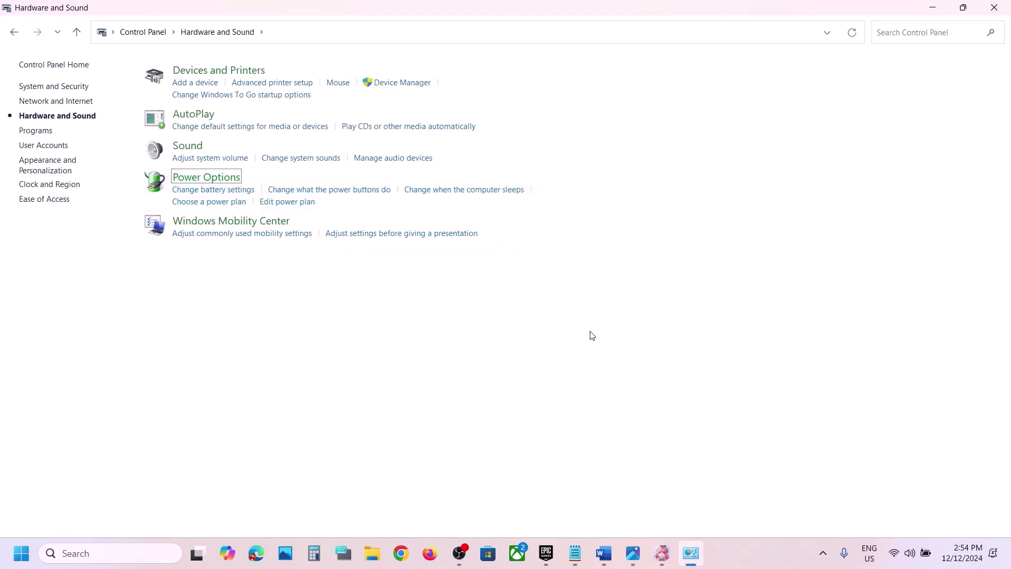
View the Power Saver.jpg example of the power plans, and close both the image and the Power Options window.
click(634, 554)
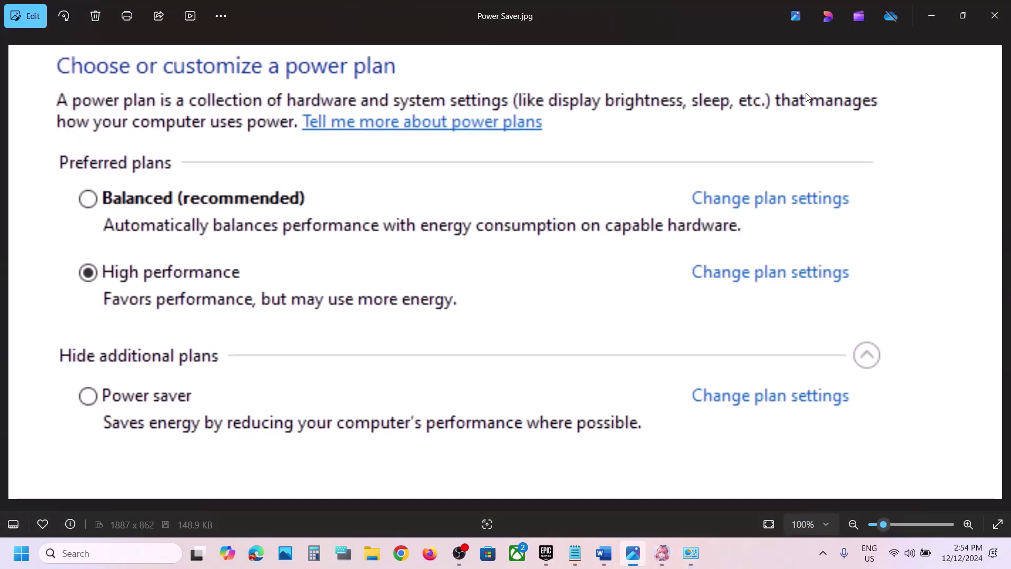
click(1000, 17)
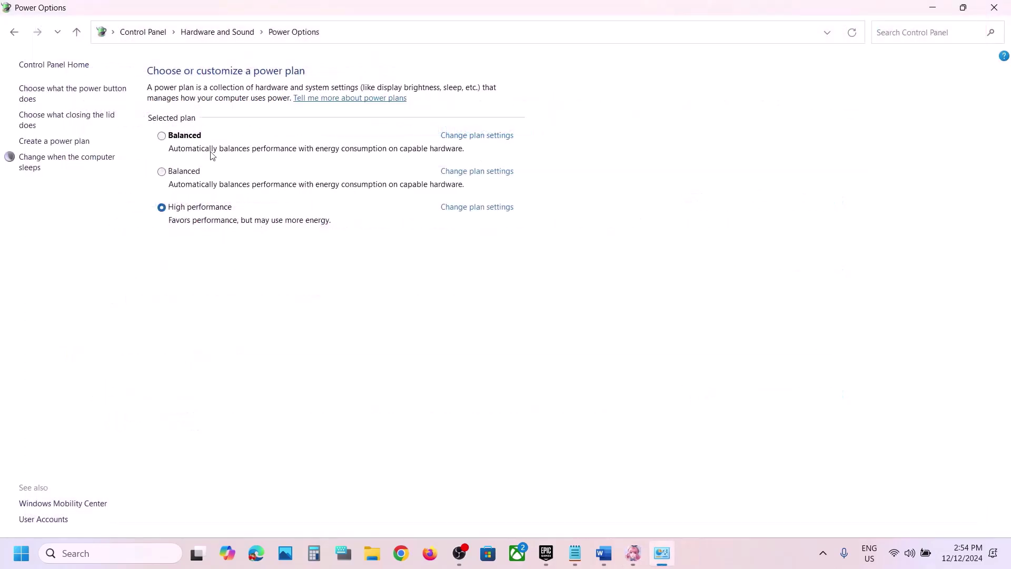
click(1002, 14)
Go to Step 7 in the Word notes and highlight the instruction to allow the game exe file in the antivirus program.
scroll(544, 305, down, 5)
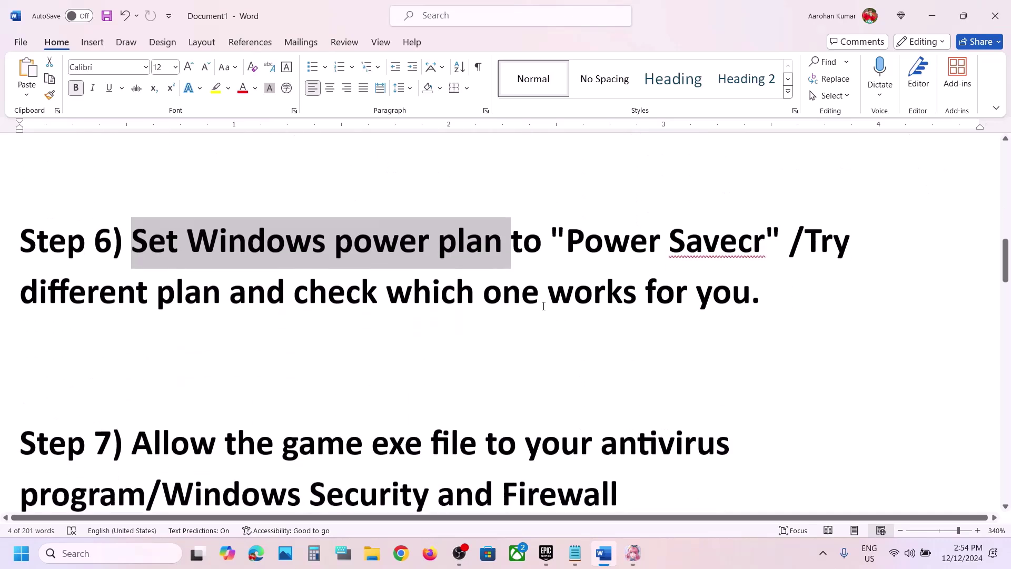
drag(184, 319, 146, 371)
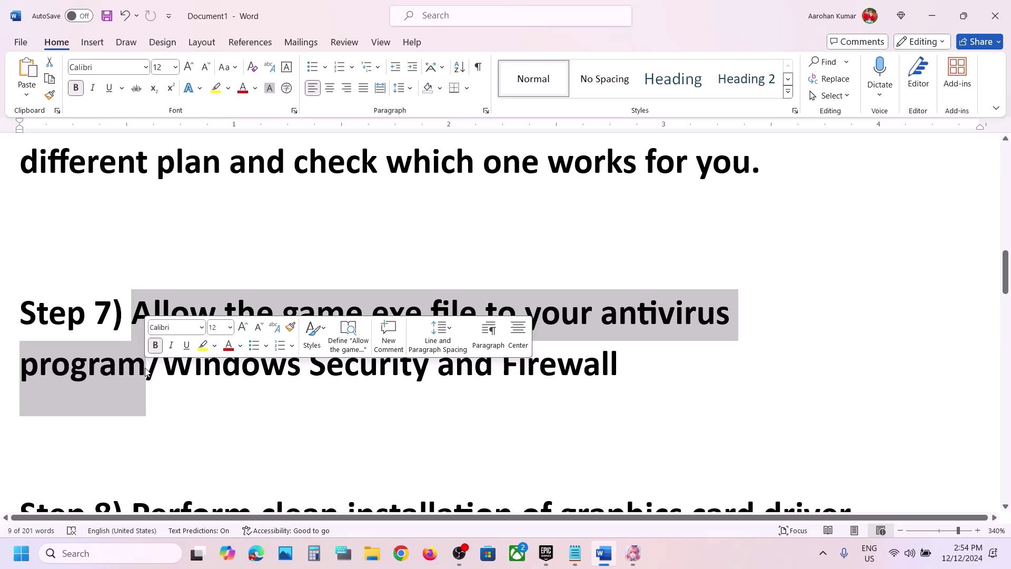
click(519, 302)
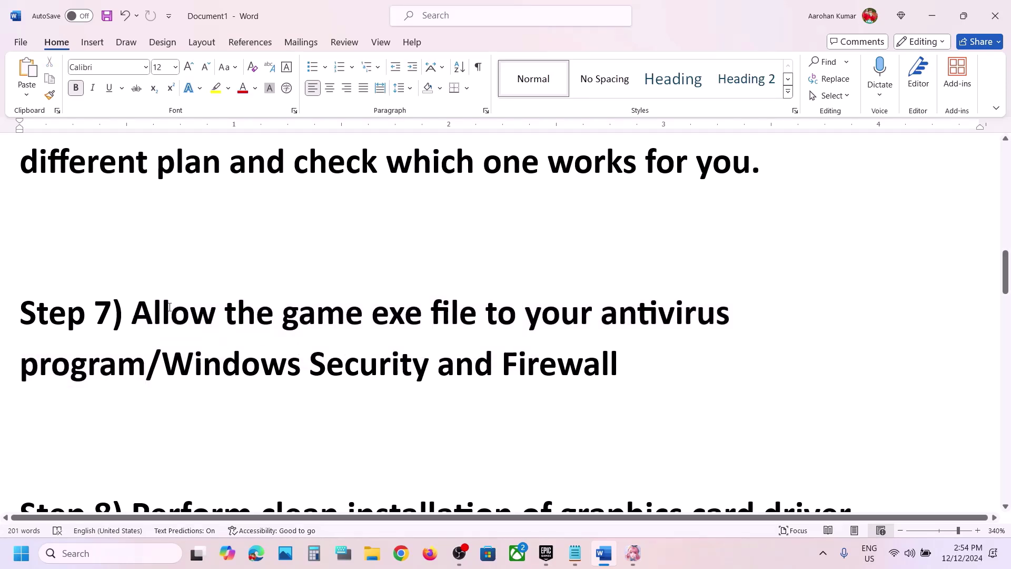
drag(136, 308, 147, 368)
click(147, 363)
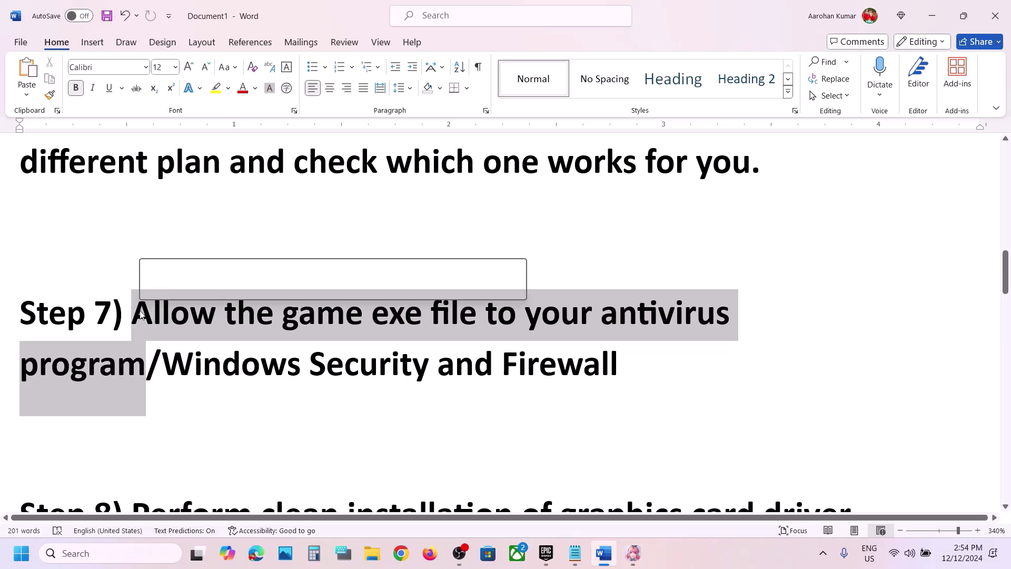
Open the Windows Security page under Privacy & security in Windows Settings.
key(super+i)
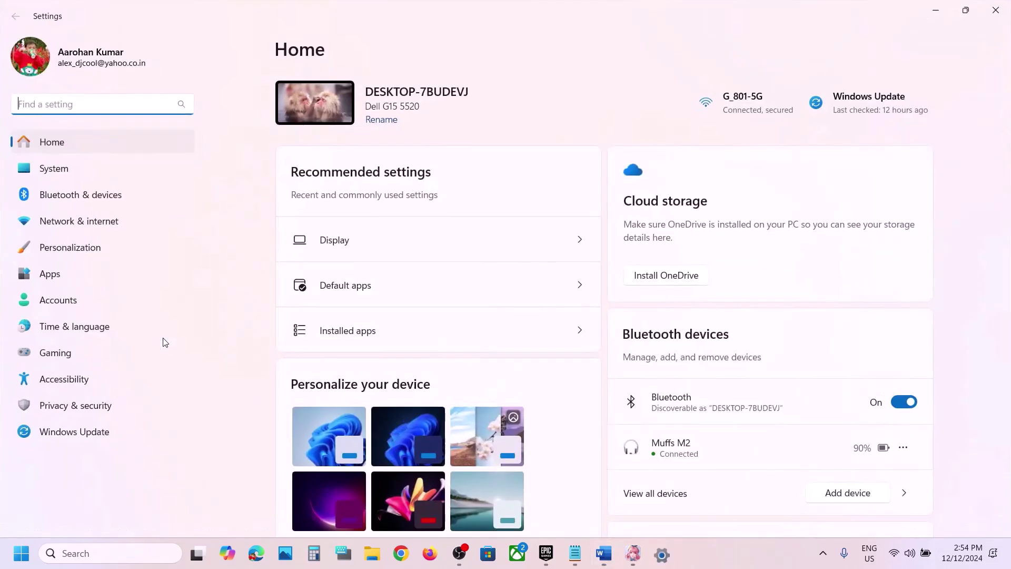
click(73, 405)
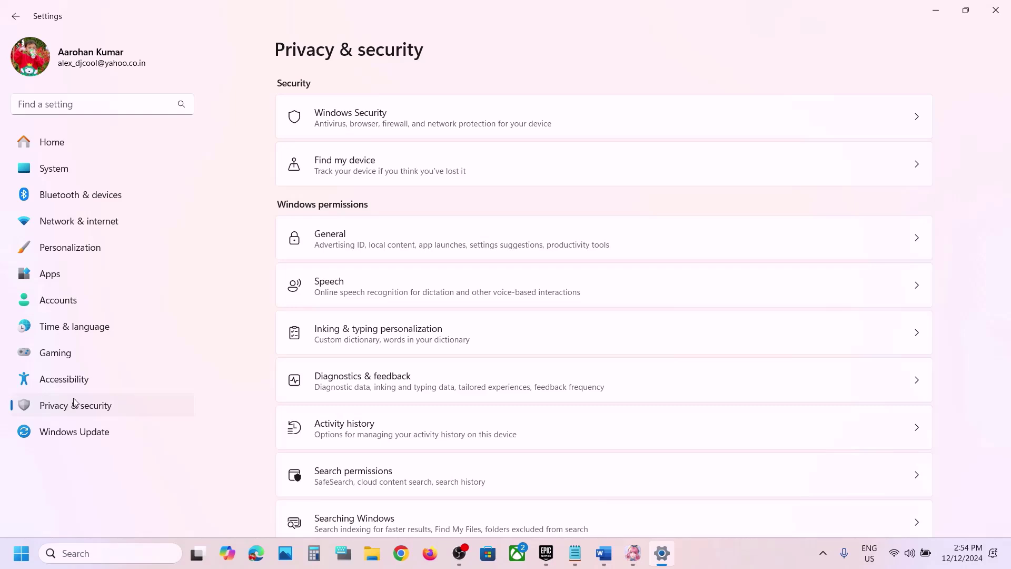
click(400, 121)
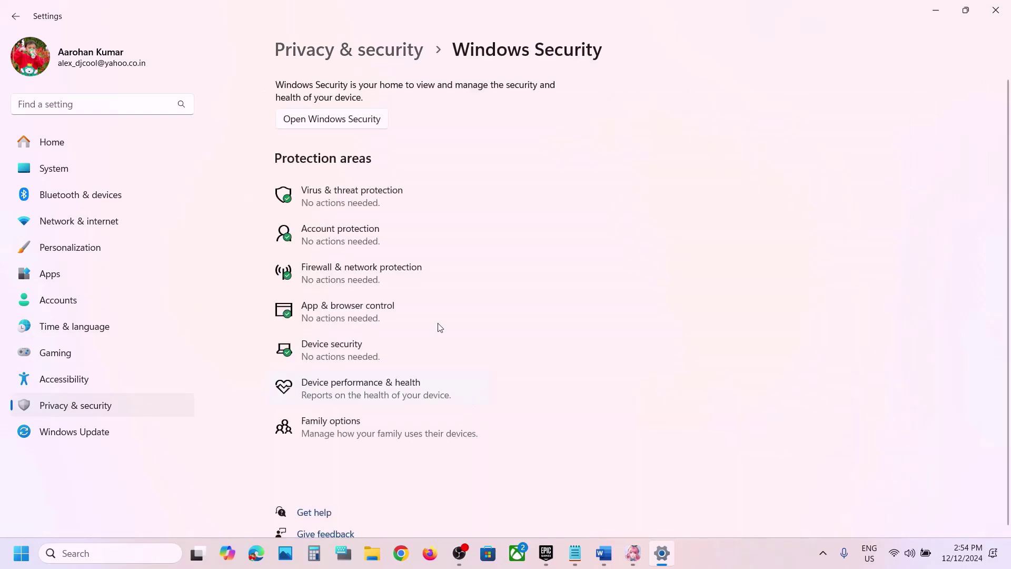
Open the list of apps allowed through Controlled folder access in the Ransomware protection settings.
click(380, 196)
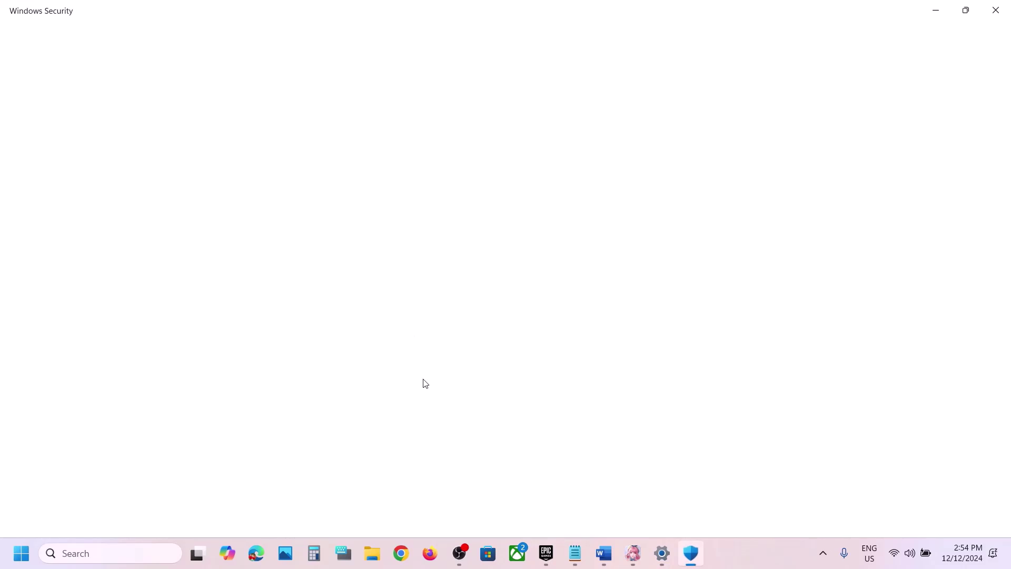
scroll(411, 401, down, 3)
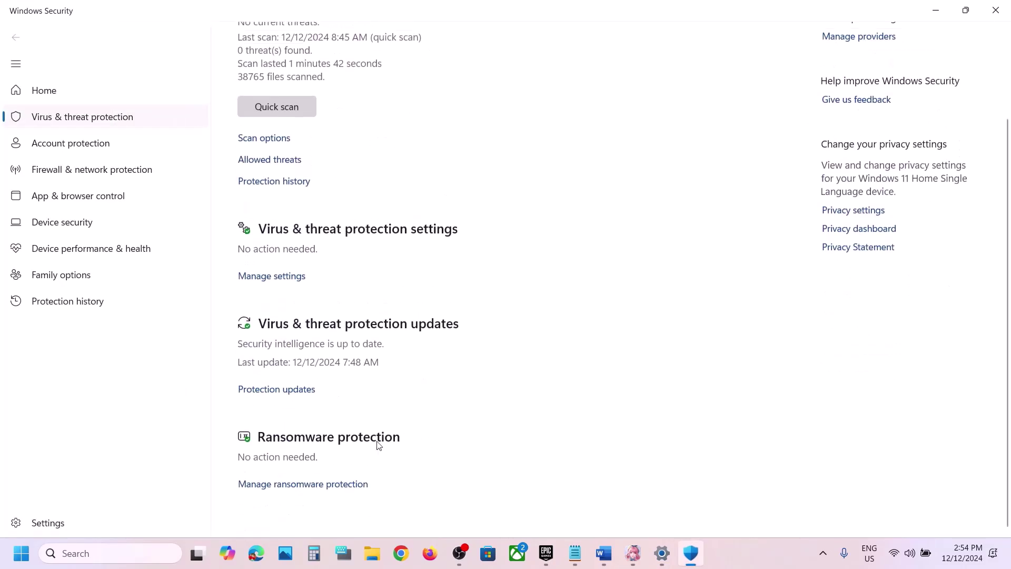
click(333, 485)
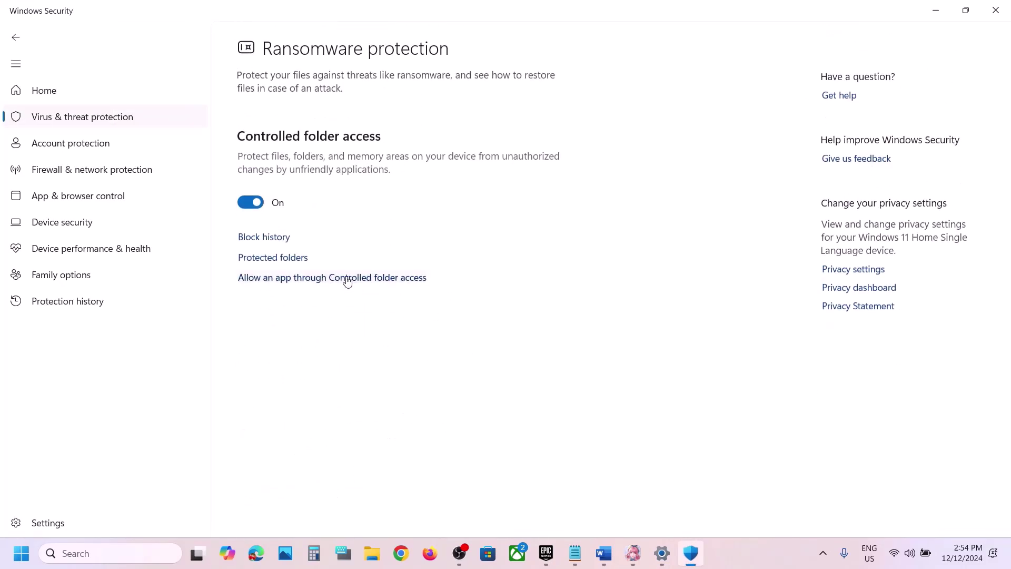
click(352, 278)
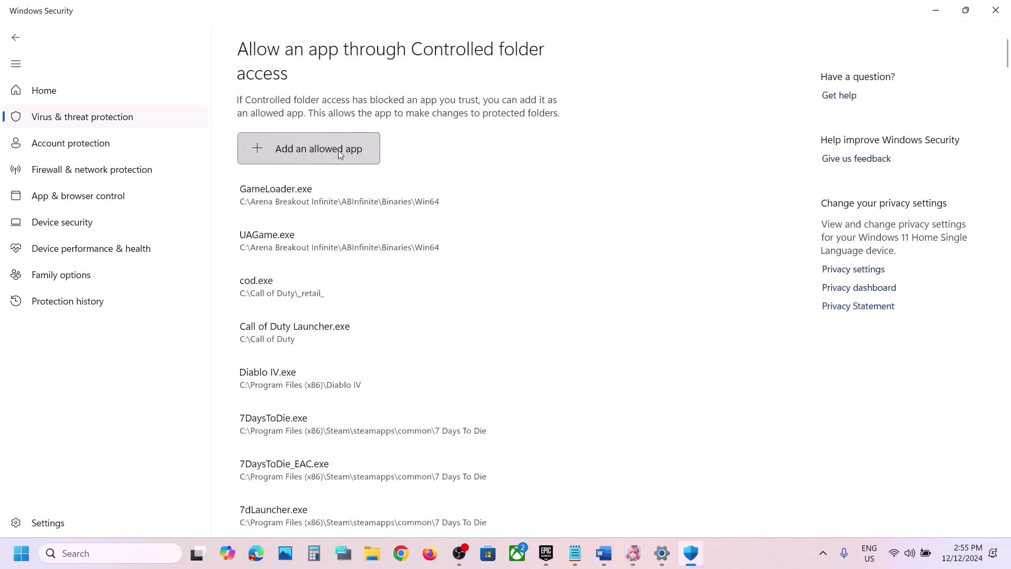
Allow the launcher application from C:\Program Files\InfinityNikkiGlobal Launcher through Controlled folder access.
click(338, 150)
click(314, 204)
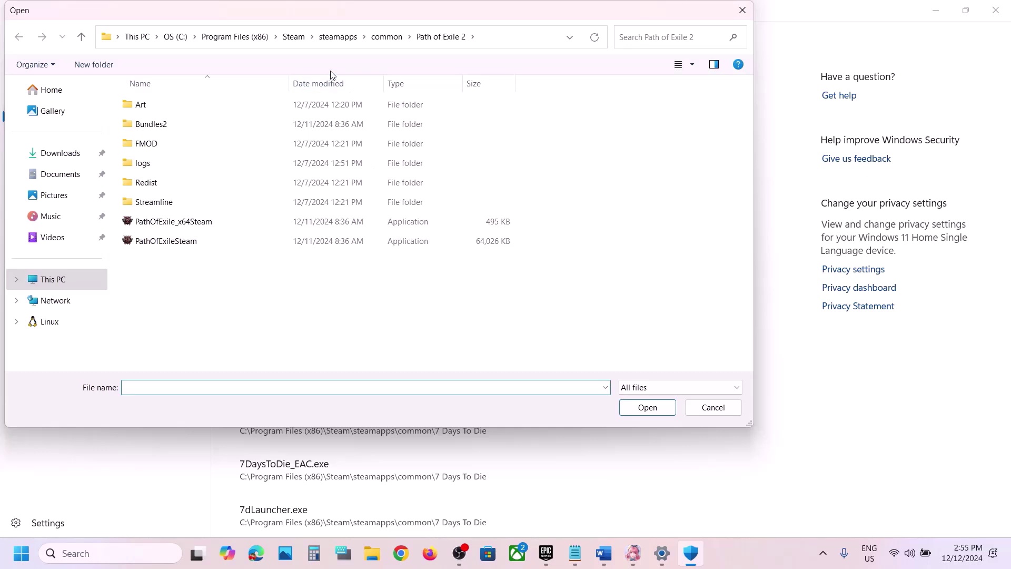
click(54, 272)
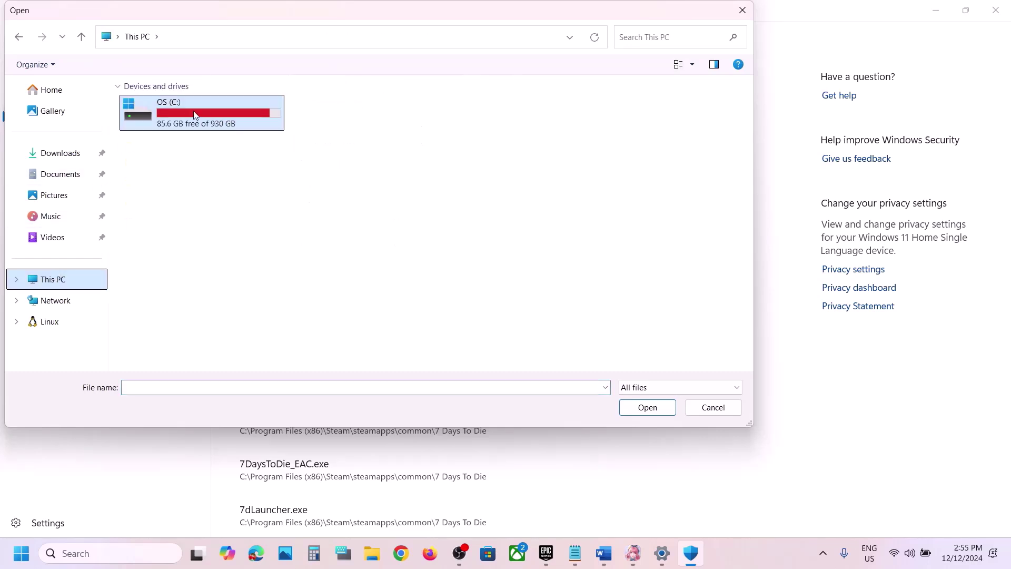
double_click(196, 113)
scroll(227, 263, down, 2)
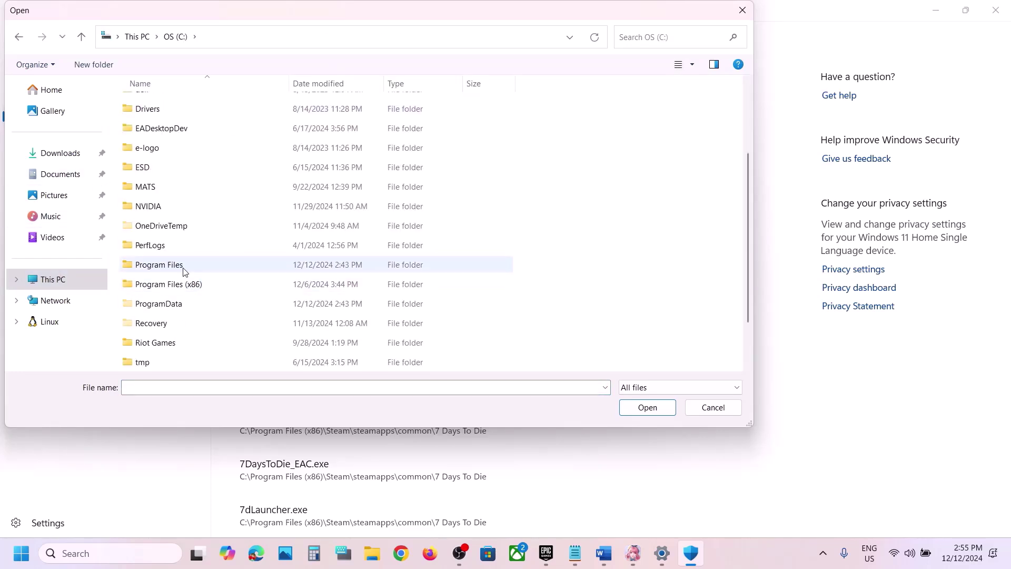
double_click(185, 267)
scroll(185, 271, down, 2)
double_click(185, 268)
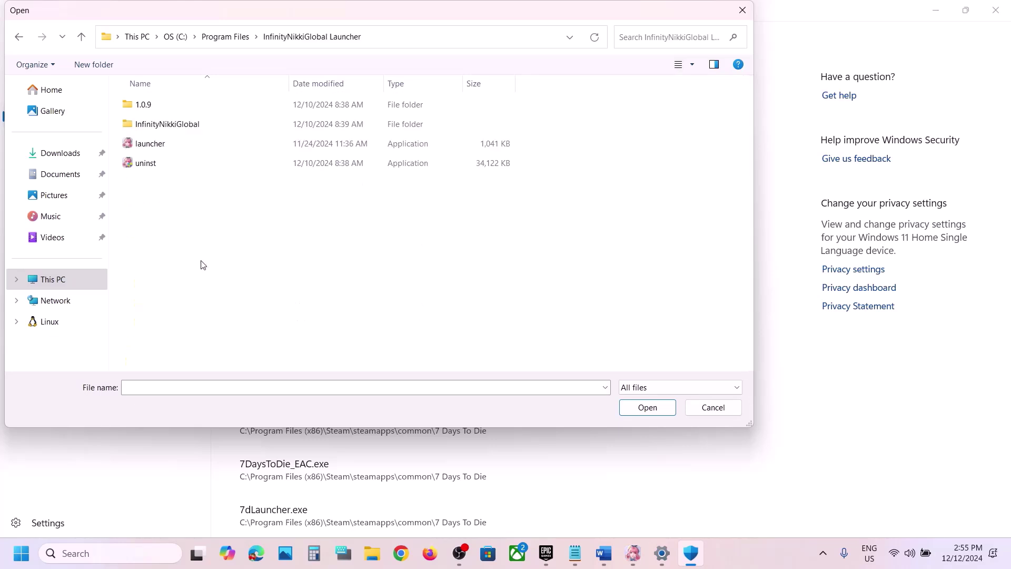
click(164, 149)
click(651, 408)
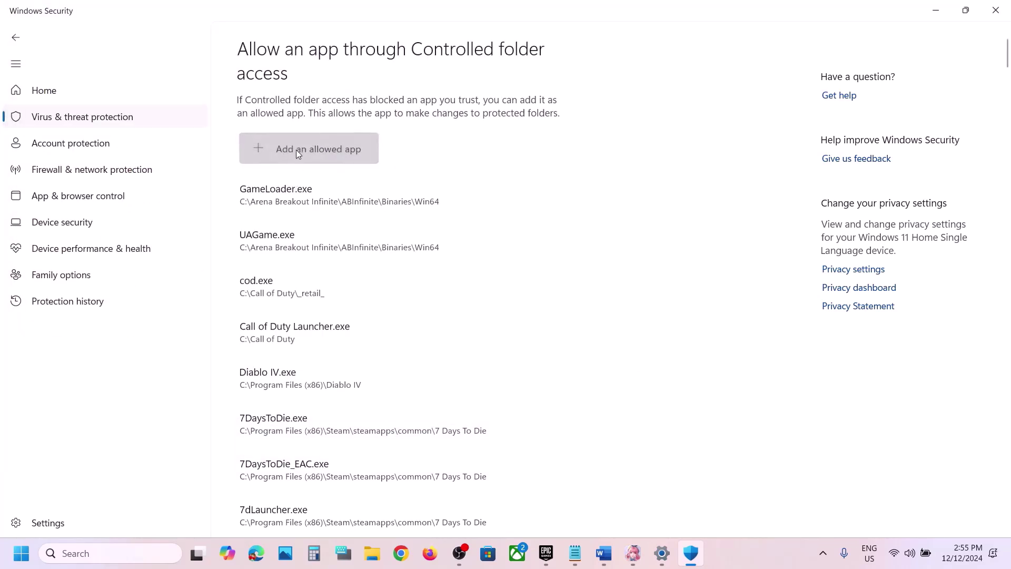
Allow the InfinityNikki application from the InfinityNikkiGlobal folder through Controlled folder access.
click(296, 151)
click(296, 202)
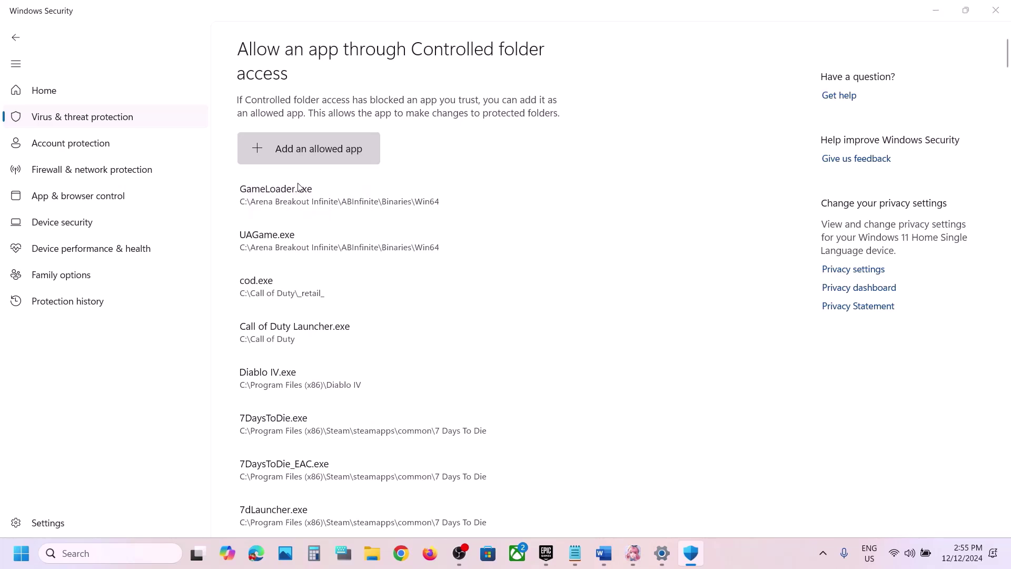
double_click(158, 125)
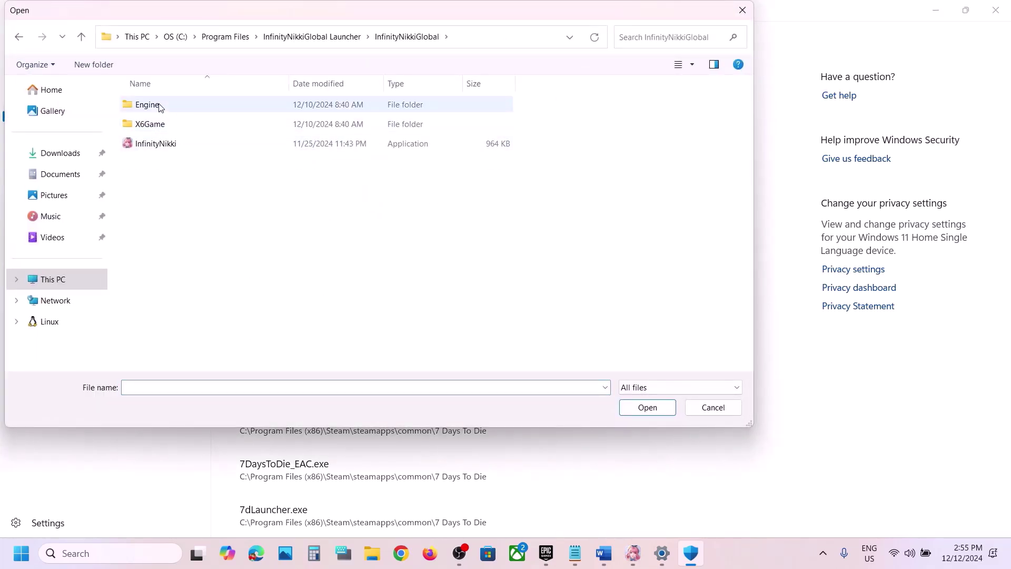
click(155, 143)
click(673, 411)
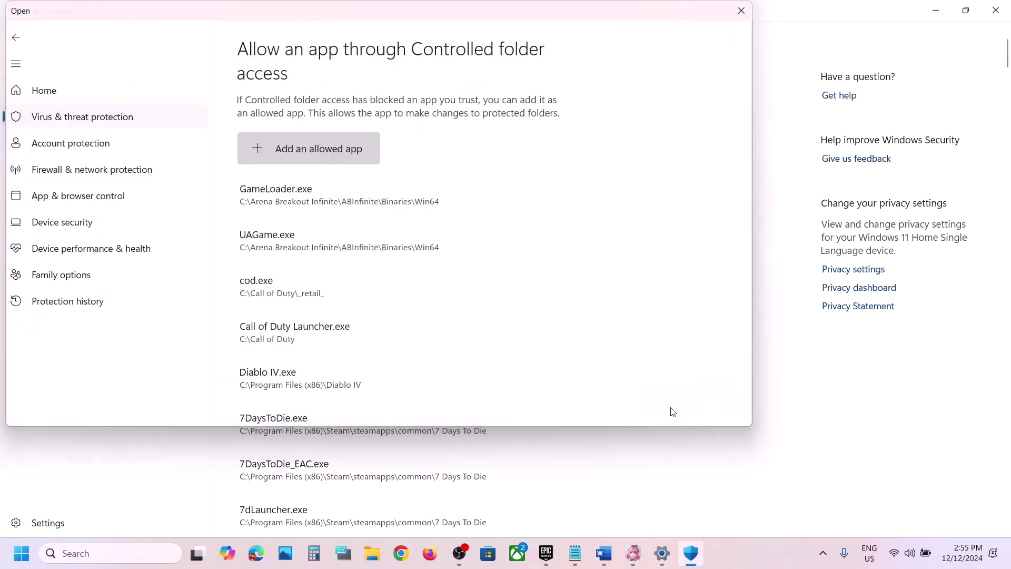
Allow X6Game-Win64-Shipping from the X6Game\Binaries\Win64 folder through Controlled folder access.
click(306, 151)
click(304, 202)
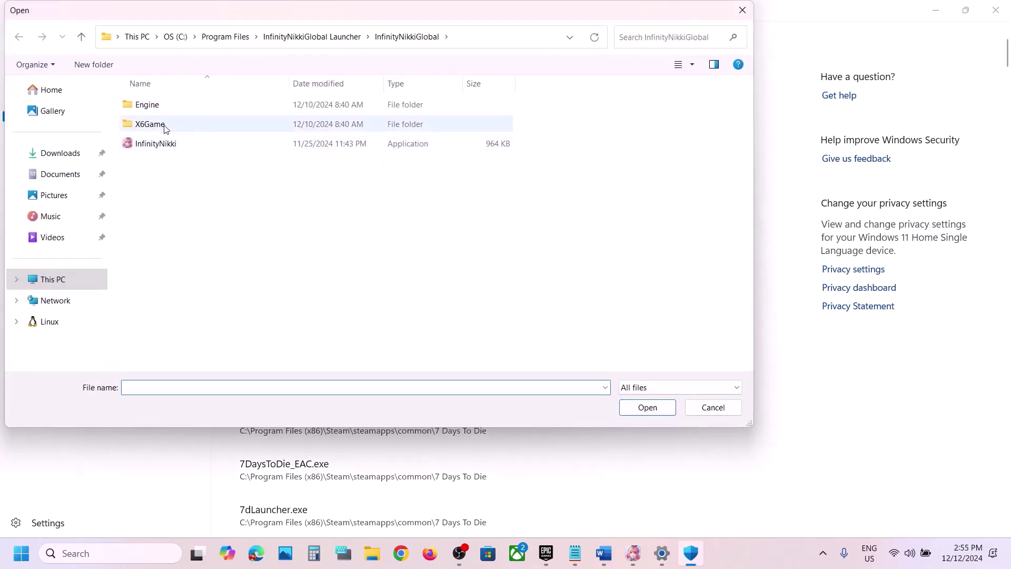
double_click(163, 125)
double_click(162, 106)
click(164, 112)
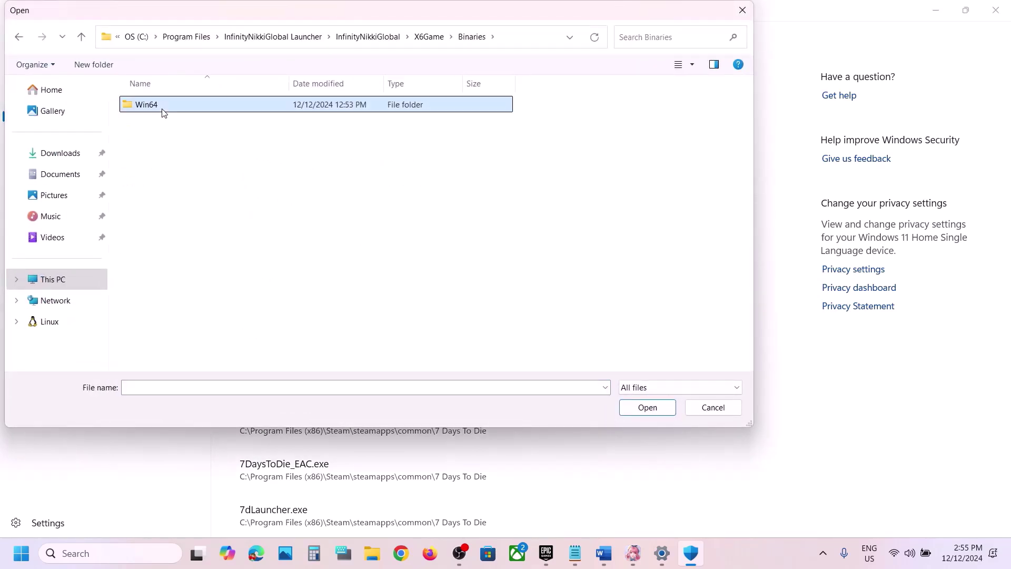
double_click(164, 111)
click(218, 223)
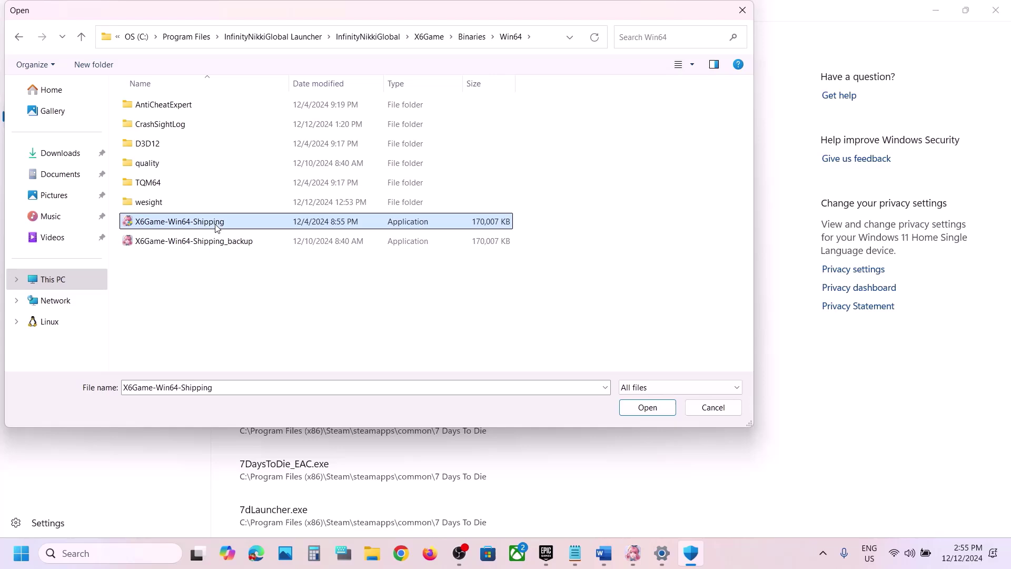
click(639, 410)
Allow X6Game-Win64-Shipping_backup from the same Win64 folder through Controlled folder access.
click(328, 157)
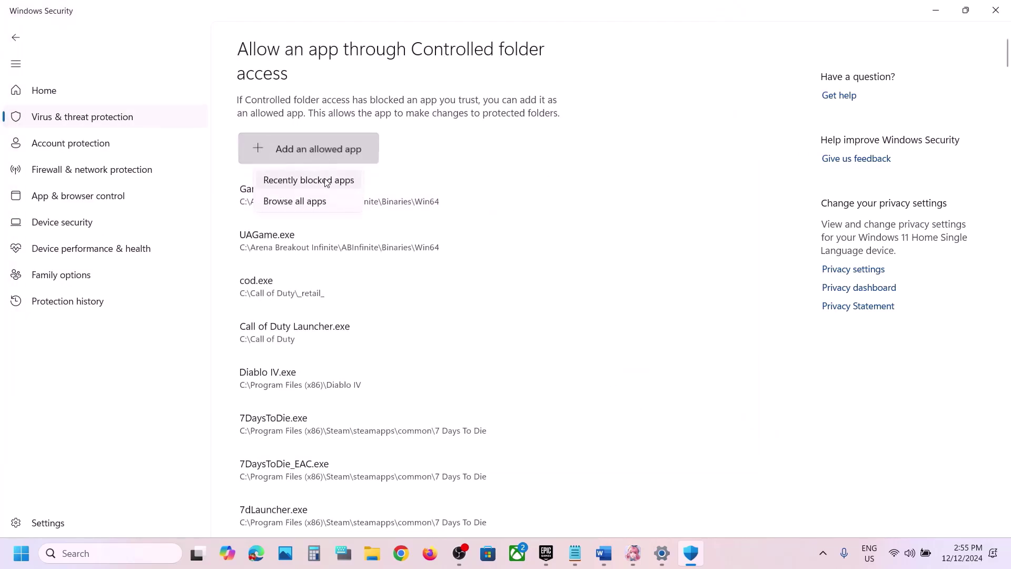
click(316, 200)
click(221, 243)
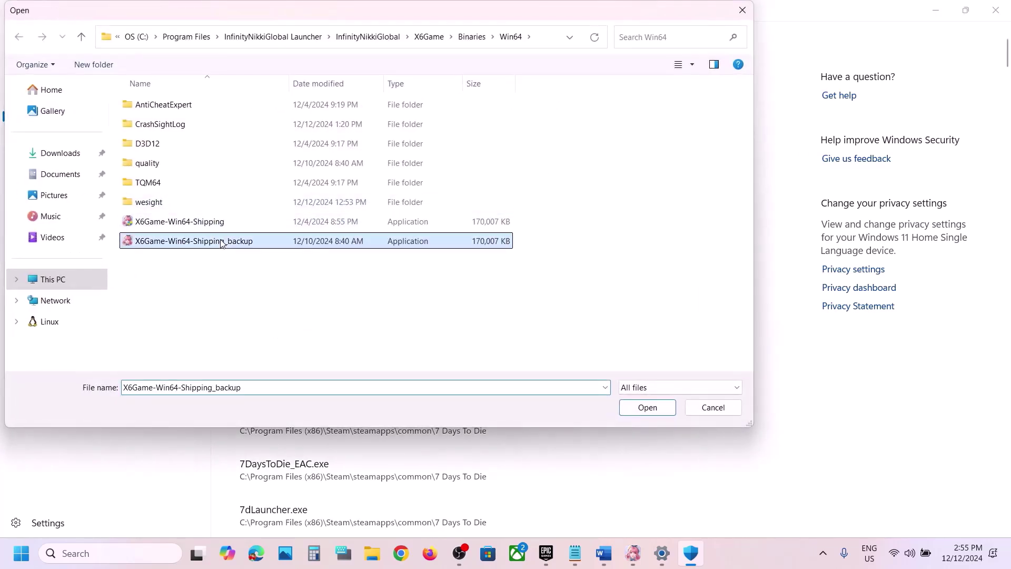
click(640, 409)
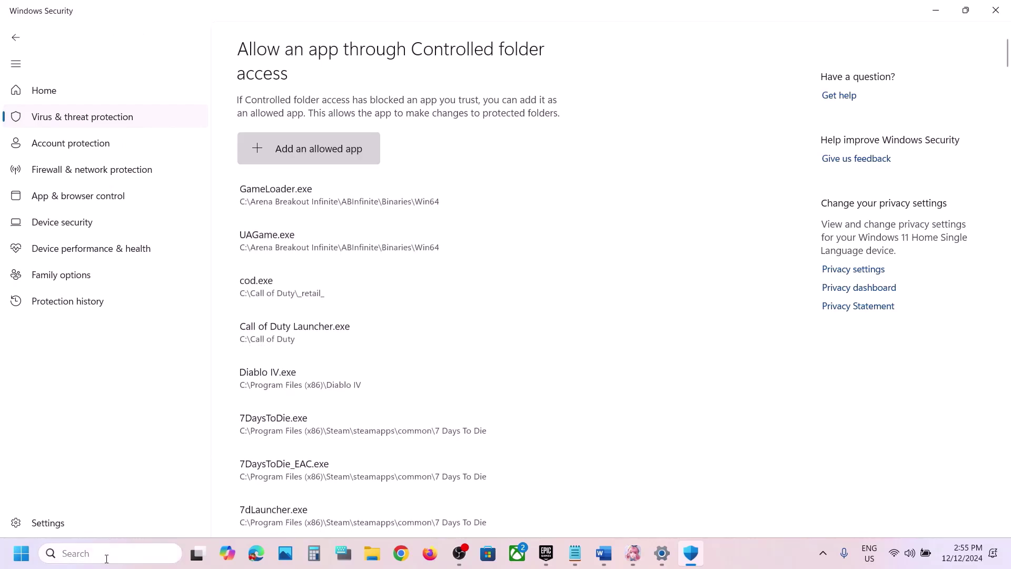
Switch to Control Panel and open the Windows Defender Firewall list of allowed apps under System and Security.
click(107, 558)
text(control)
key(Return)
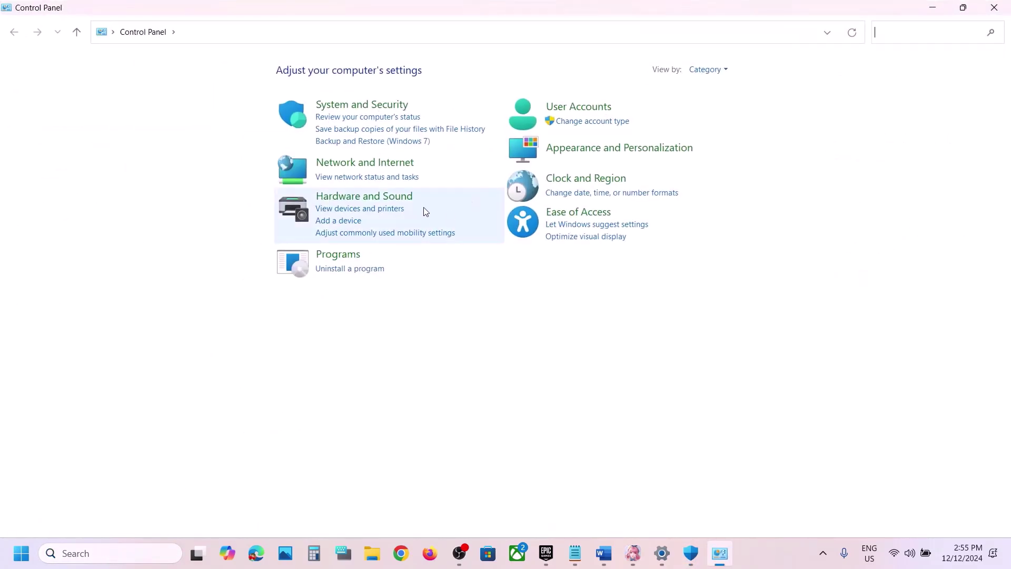
click(370, 104)
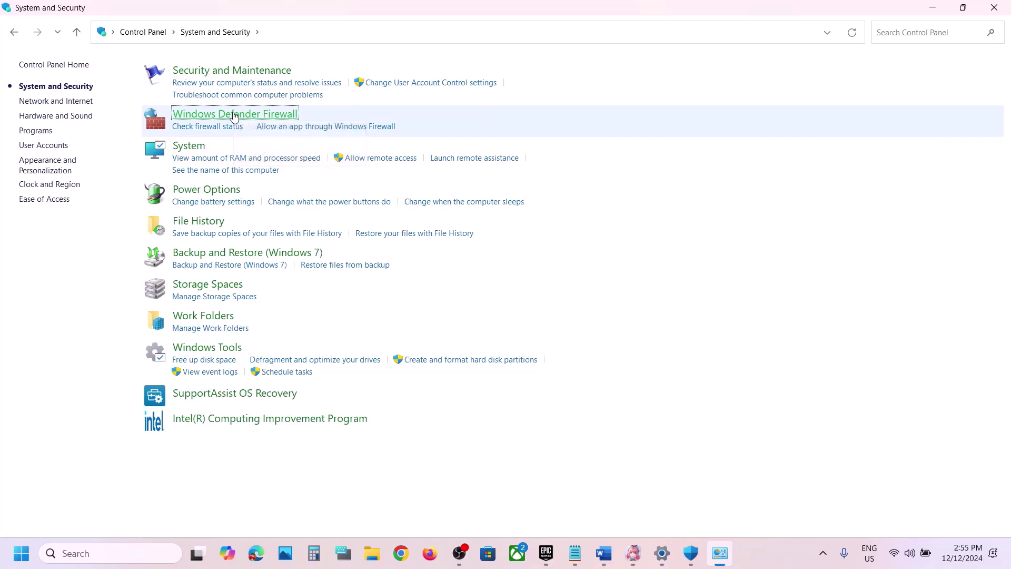
click(234, 113)
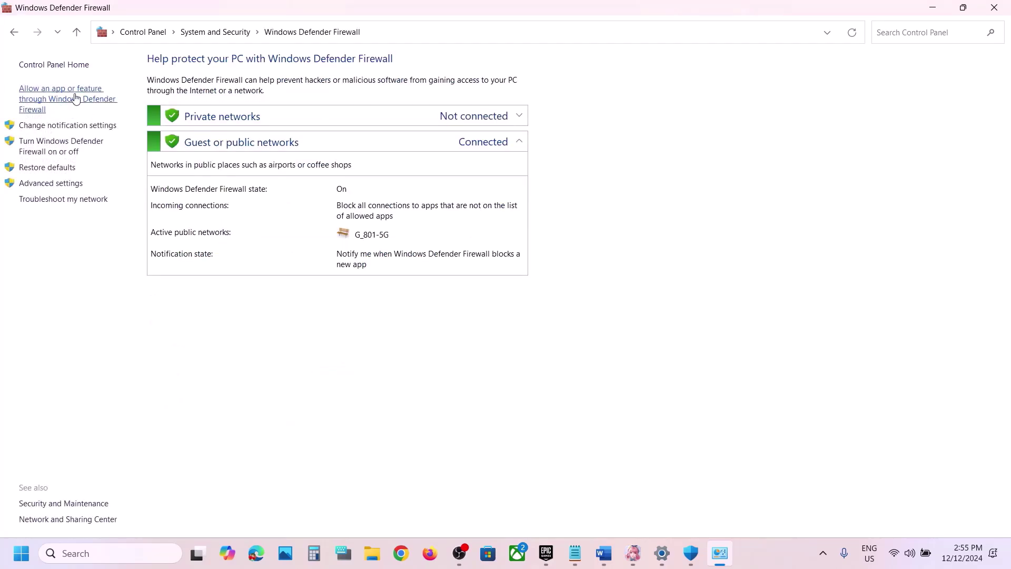
click(75, 98)
Unlock the firewall's allowed apps for changes and add the launcher application from C:\Program Files\InfinityNikkiGlobal Launcher.
click(675, 103)
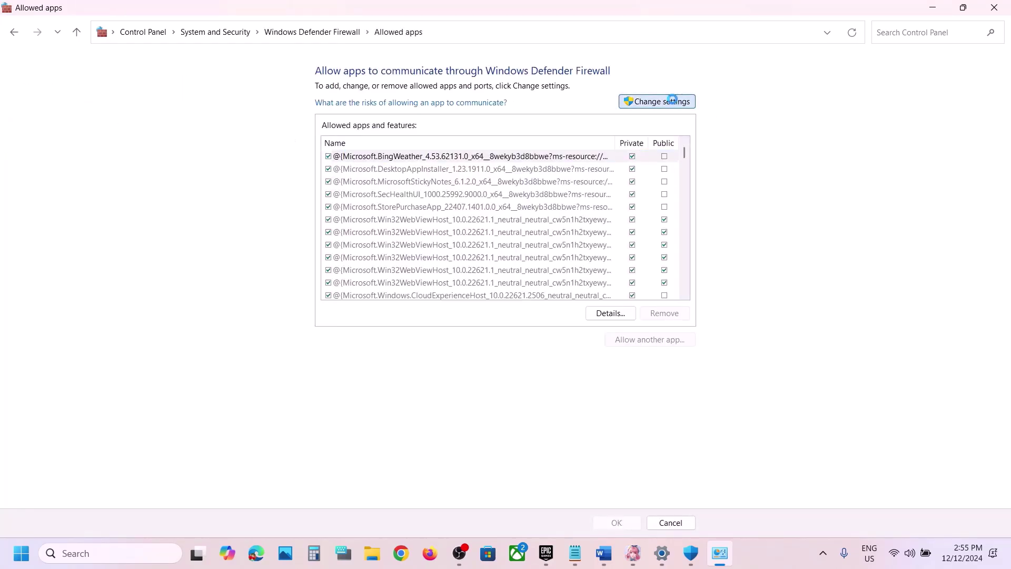
click(649, 340)
click(595, 338)
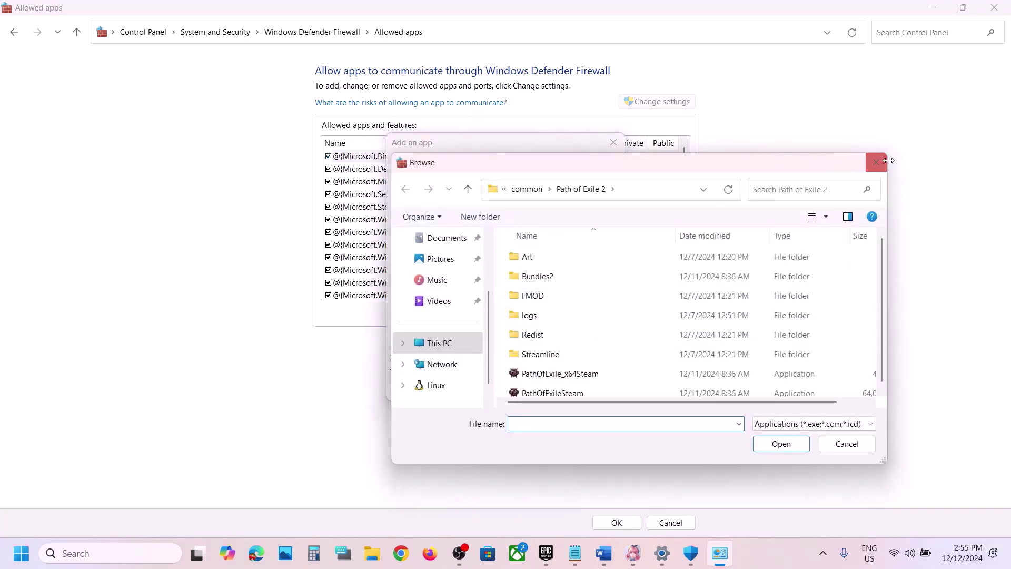
drag(888, 155, 951, 57)
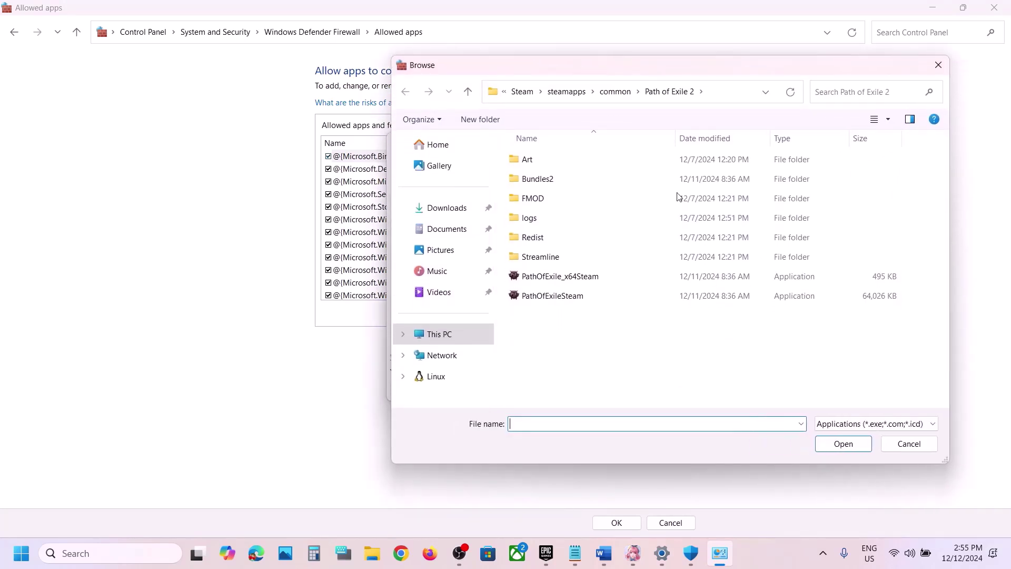
click(441, 335)
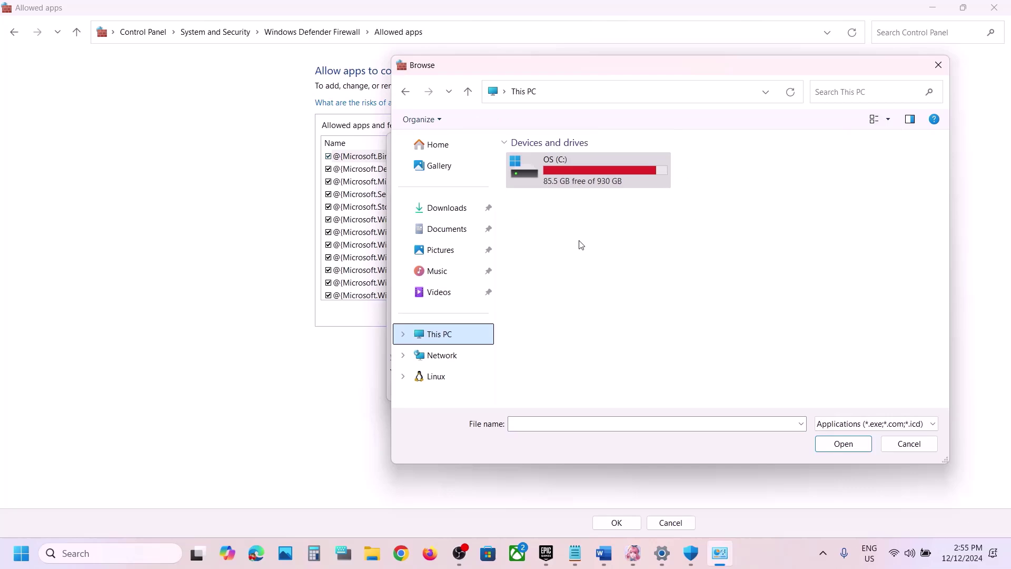
double_click(554, 167)
scroll(611, 345, down, 2)
double_click(577, 310)
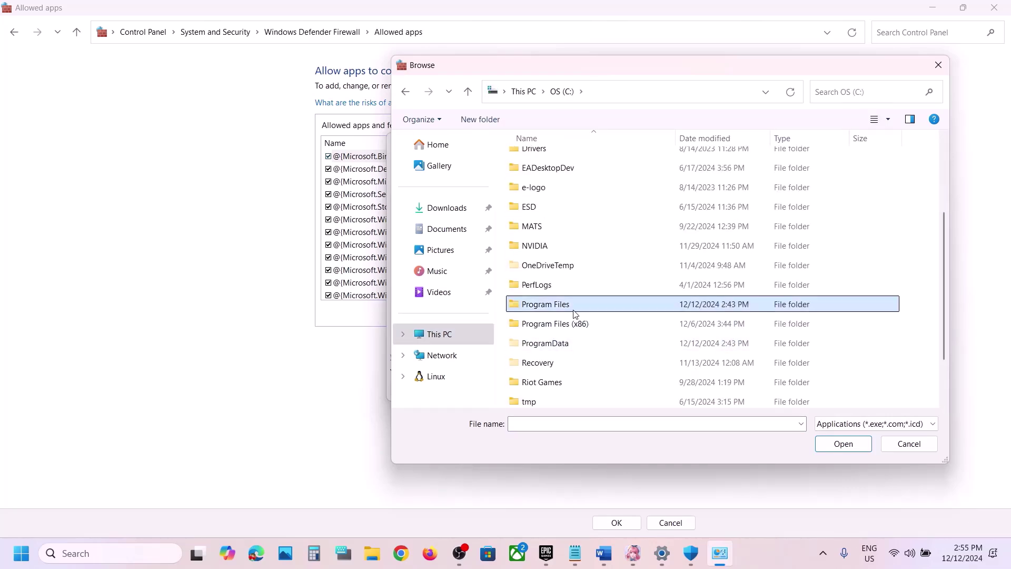
double_click(580, 310)
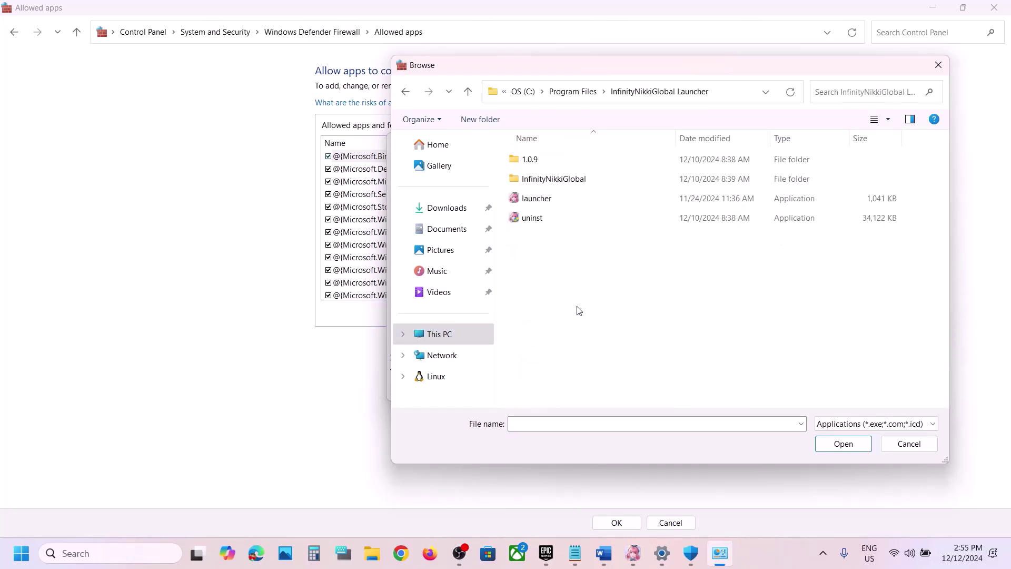
click(556, 205)
click(843, 443)
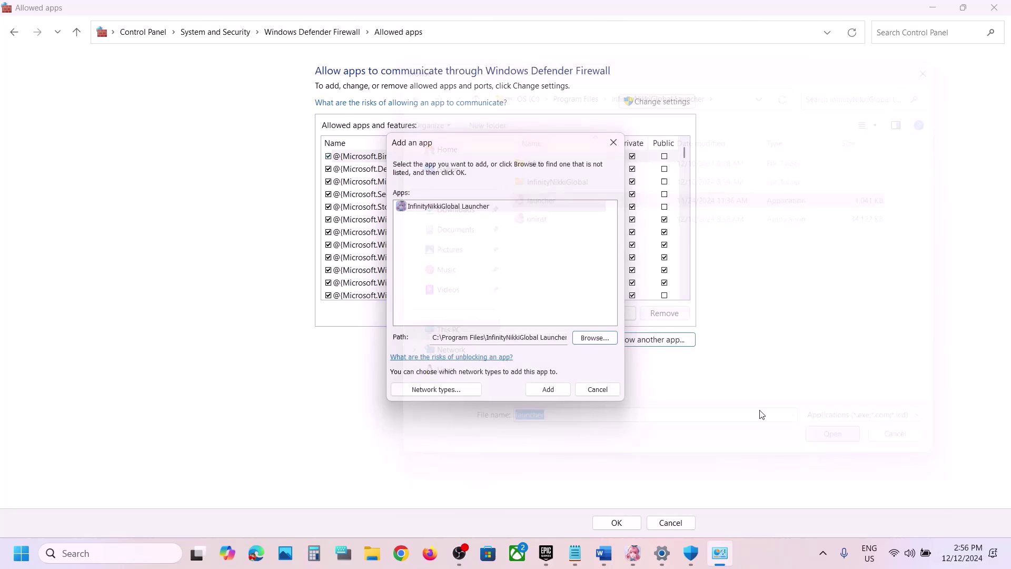
click(560, 390)
Add the InfinityNikki application from the InfinityNikkiGlobal folder to the firewall's allowed apps.
click(650, 339)
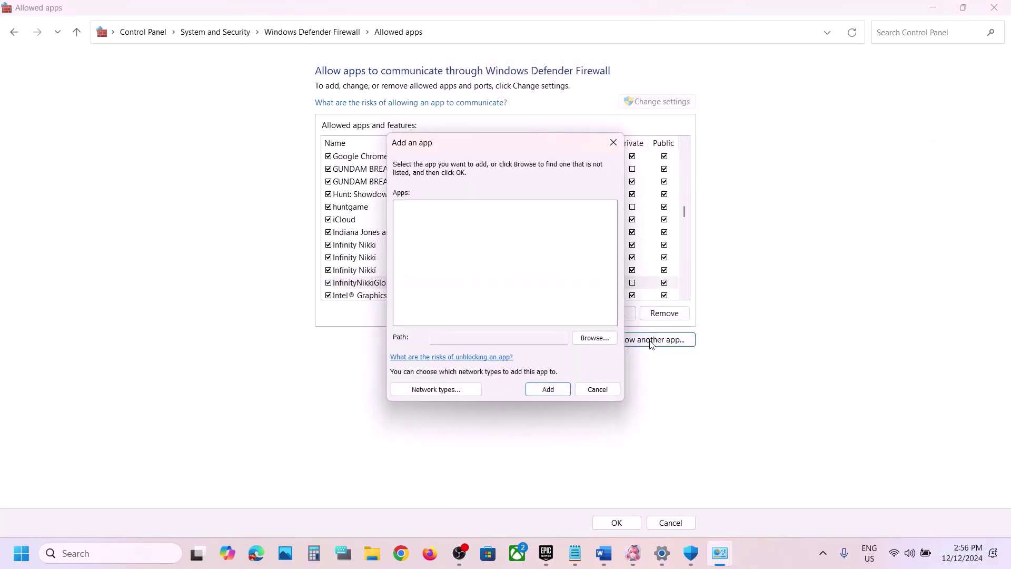
click(600, 338)
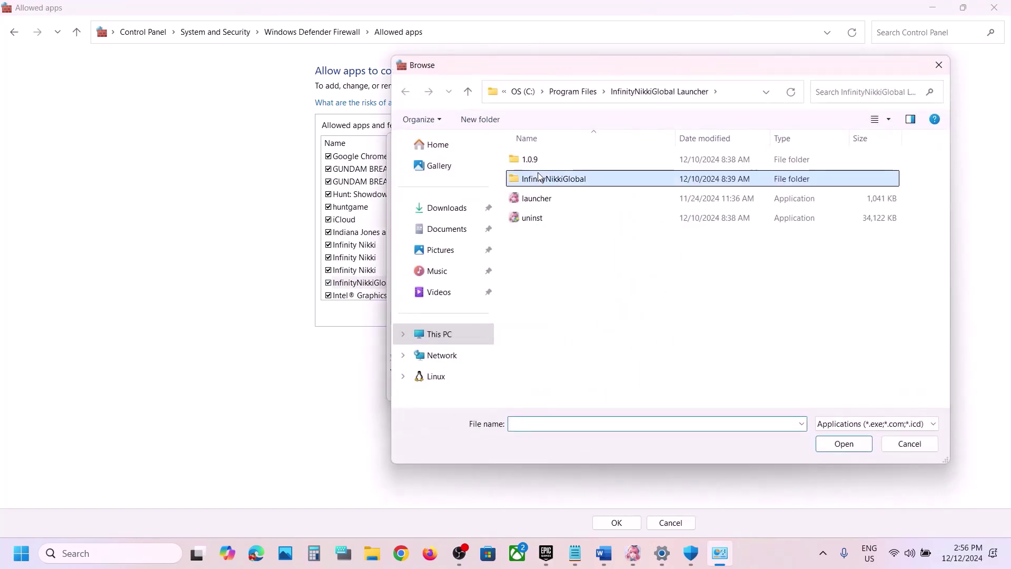
double_click(541, 179)
click(543, 199)
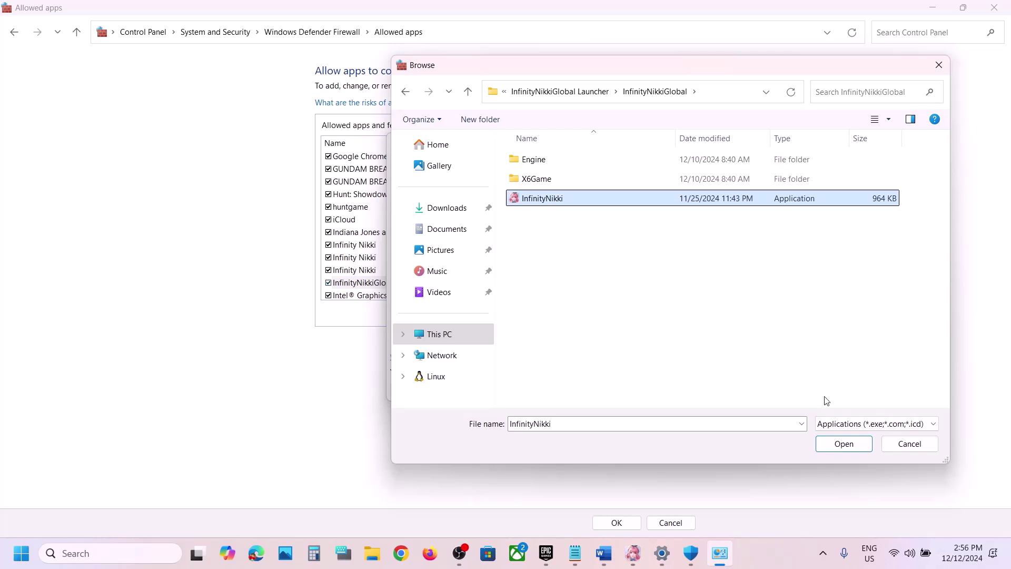
click(843, 444)
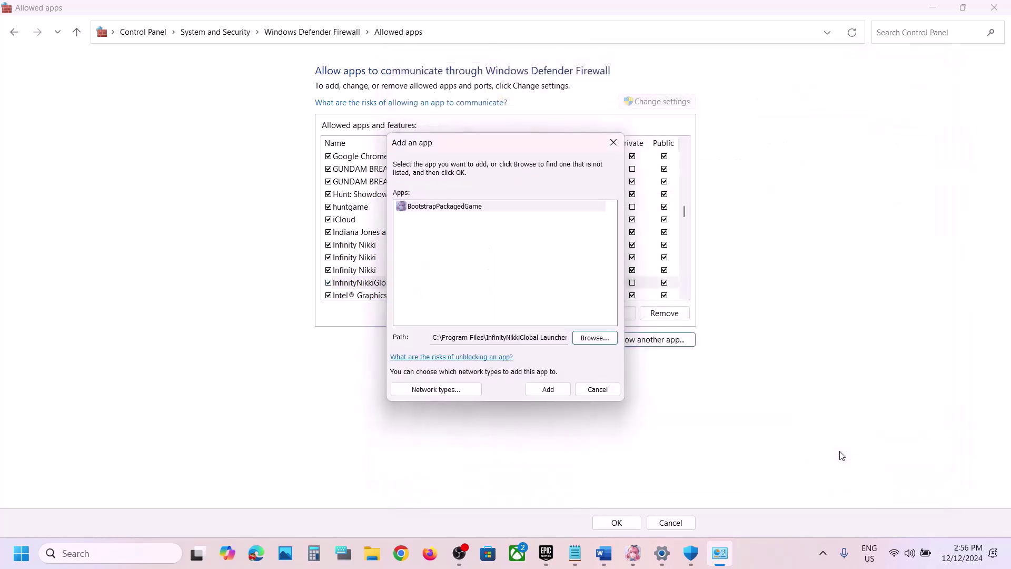
click(561, 393)
Add X6Game-Win64-Shipping from InfinityNikkiGlobal\X6Game\Binaries\Win64 to the firewall's allowed apps.
click(647, 343)
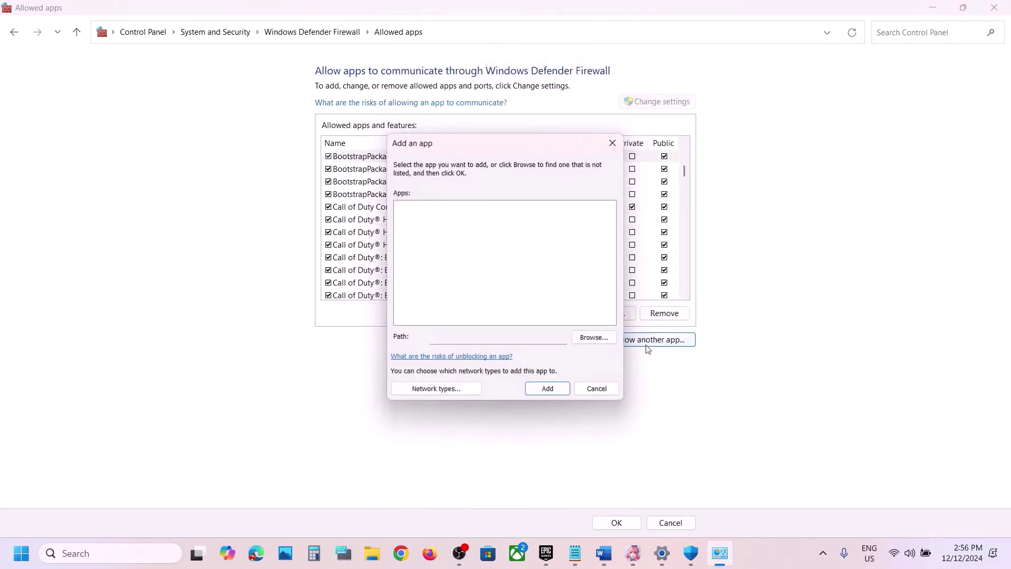
click(595, 336)
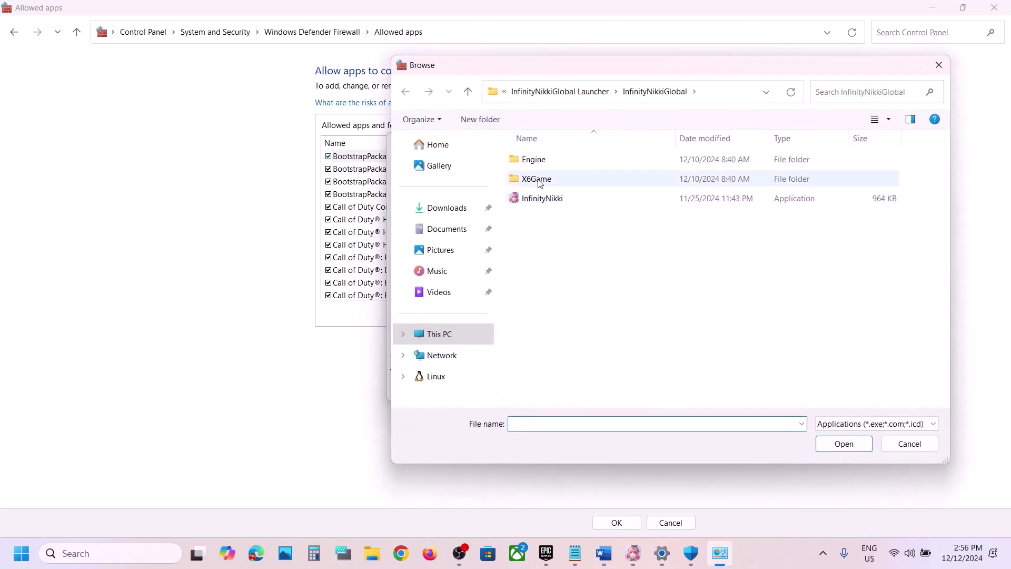
double_click(539, 180)
double_click(542, 161)
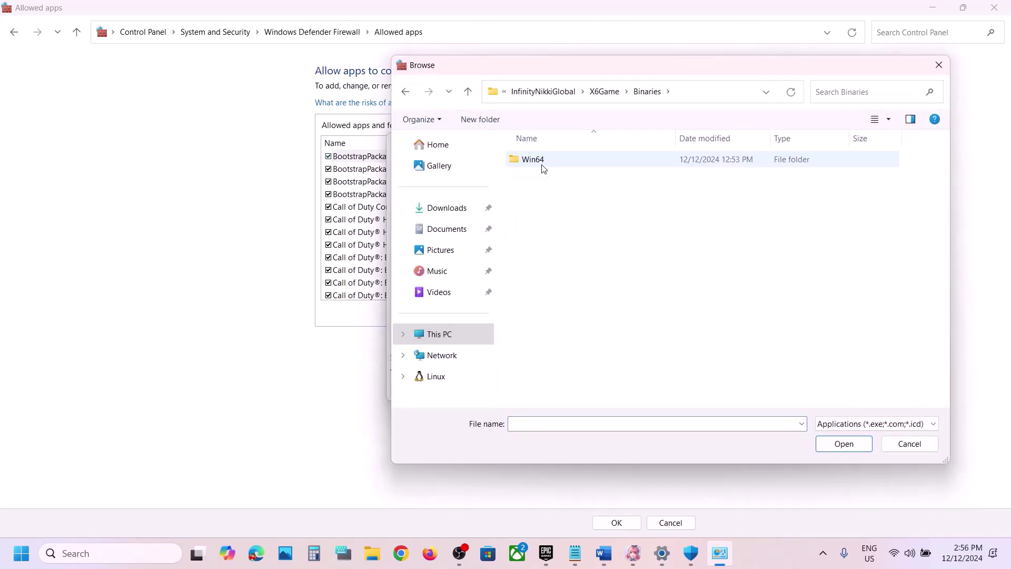
double_click(543, 164)
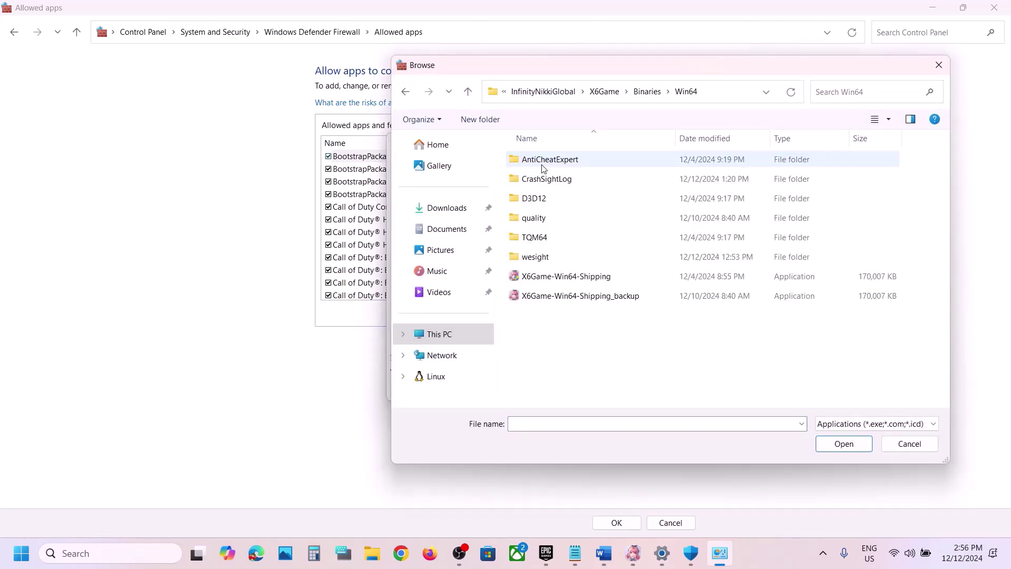
click(596, 280)
click(837, 444)
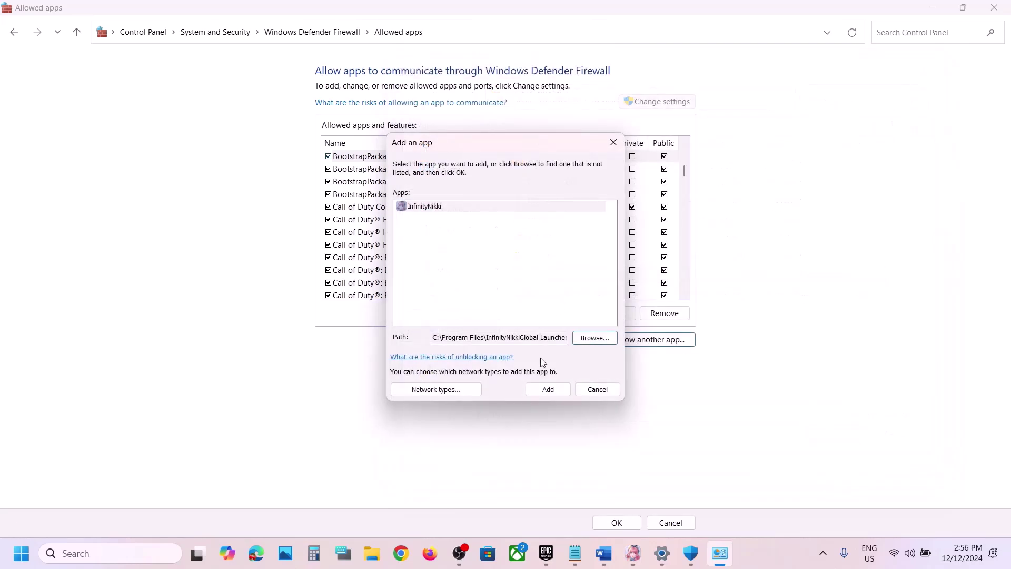
click(546, 389)
Allow X6Game-Win64-Shipping_backup from the same Win64 folder through the Windows Defender Firewall.
click(662, 340)
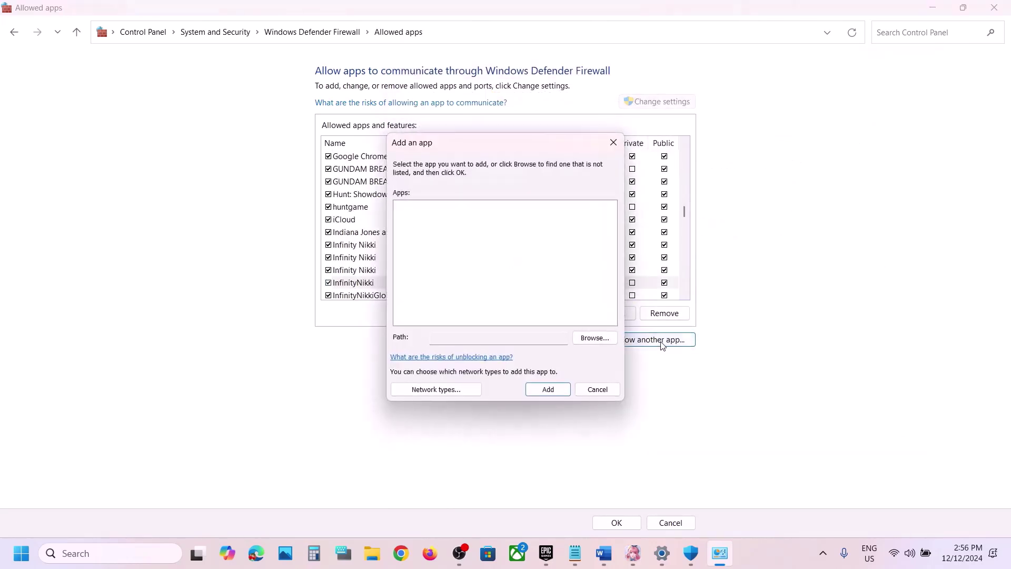
click(596, 336)
click(590, 297)
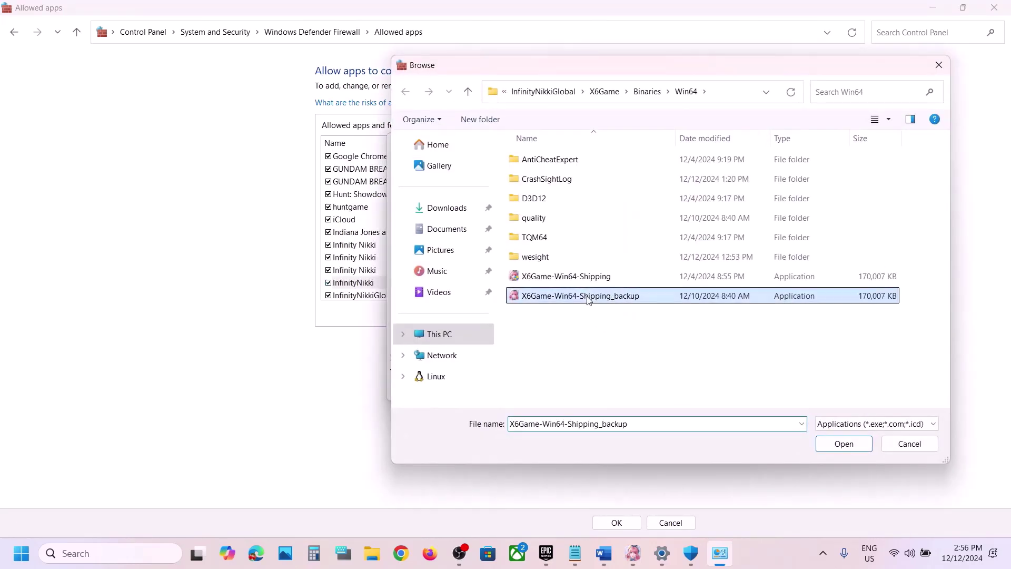
click(844, 444)
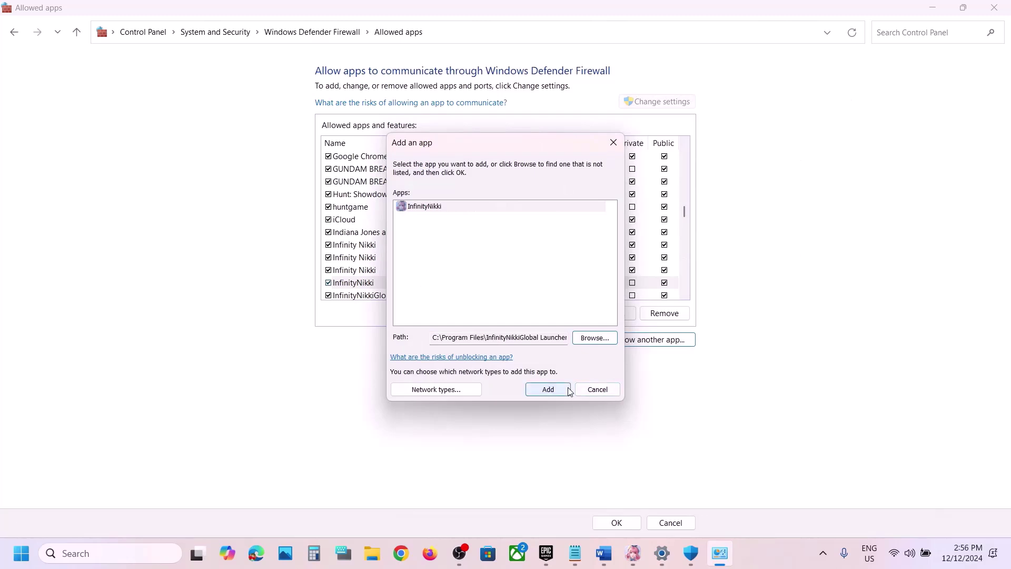
click(570, 390)
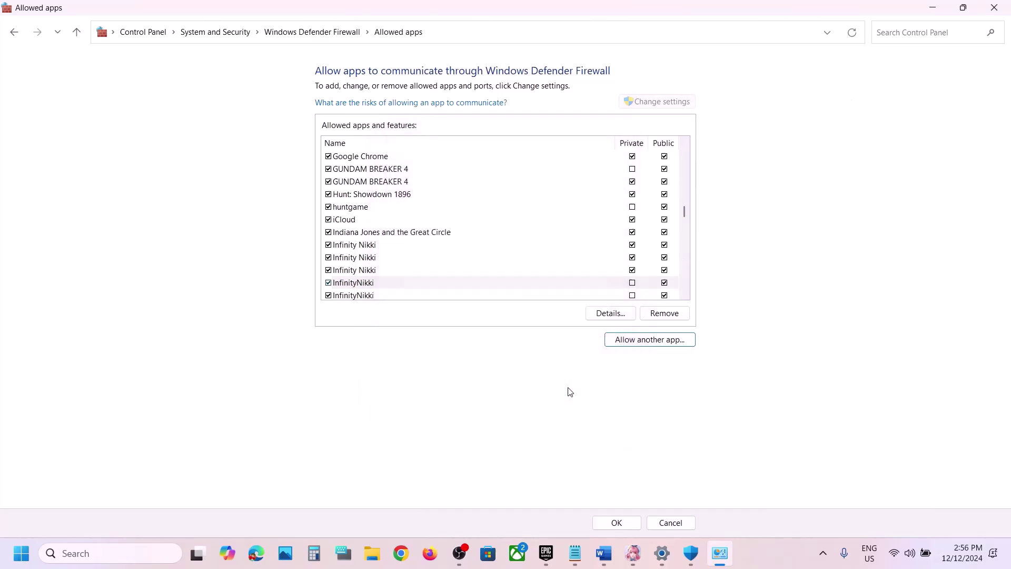
Close the firewall's Allowed apps window, Windows Security and Settings to return to the Word document.
click(1007, 9)
click(1007, 9)
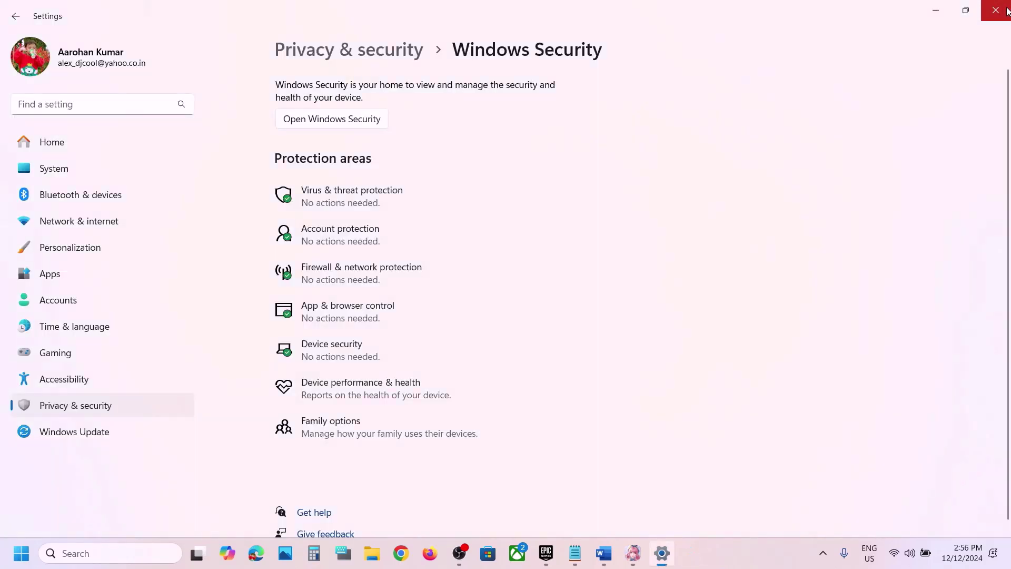
click(1007, 11)
Review Step 8 of the document on clean graphics driver installation, highlighting its heading and the NVIDIA and AMD links.
scroll(548, 290, down, 5)
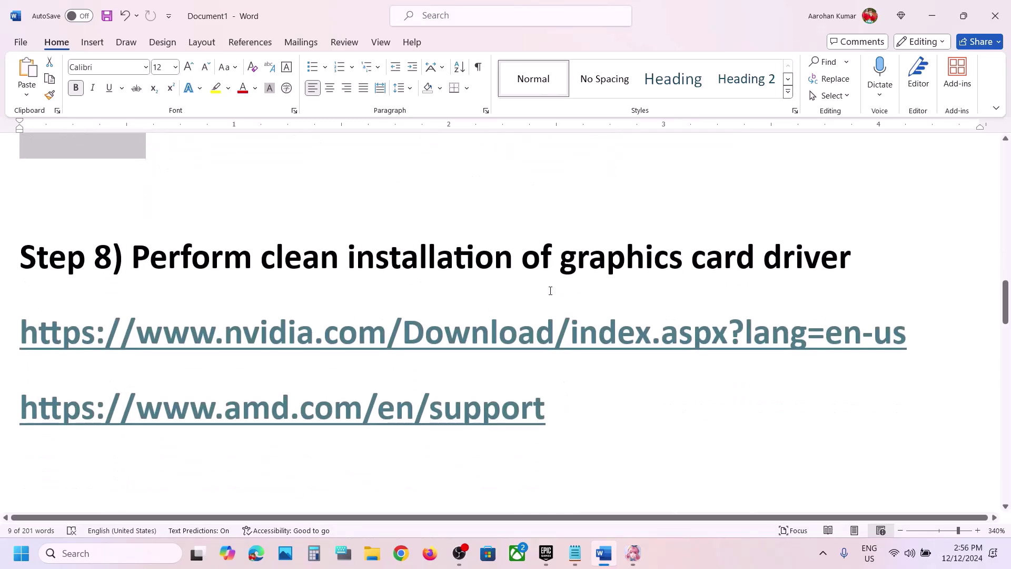
drag(203, 274, 843, 274)
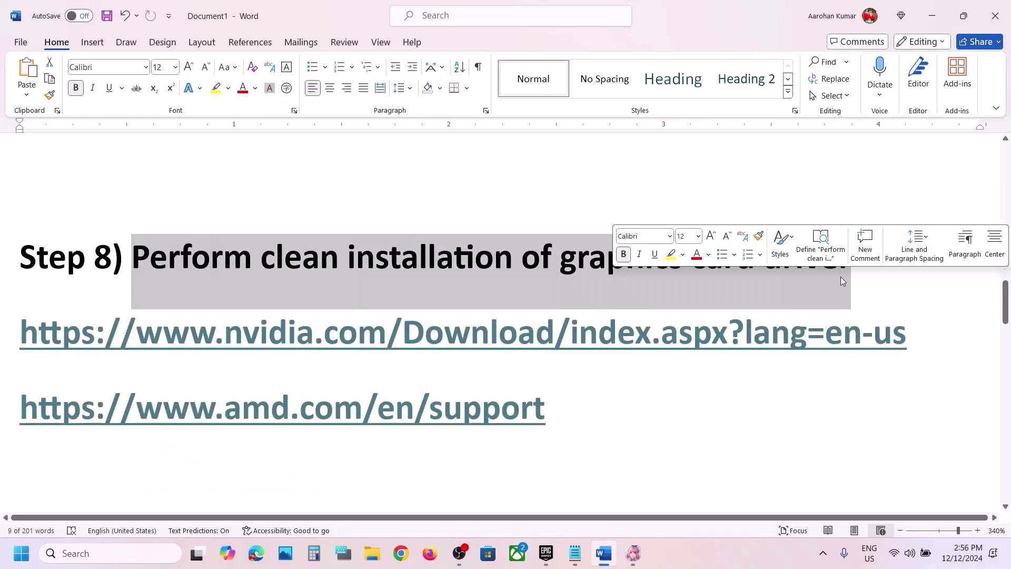
triple_click(702, 344)
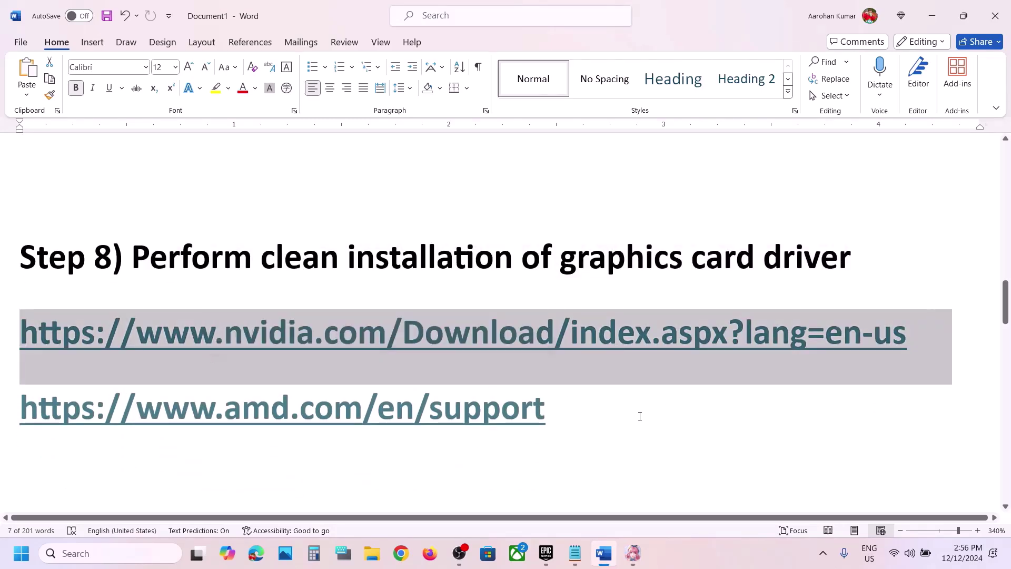
triple_click(619, 424)
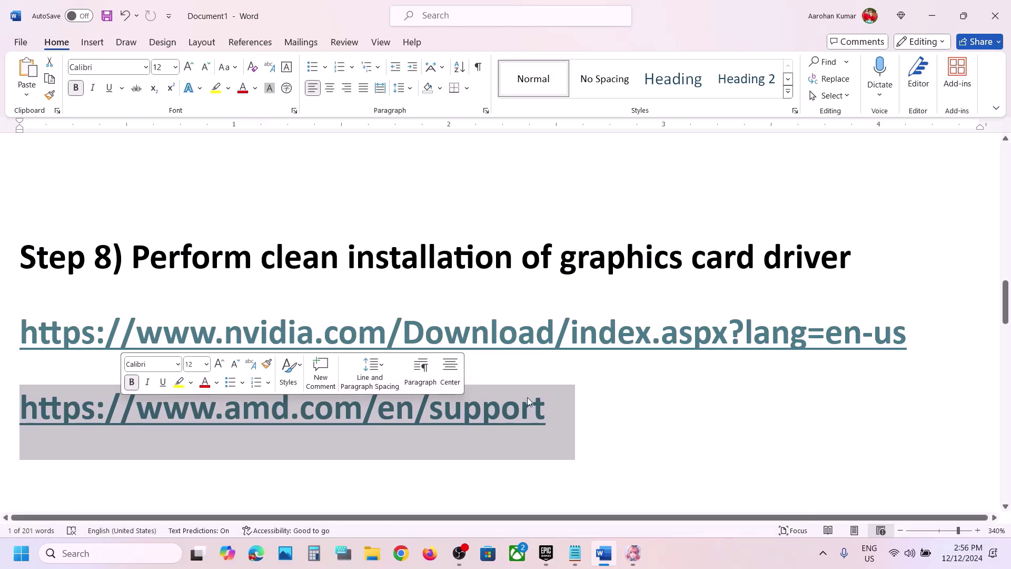
Switch to NVIDIA's driver page in Chrome and search for the GeForce RTX 3050 Laptop GPU driver for Windows 11 in English (US).
click(693, 567)
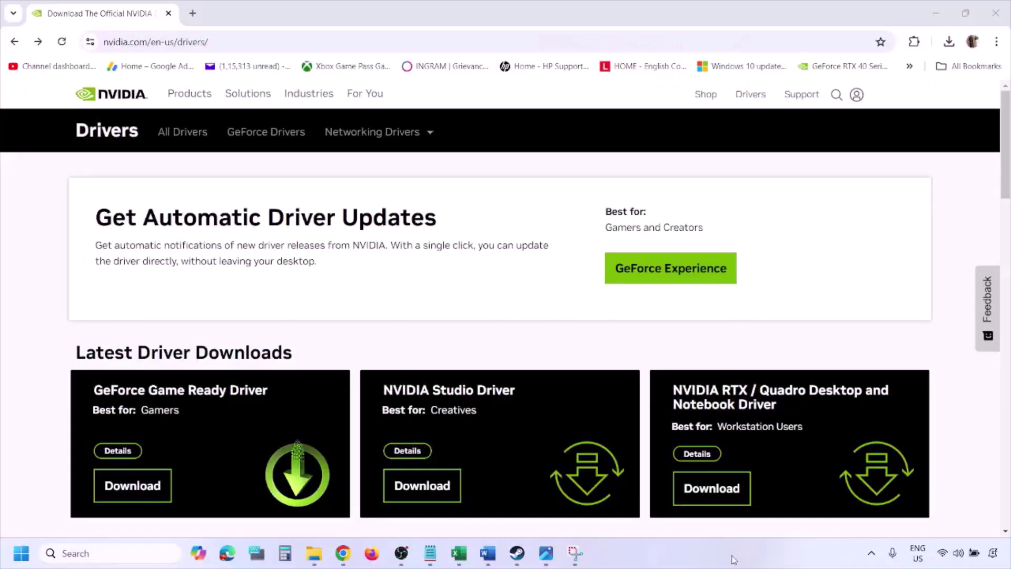
scroll(236, 322, down, 9)
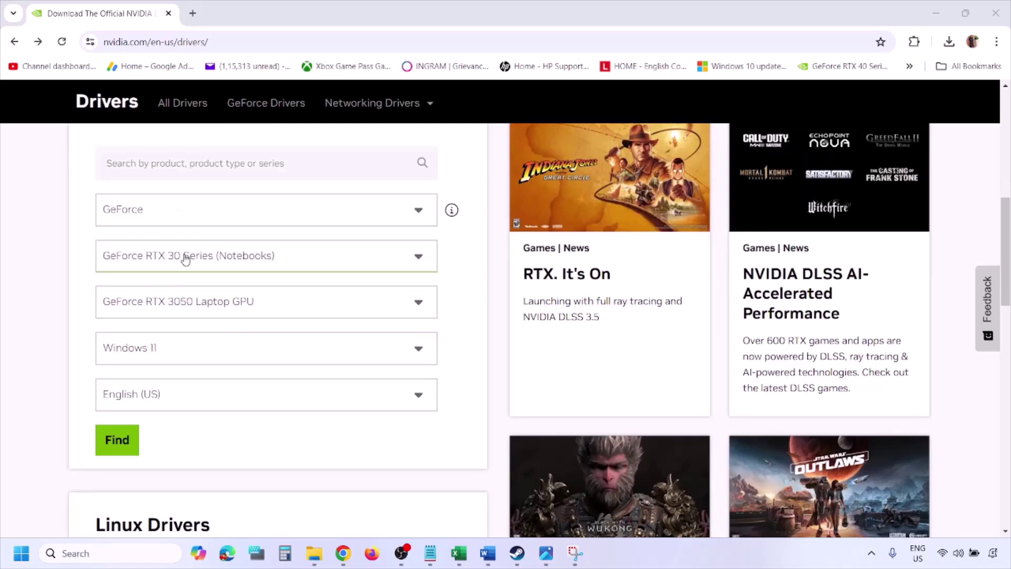
click(167, 353)
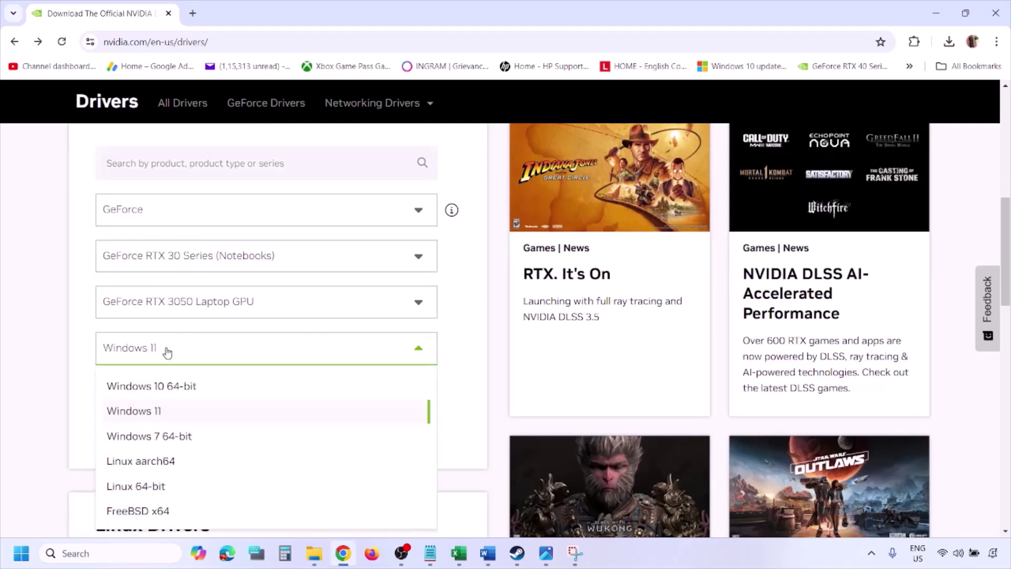
click(147, 414)
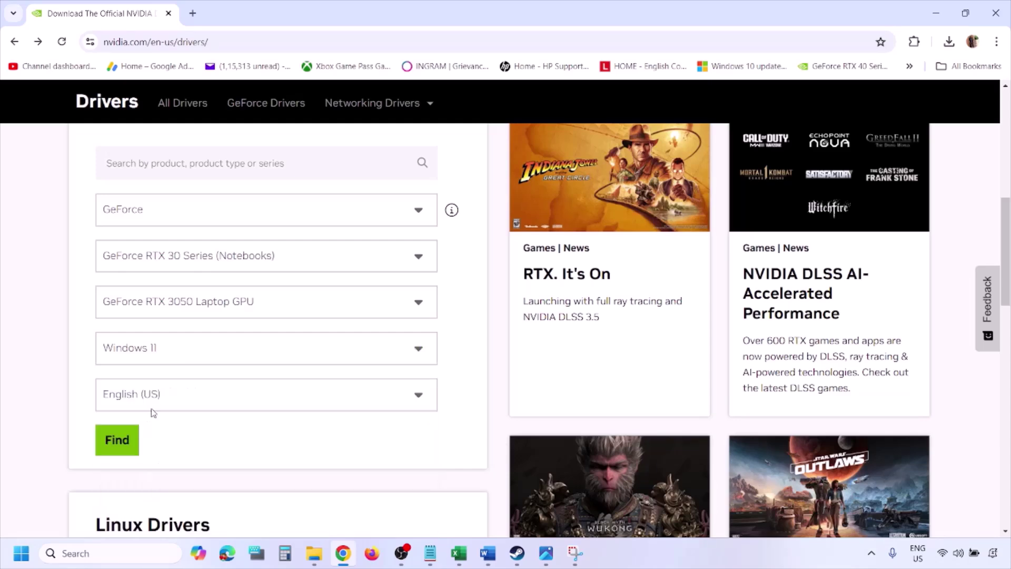
click(118, 442)
Switch to Photos and go through screenshots 1.png to 5.png of the NVIDIA driver download and custom clean installation.
click(547, 554)
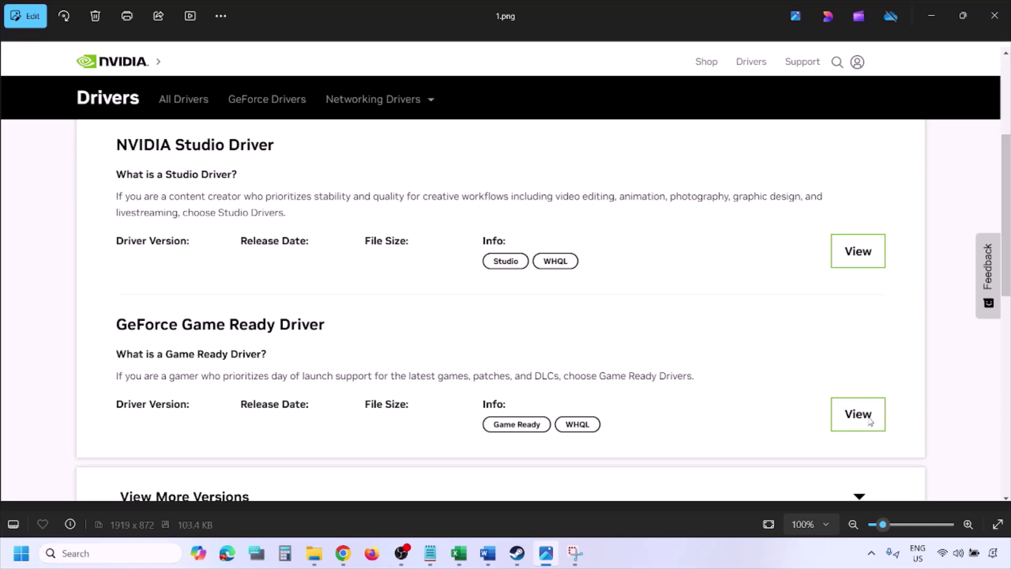
key(Right)
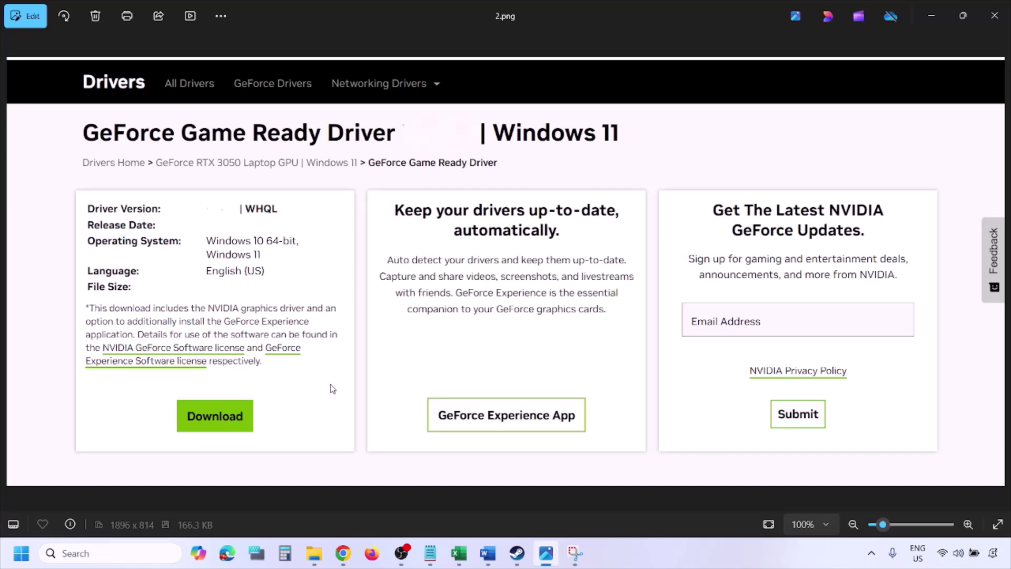
key(Right)
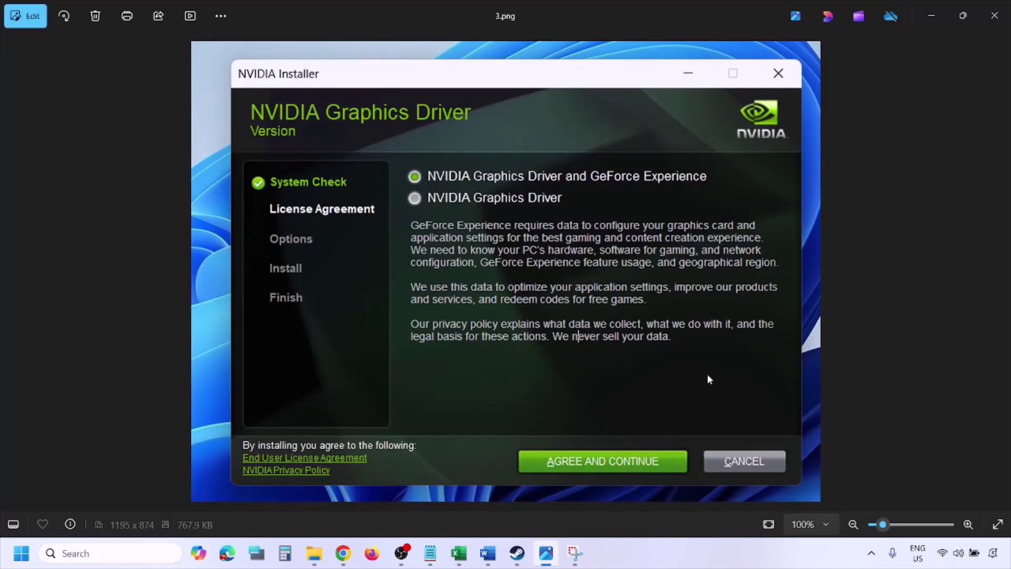
key(Right)
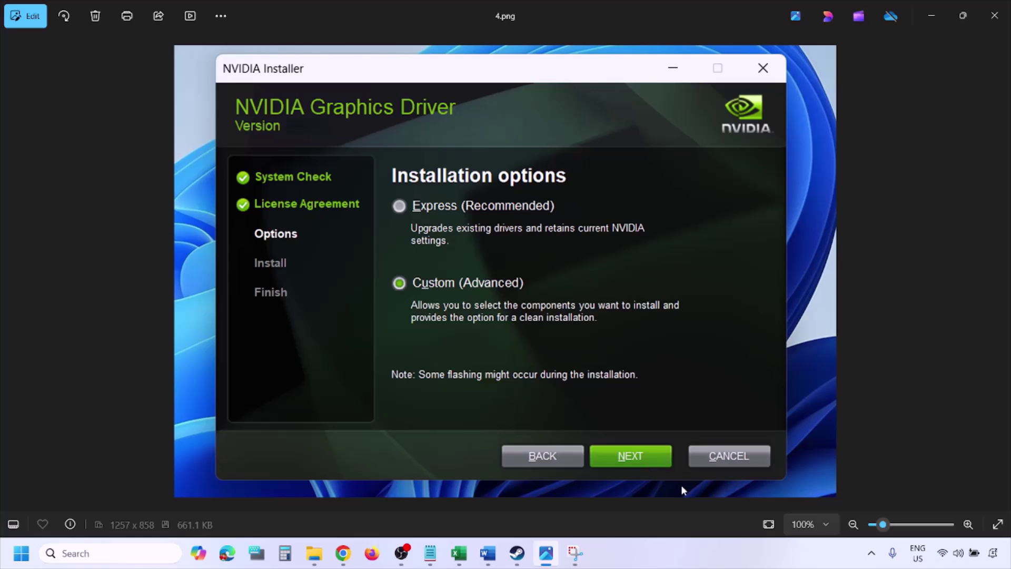
key(Right)
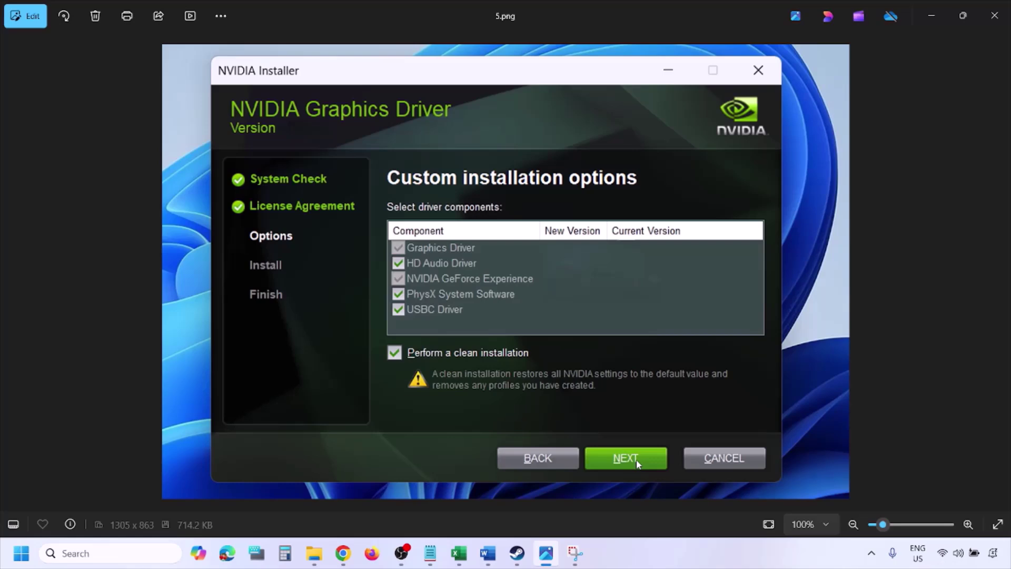
Bring up the computer's power options and point out Restart as the action following the driver installation.
click(21, 553)
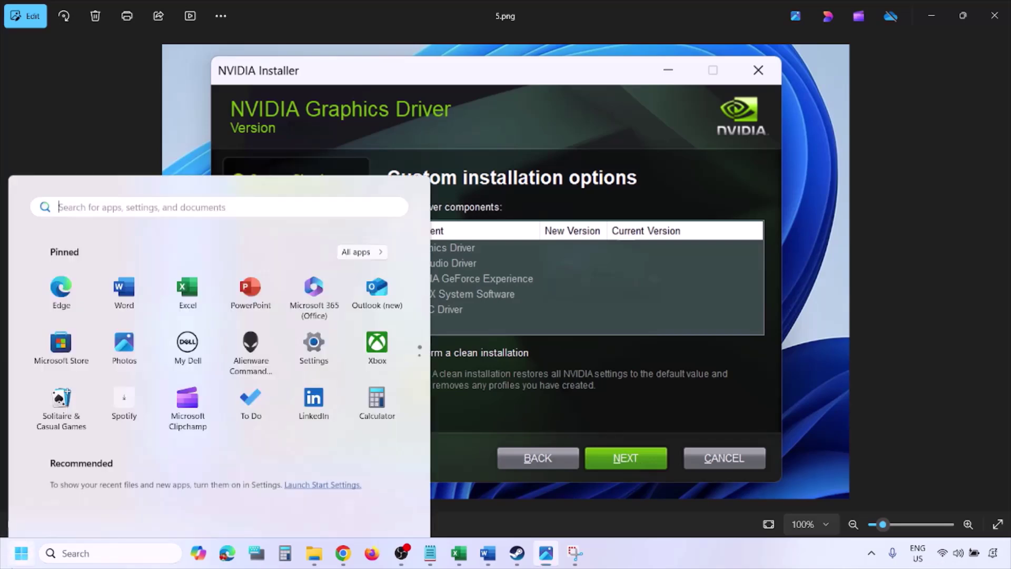
click(386, 510)
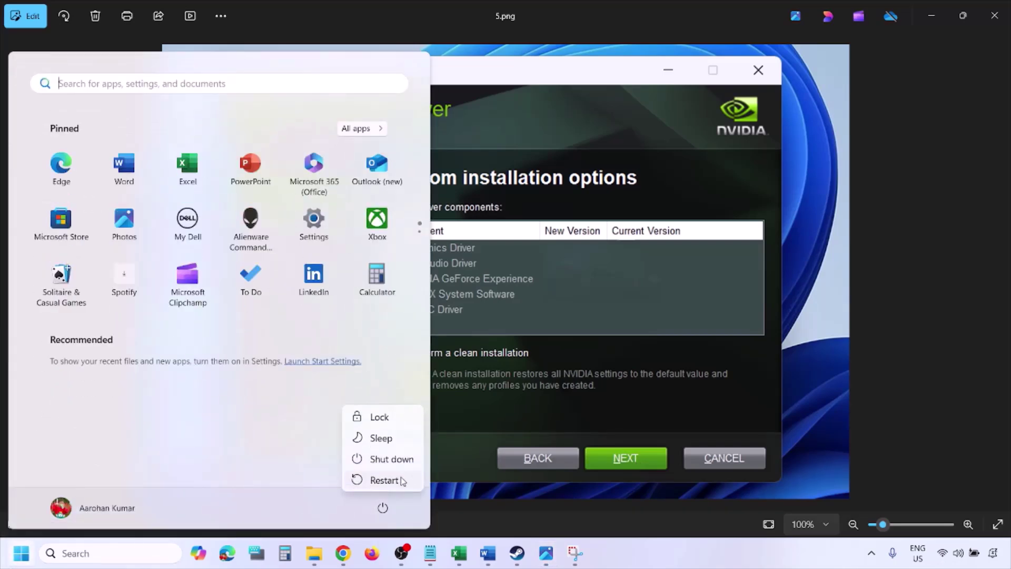
key(Right)
key(Right)
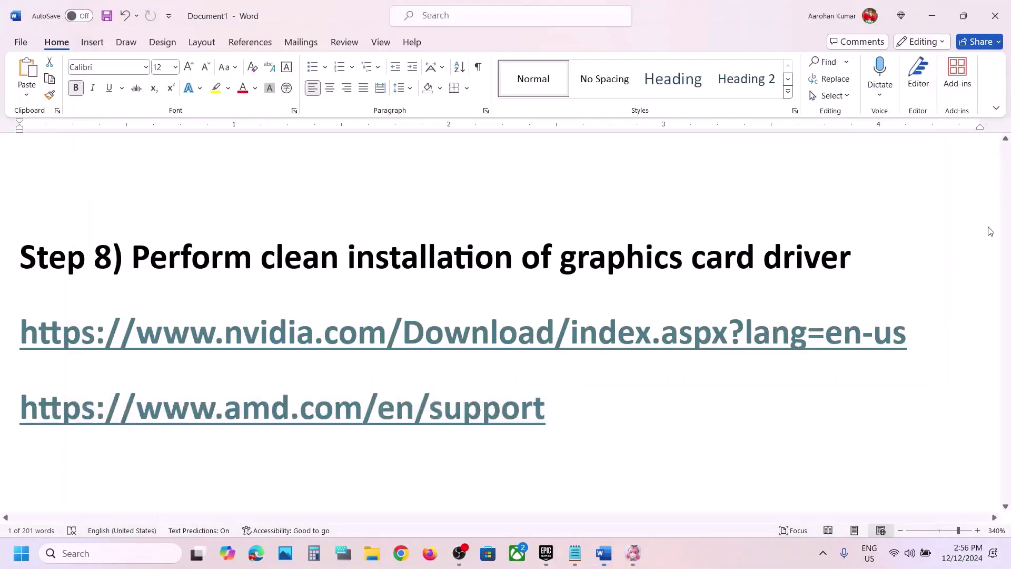
Copy the word "graphics" from Step 9 in the Word document and search Windows with it to open Graphics settings.
triple_click(514, 440)
scroll(515, 439, down, 3)
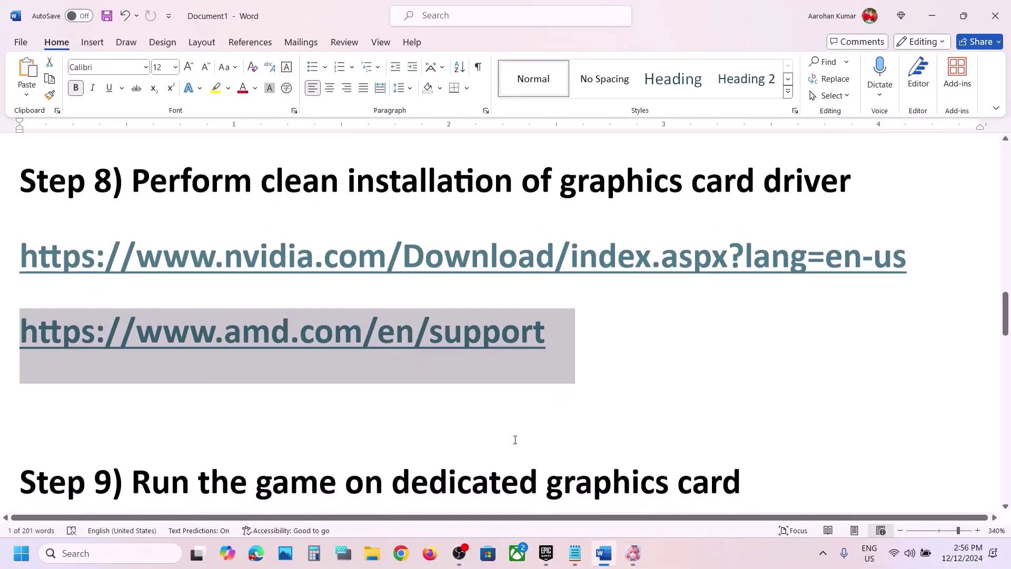
double_click(592, 361)
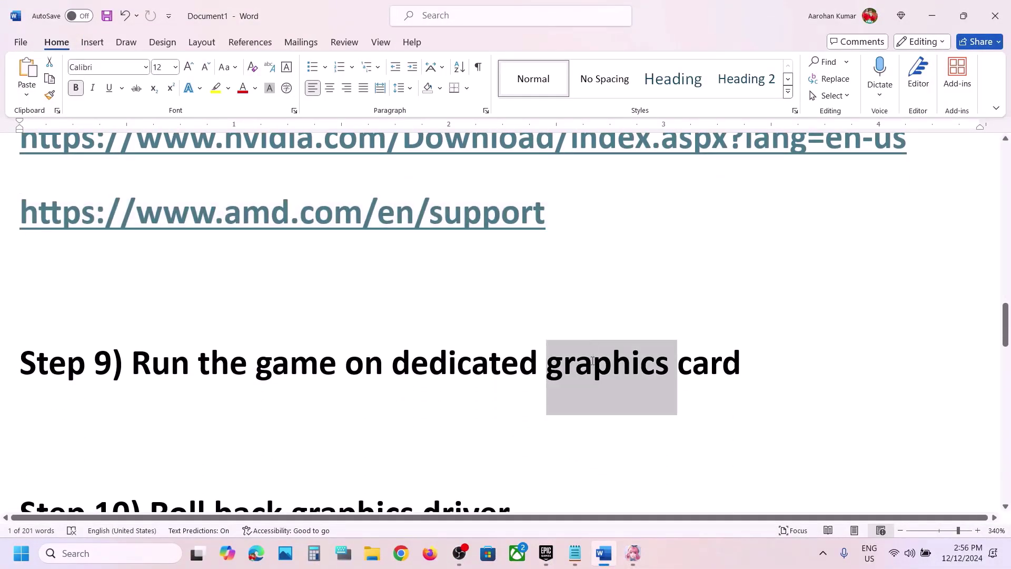
key(ctrl+c)
click(121, 553)
key(ctrl+v)
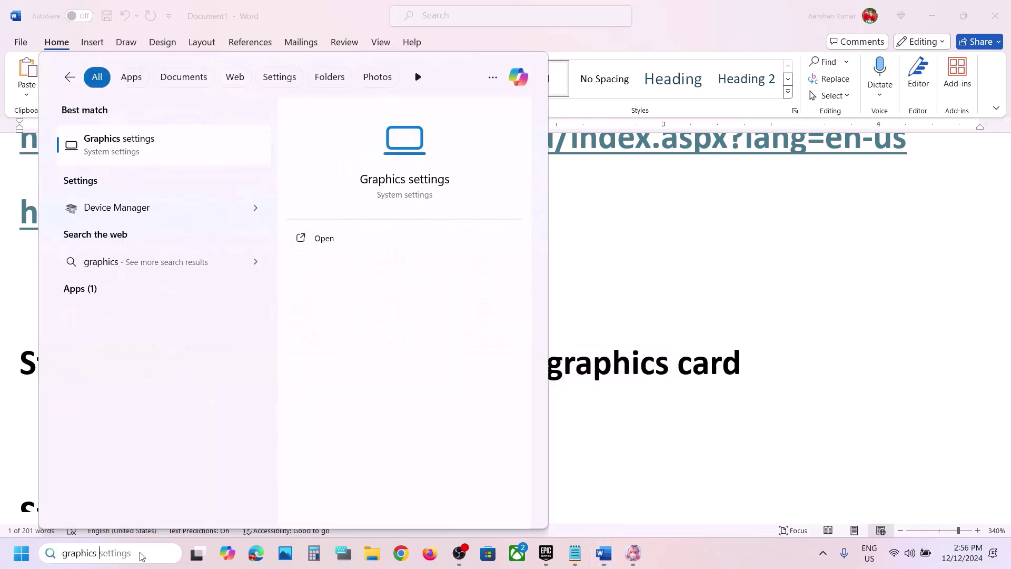
click(128, 157)
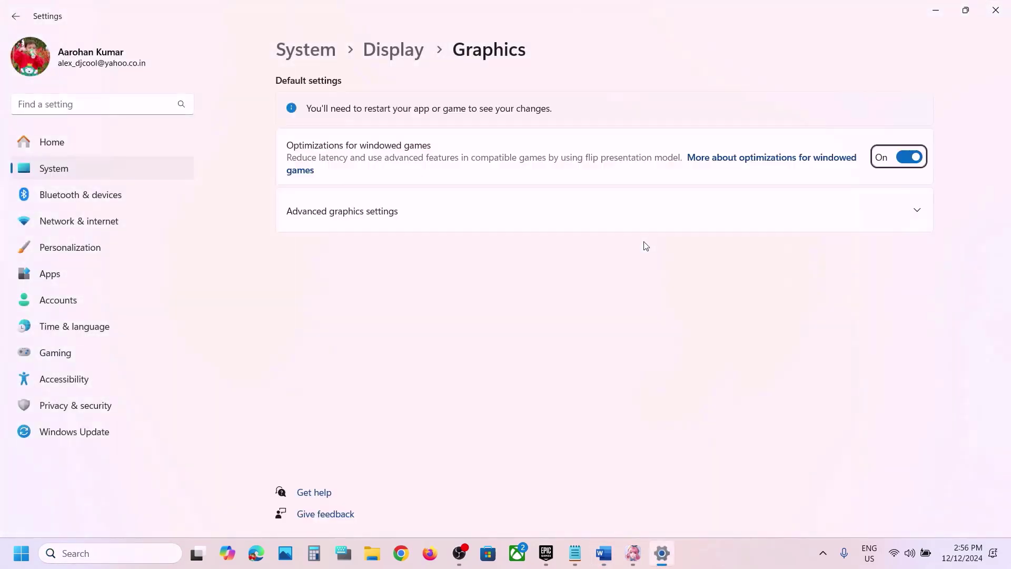
Add InfinityNikki from C:\Program Files\InfinityNikkiGlobal Launcher\InfinityNikkiGlobal as a desktop app in the custom graphics settings.
click(779, 369)
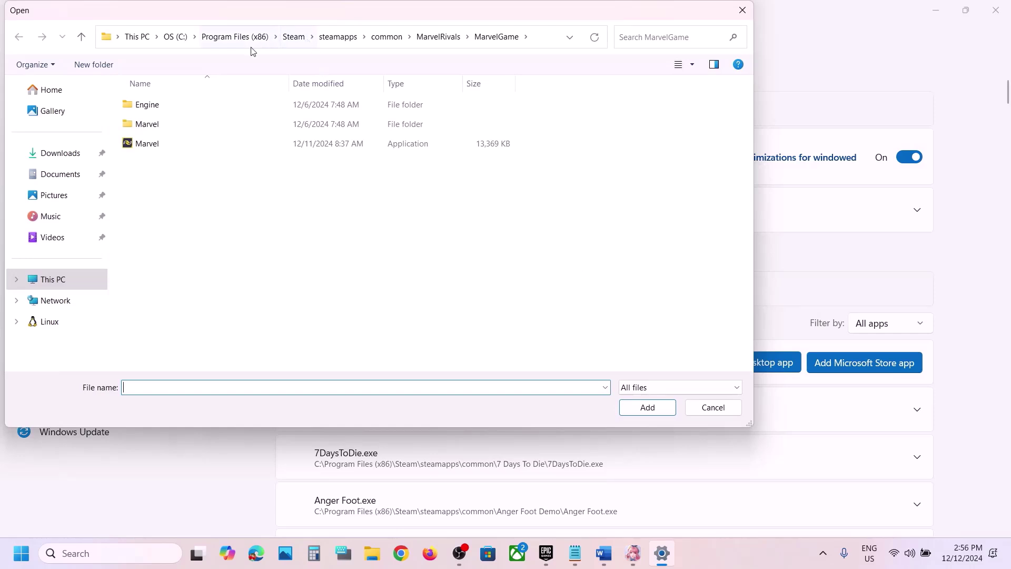
click(194, 43)
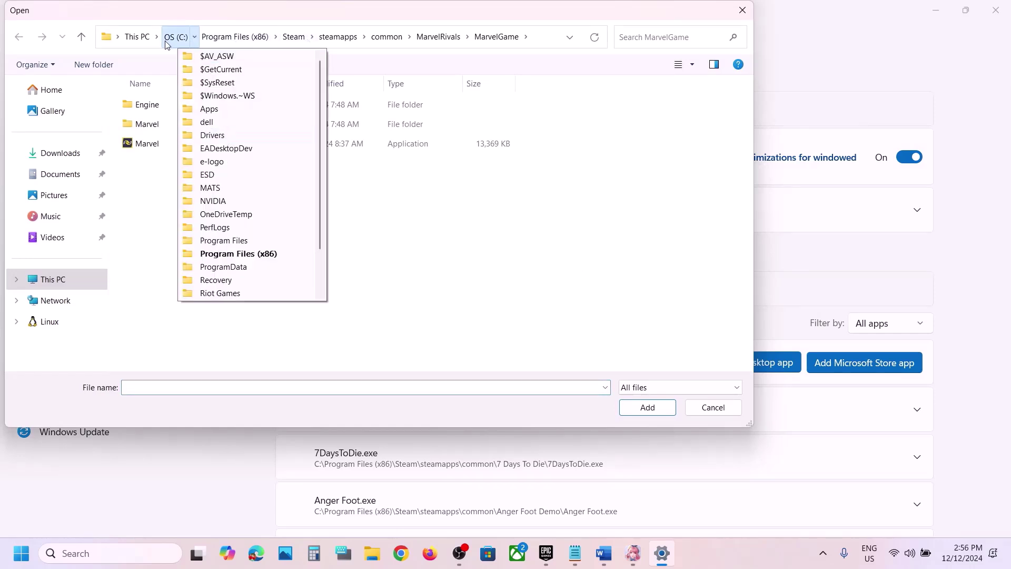
click(167, 41)
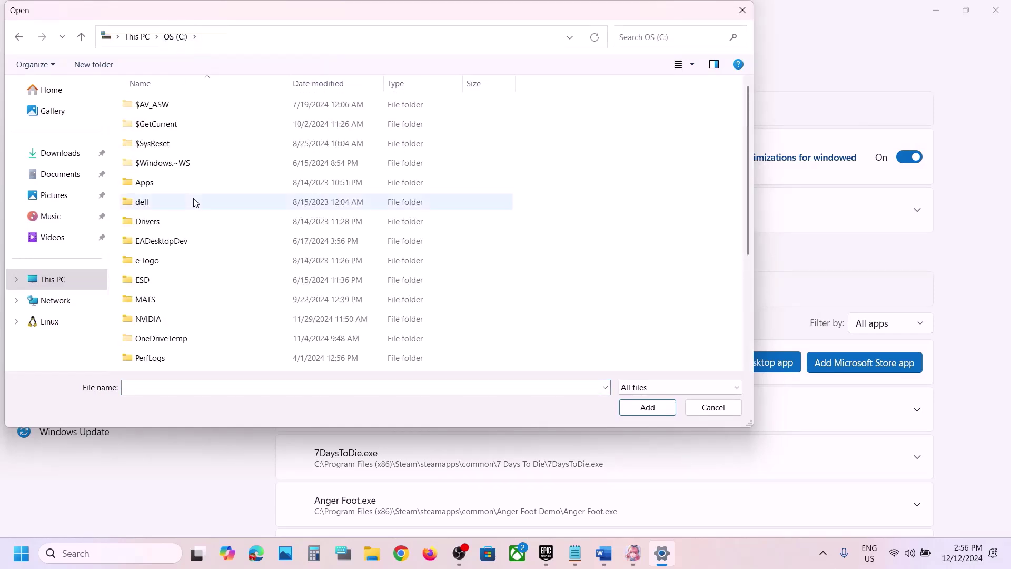
scroll(206, 226, down, 2)
double_click(201, 269)
scroll(246, 187, down, 4)
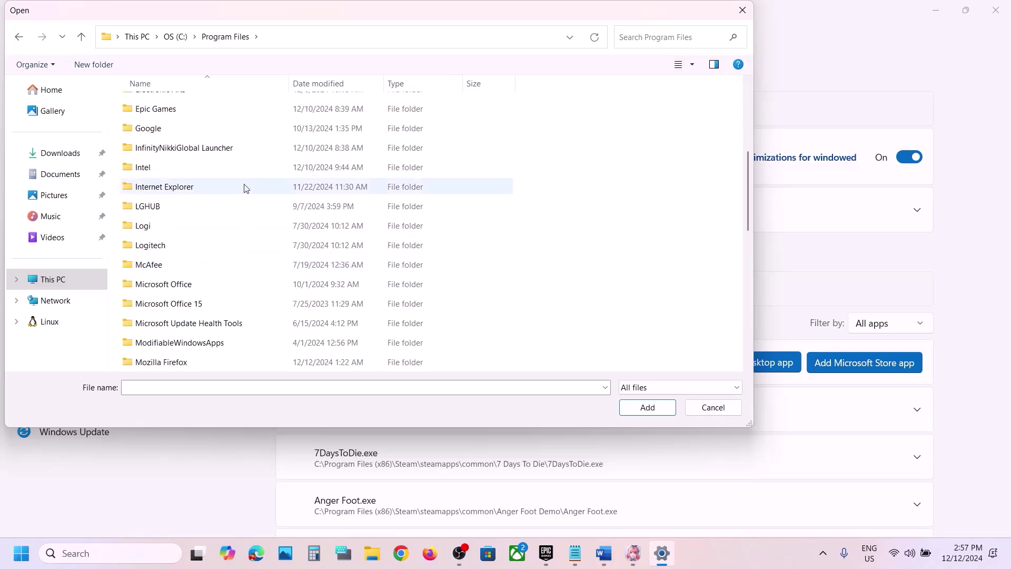
double_click(226, 147)
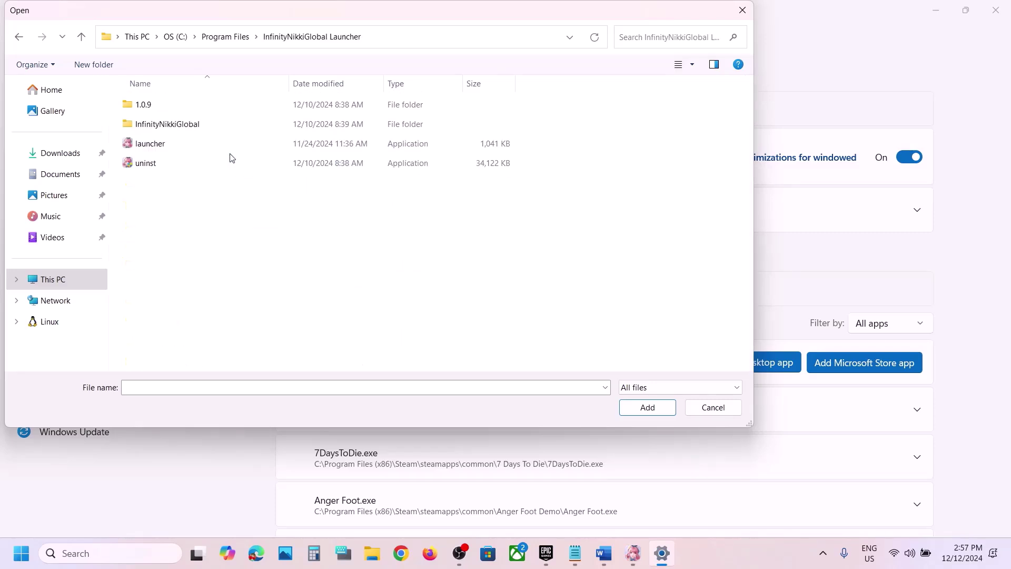
double_click(187, 126)
click(167, 151)
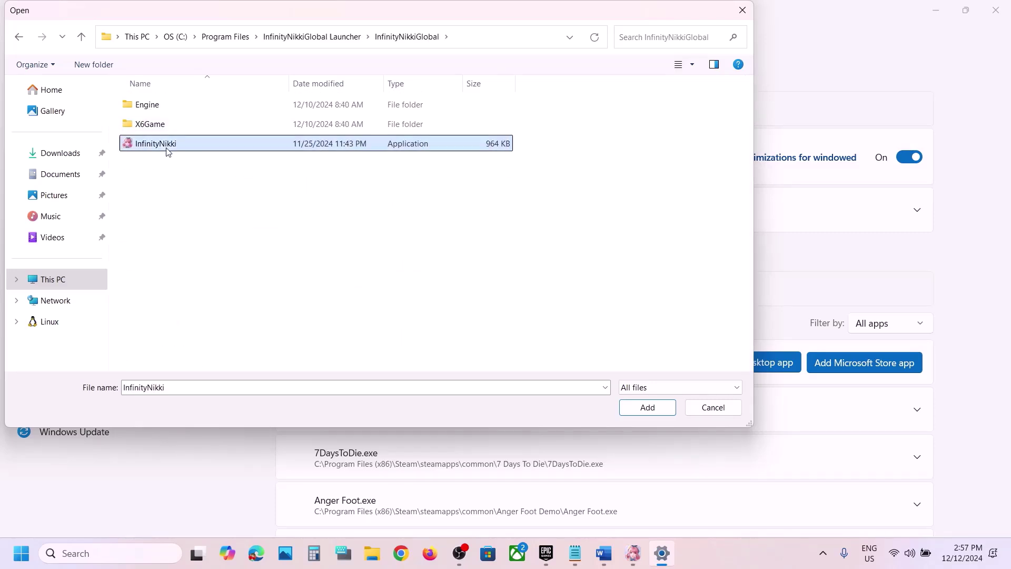
click(648, 408)
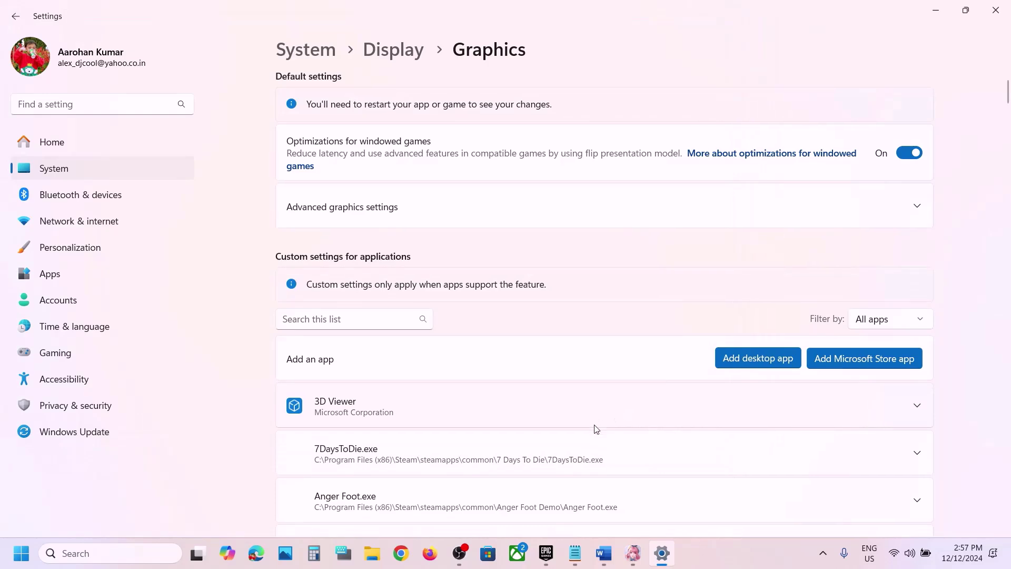
Set the GPU preference of the InfinityNikki.exe entry to High Performance (NVIDIA GeForce RTX 3050 Laptop GPU).
scroll(596, 429, down, 5)
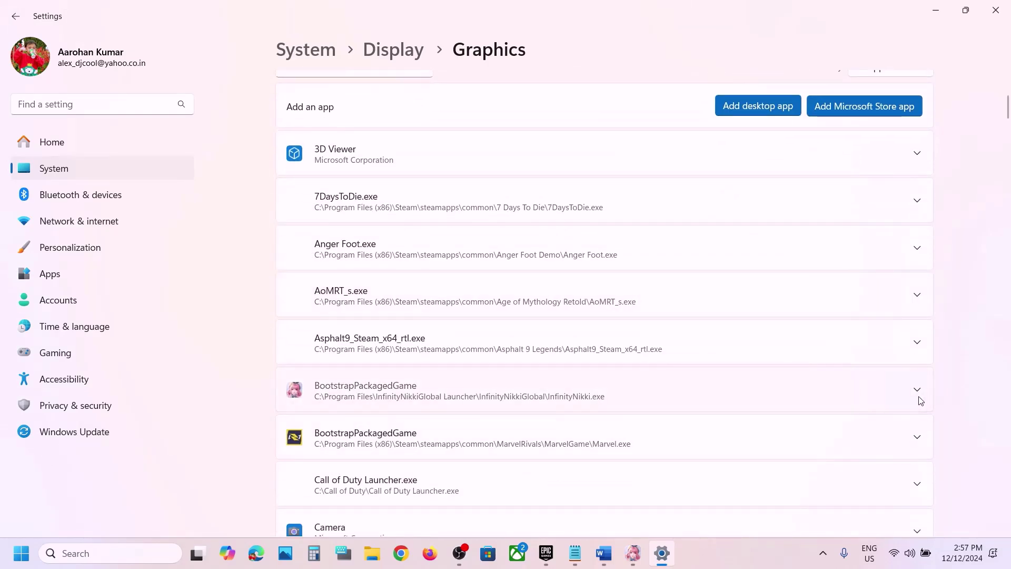
click(918, 397)
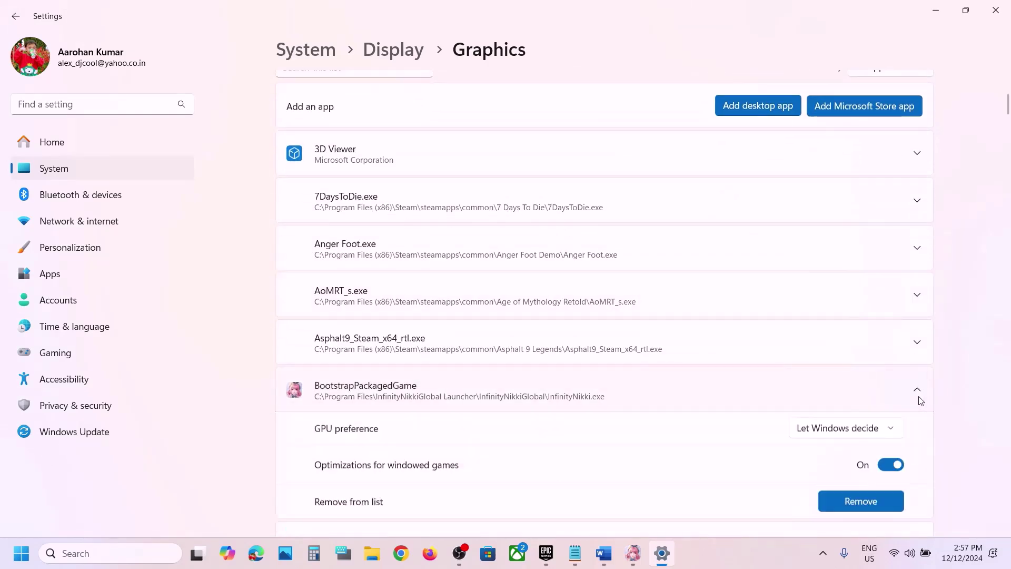
click(864, 432)
click(848, 452)
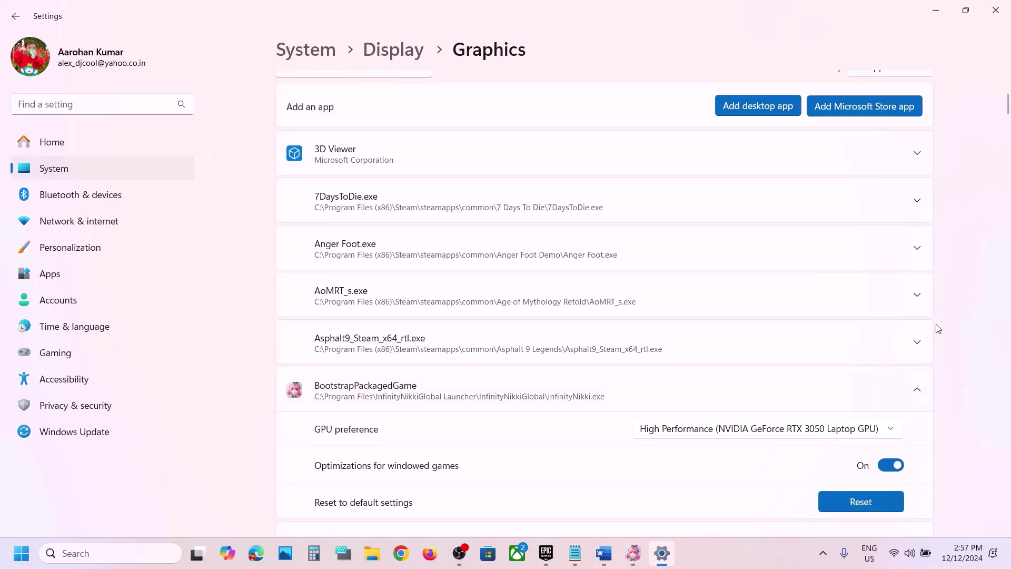
Add the desktop app X6Game-Win64-Shipping from the game's X6Game\Binaries\Win64 folder to the custom graphics settings.
click(740, 105)
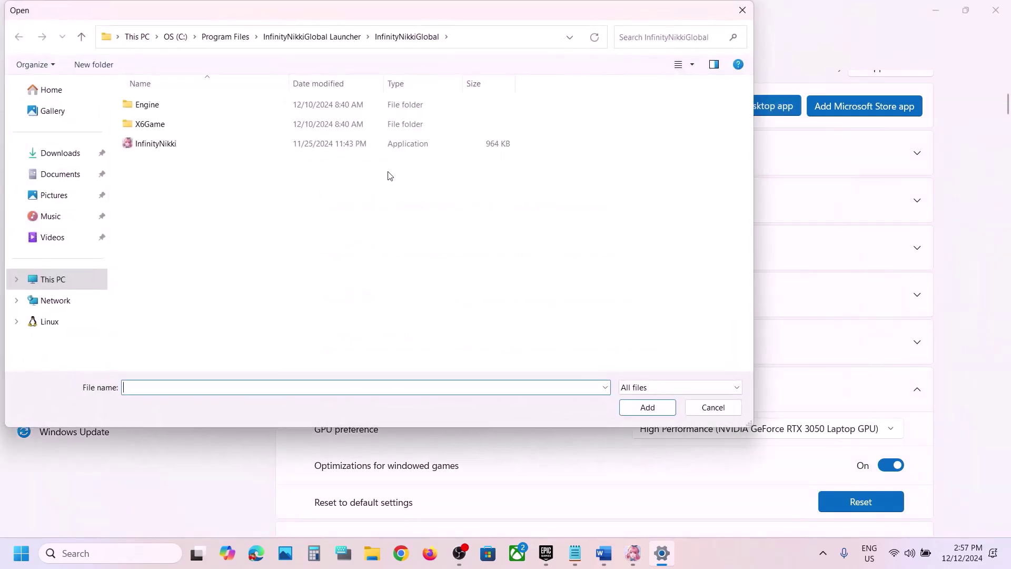
double_click(172, 126)
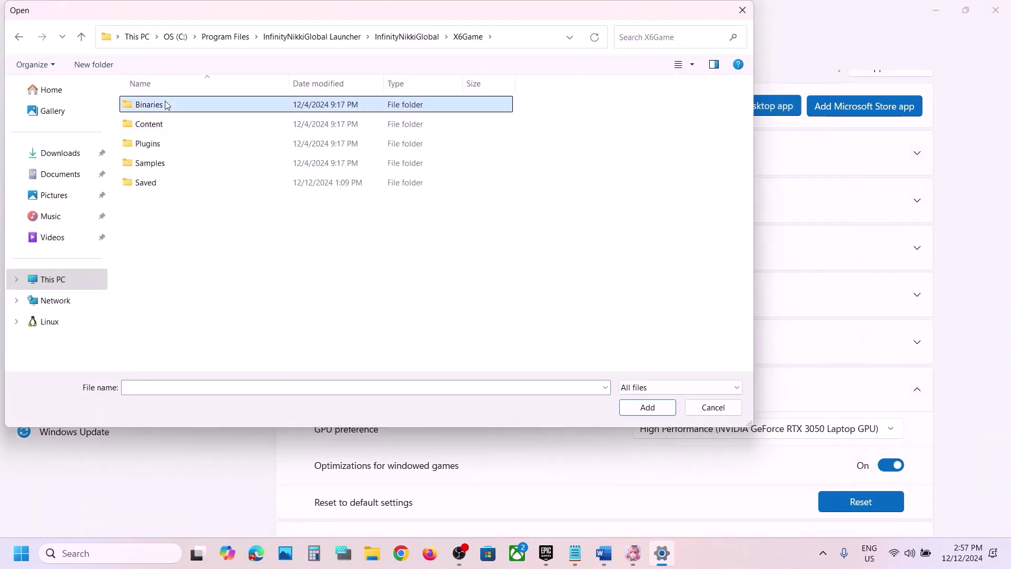
double_click(164, 105)
double_click(165, 104)
click(227, 222)
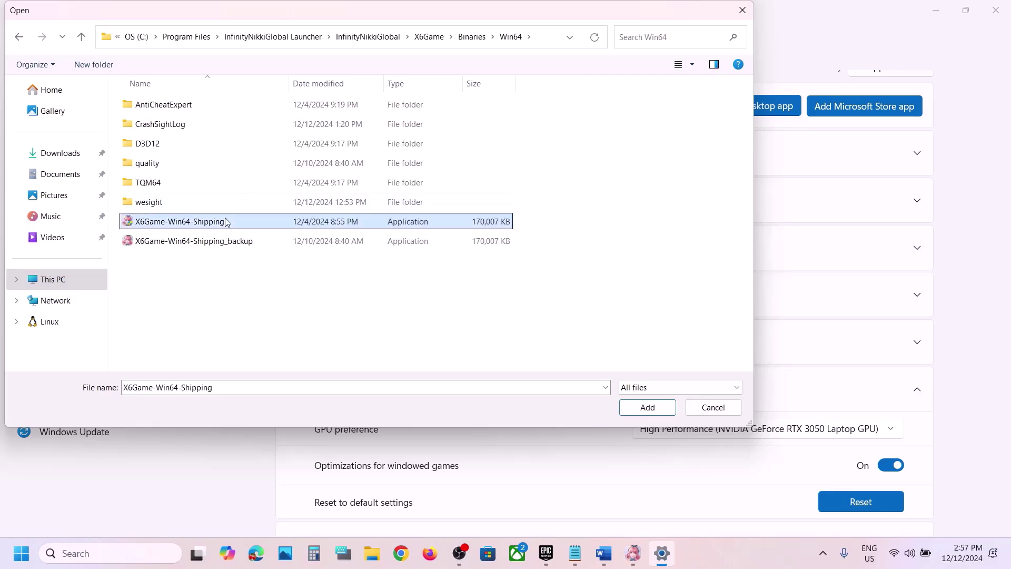
click(643, 408)
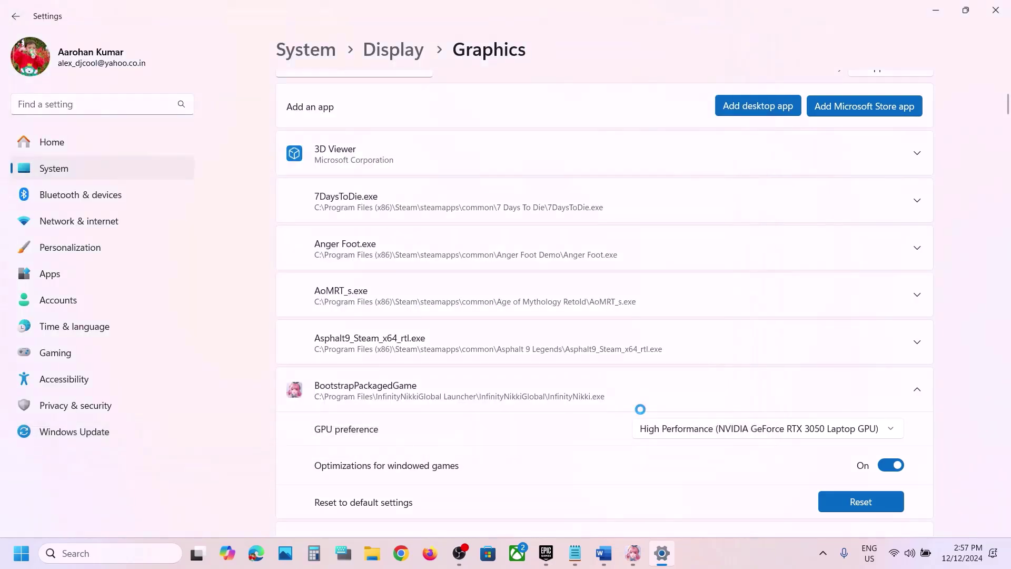
Set the GPU preference of the X6Game-Win64-Shipping.exe entry to High Performance (NVIDIA GeForce RTX 3050 Laptop GPU) and close Settings.
scroll(640, 409, down, 15)
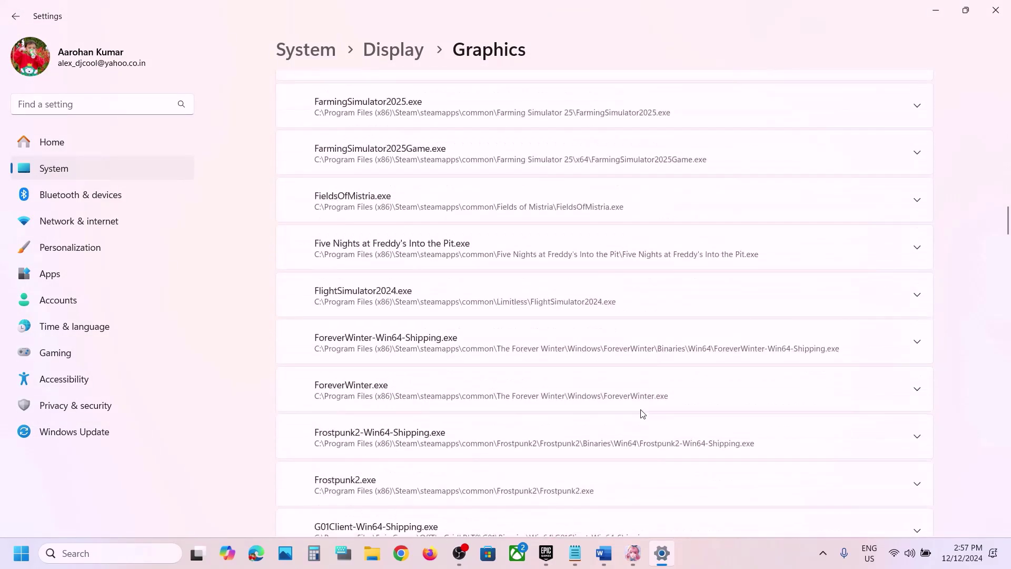
scroll(642, 414, down, 20)
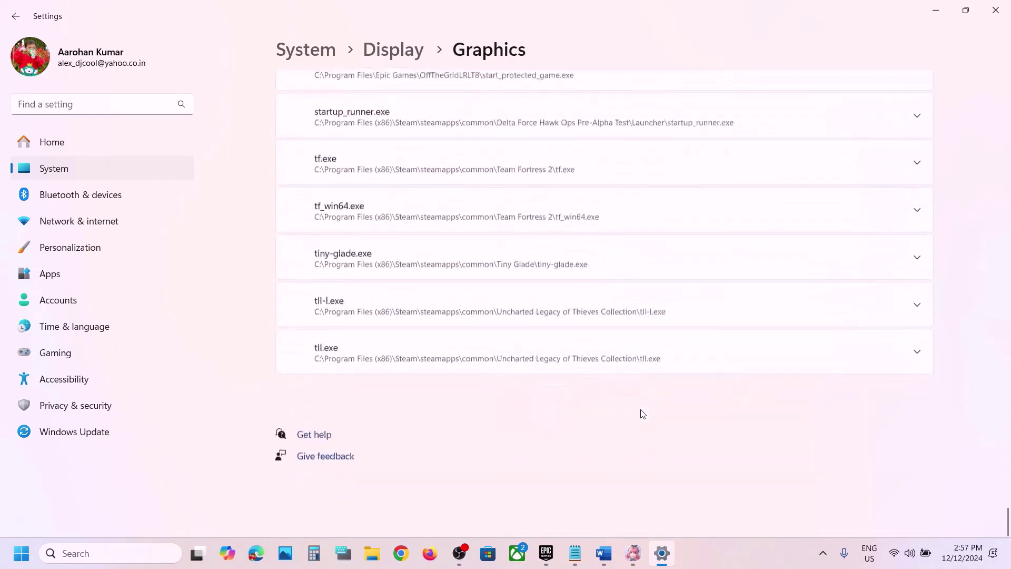
scroll(642, 414, up, 10)
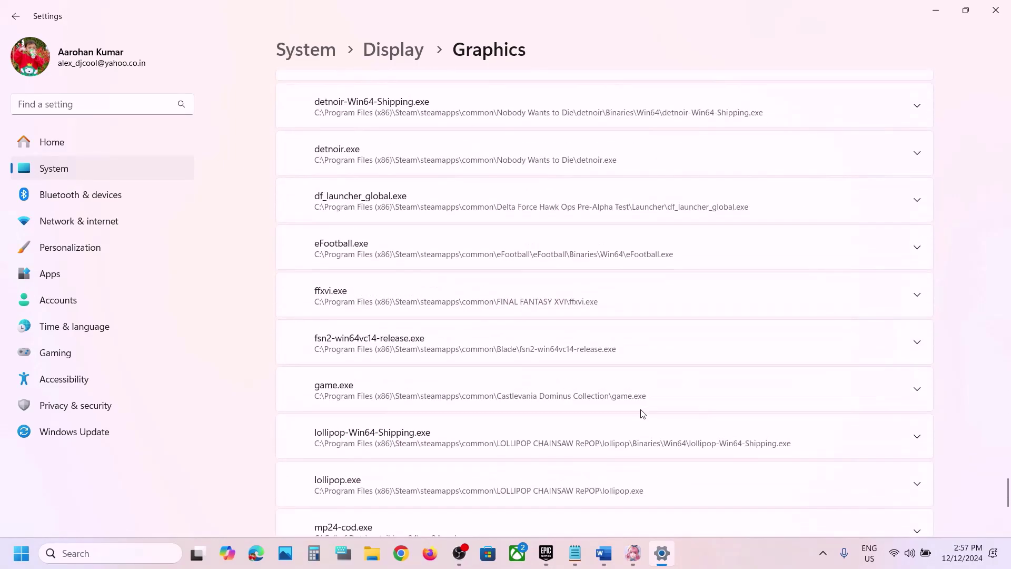
scroll(641, 411, up, 4)
scroll(642, 411, down, 9)
scroll(641, 412, up, 5)
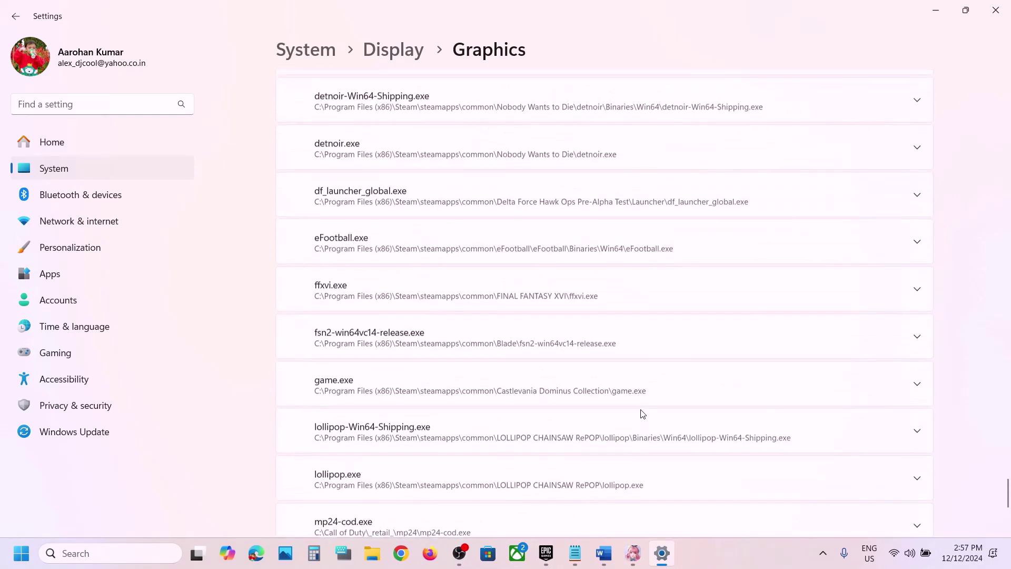
scroll(642, 414, up, 20)
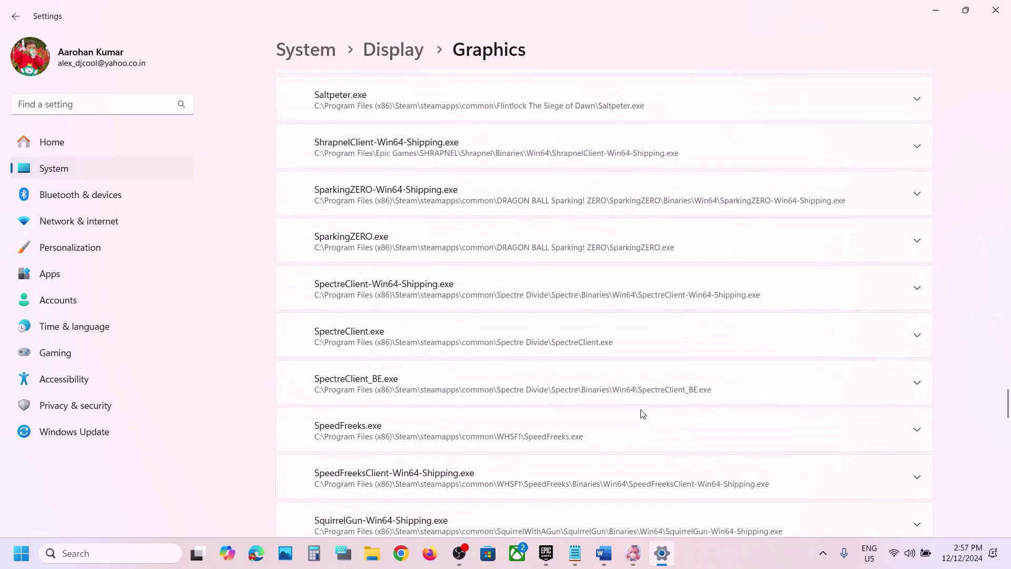
scroll(642, 414, up, 20)
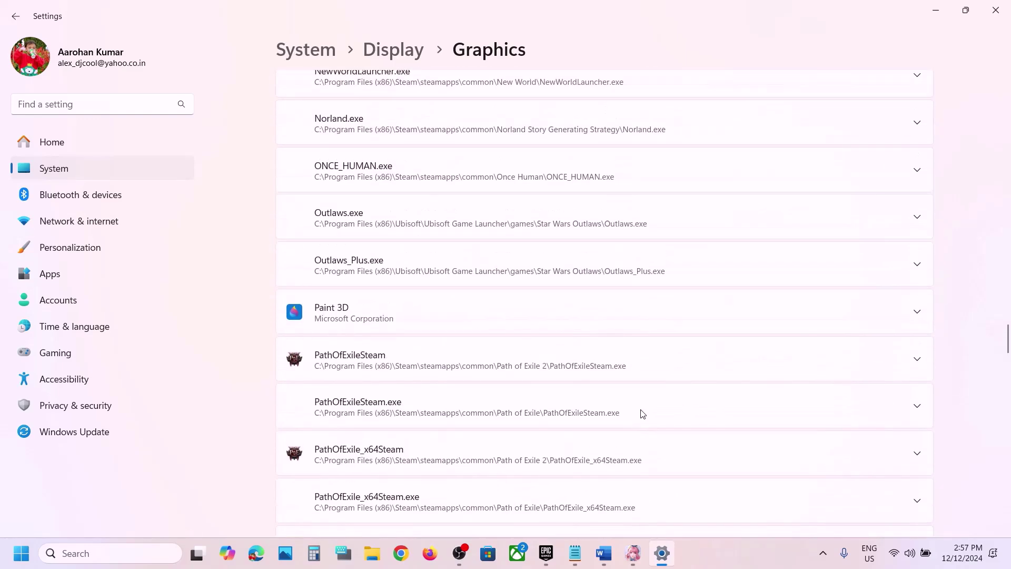
scroll(642, 414, up, 20)
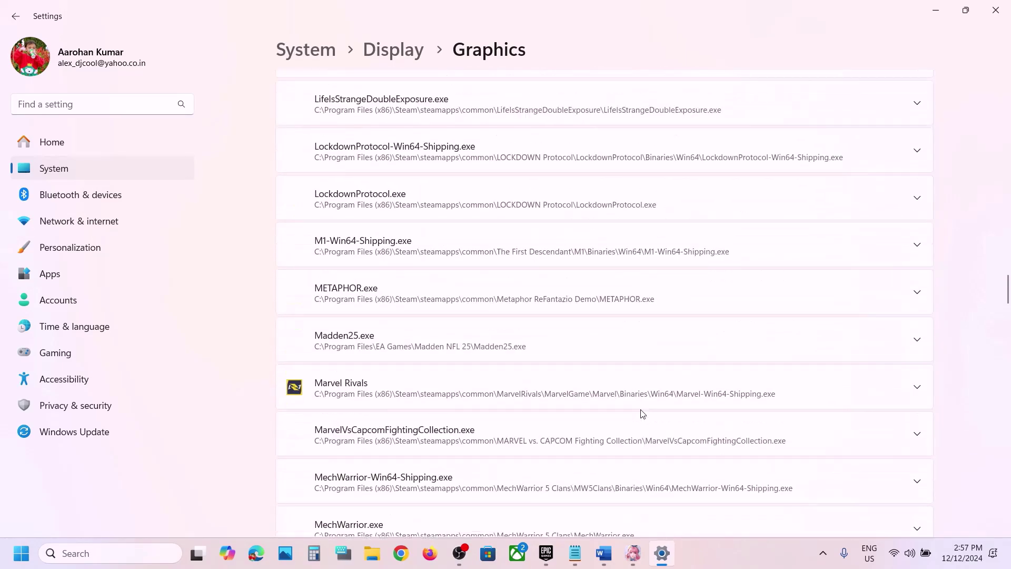
scroll(642, 414, up, 7)
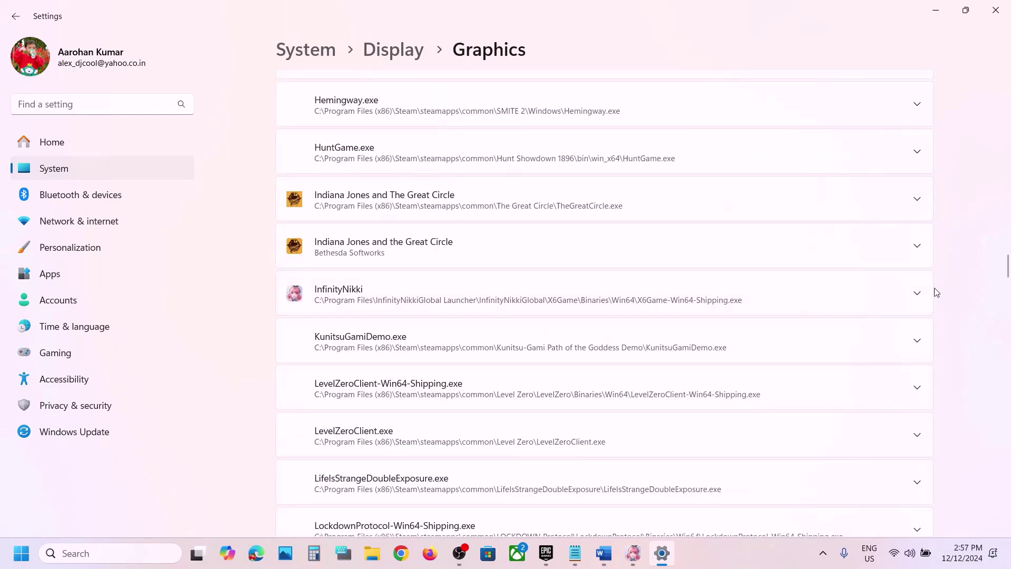
click(919, 294)
click(856, 363)
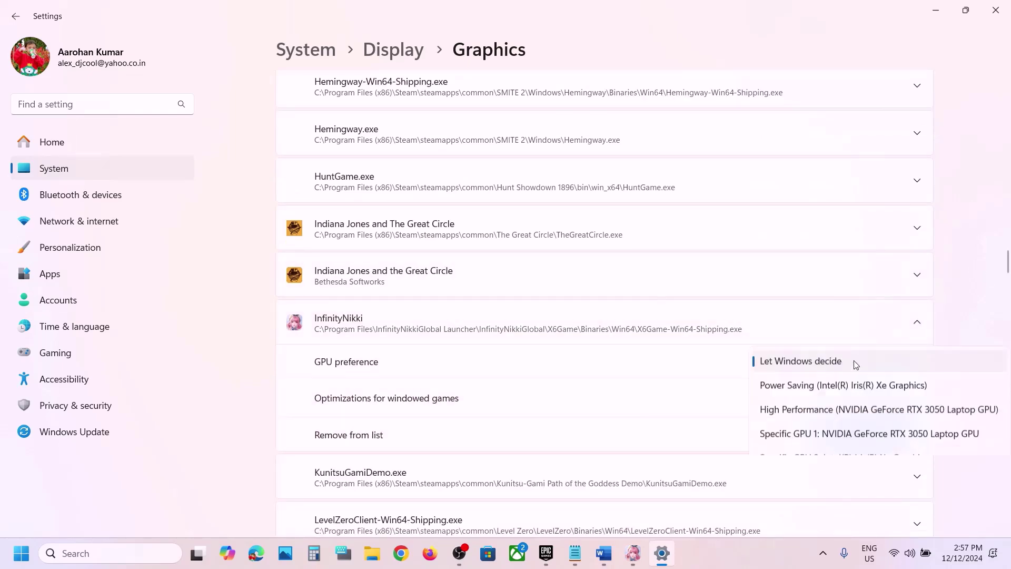
click(832, 413)
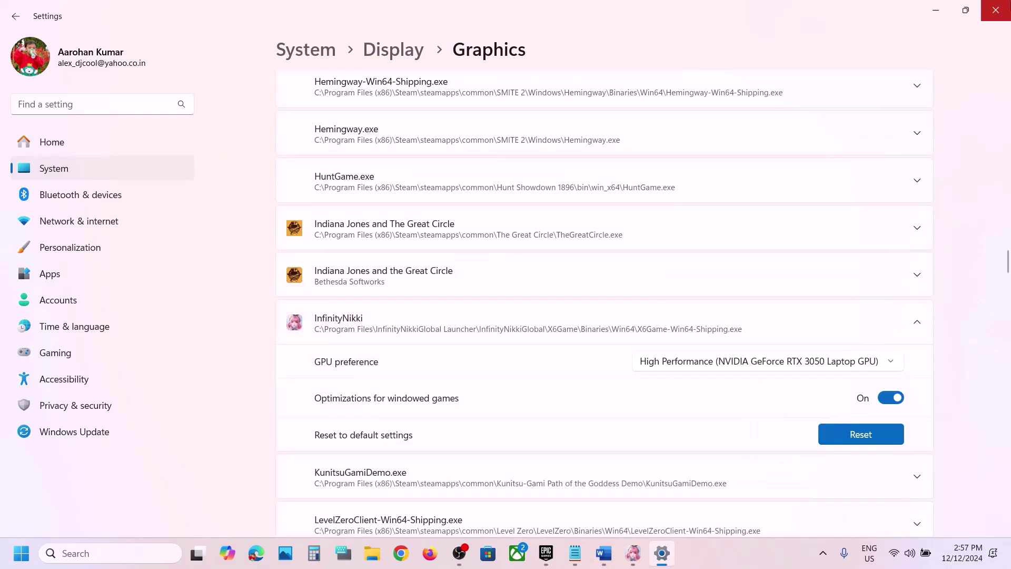
click(995, 10)
Highlight the Step 10 "Roll back graphics driver" heading in the Word document and copy the NVIDIA download link from Step 8.
scroll(510, 353, down, 3)
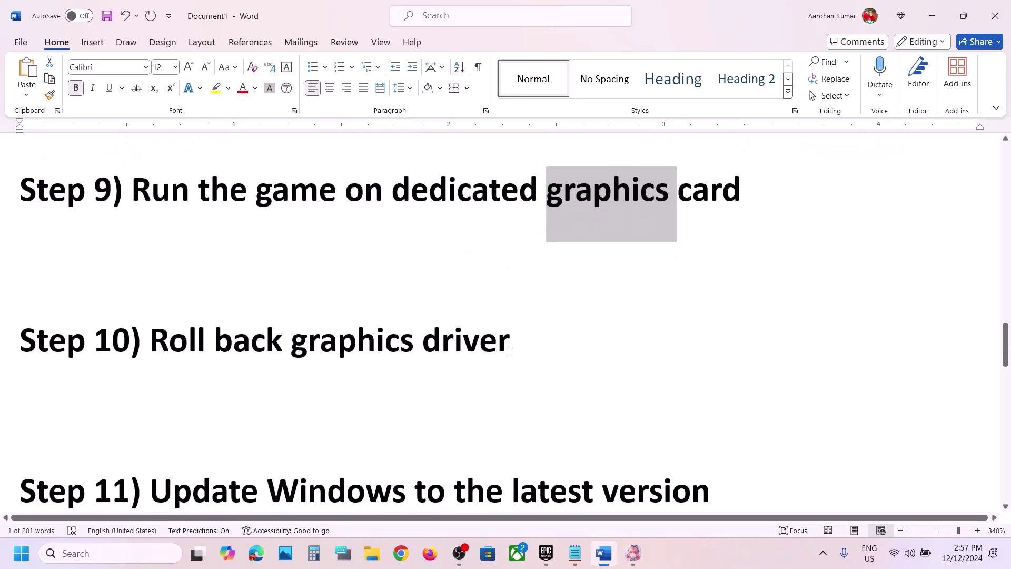
drag(223, 350, 510, 350)
scroll(490, 335, up, 5)
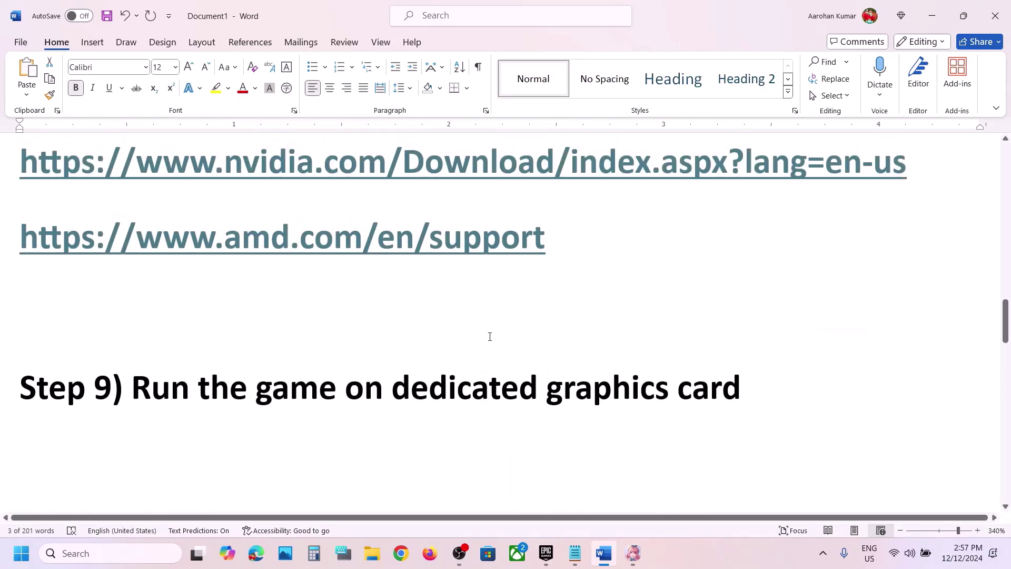
drag(910, 244, 101, 230)
key(ctrl+c)
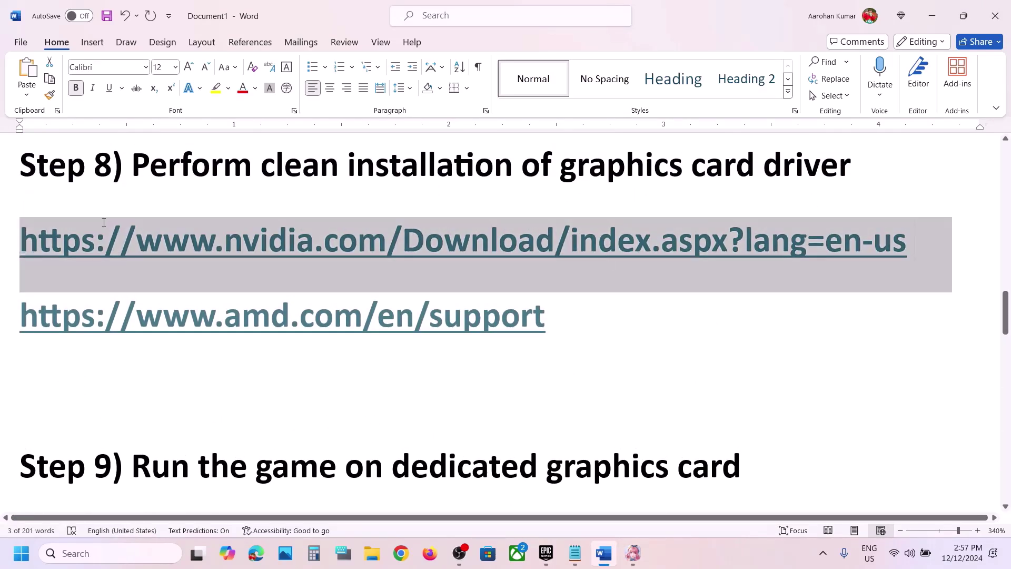
Open the copied NVIDIA link in Chrome and search for the GeForce RTX 3050 Laptop GPU driver for Windows 11 in English (US).
click(400, 553)
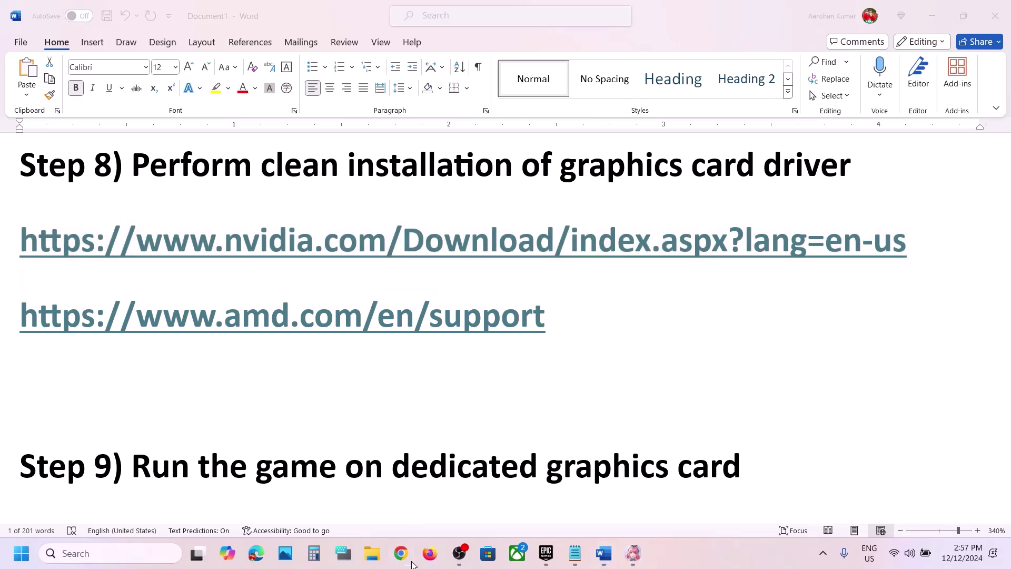
key(ctrl+v)
key(Return)
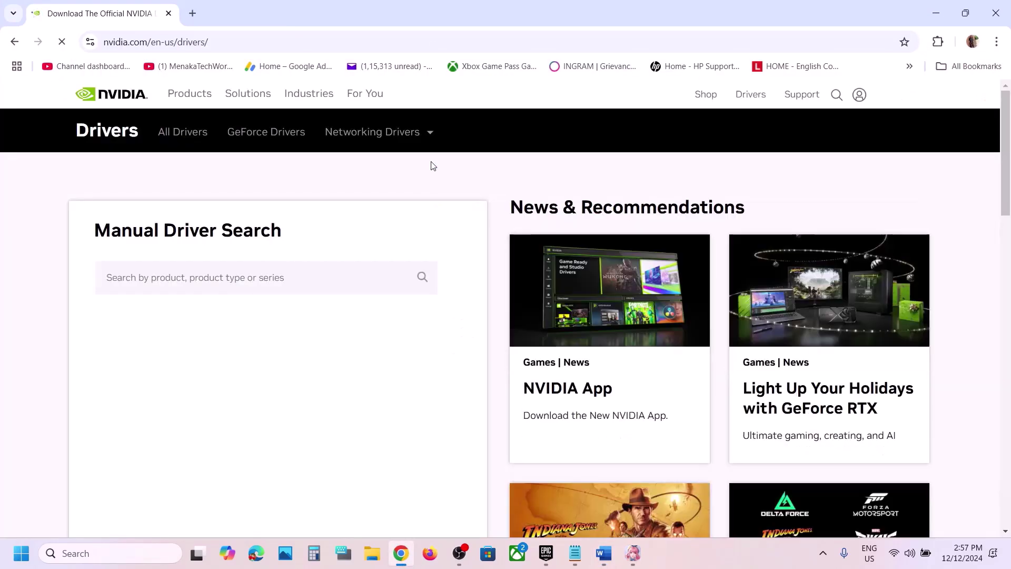
scroll(283, 253, down, 3)
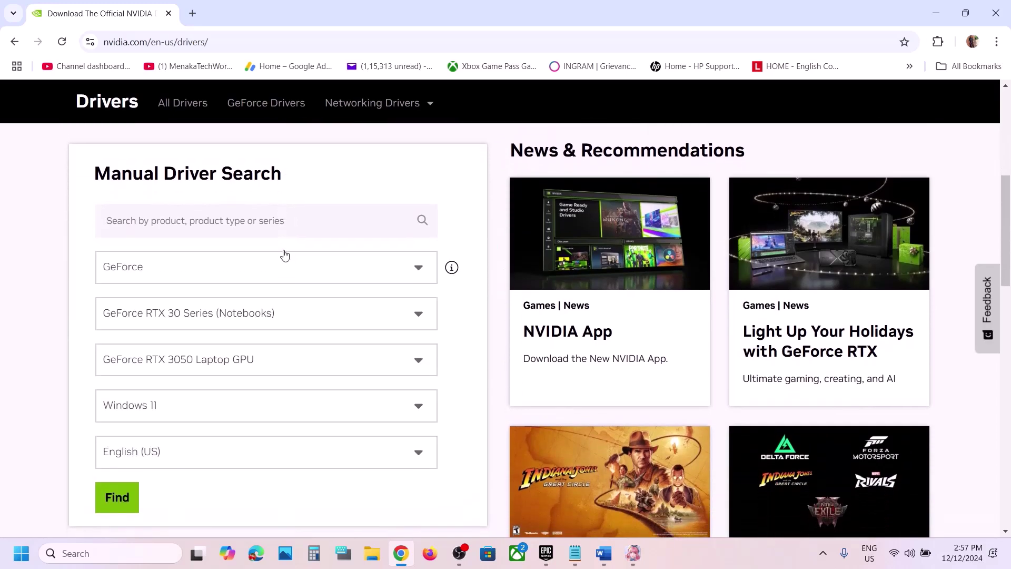
scroll(215, 352, down, 1)
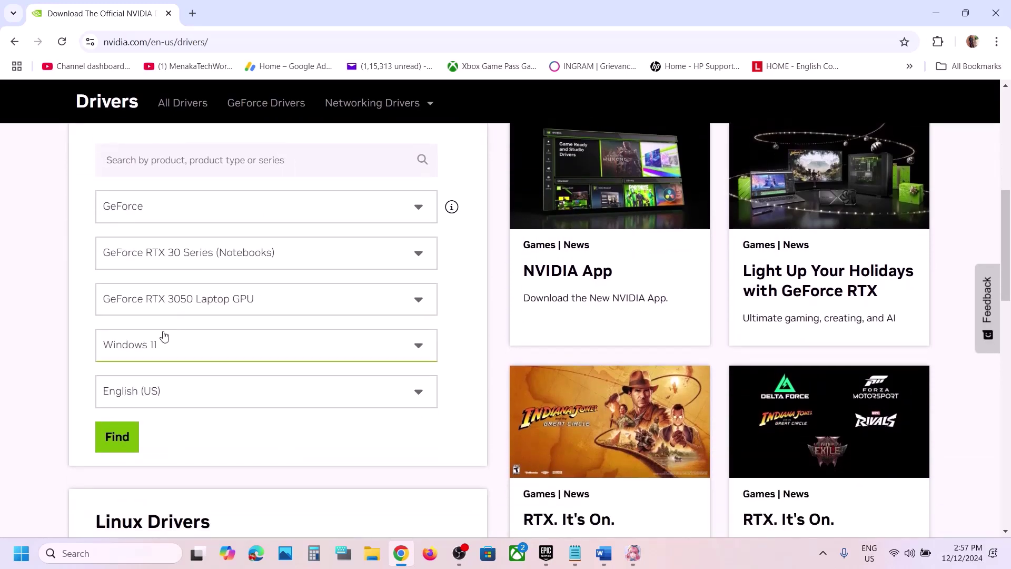
click(127, 448)
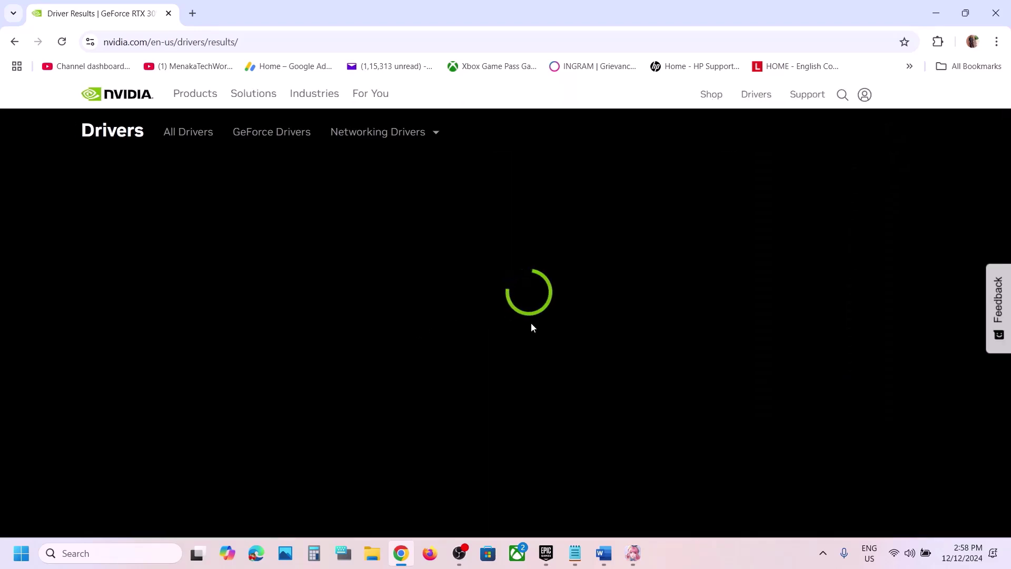
Expand the additional driver versions in the NVIDIA results and compare the older releases with the latest ones.
scroll(532, 327, down, 7)
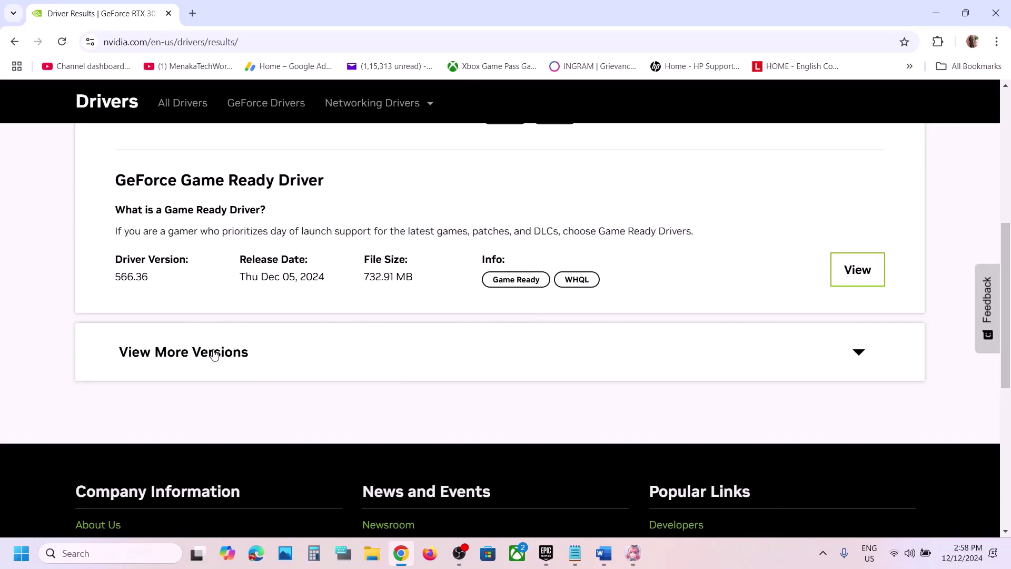
click(214, 355)
scroll(295, 361, down, 5)
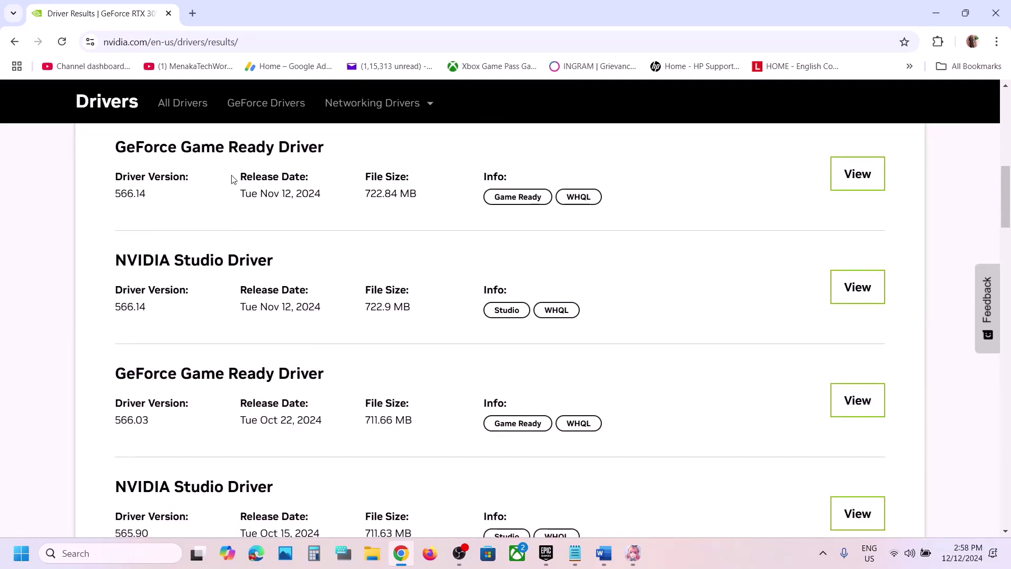
scroll(234, 179, up, 6)
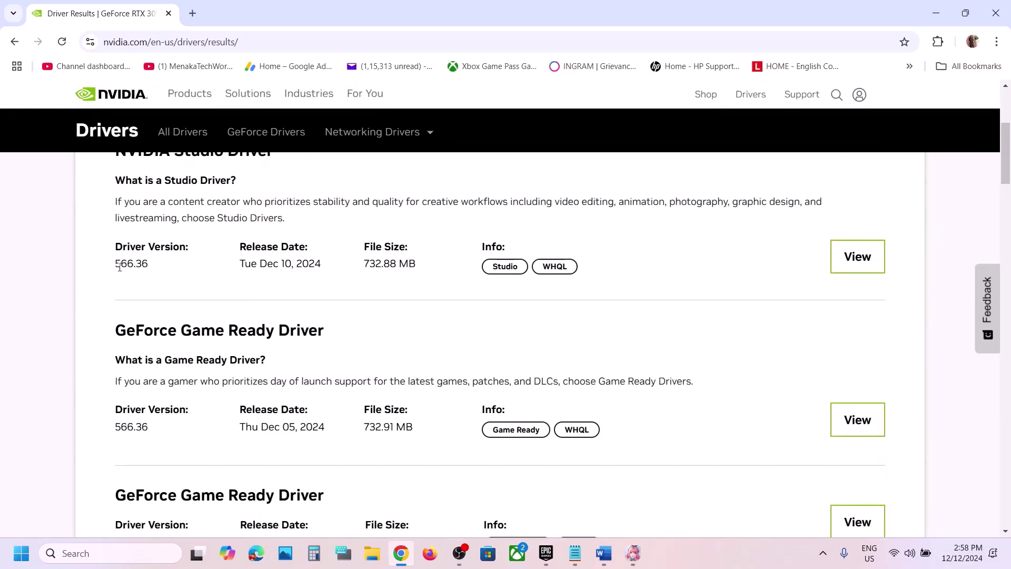
Examine the version numbers of the latest Studio and Game Ready drivers and the older 566.14 and 566.03 Game Ready releases.
double_click(120, 268)
scroll(192, 261, down, 3)
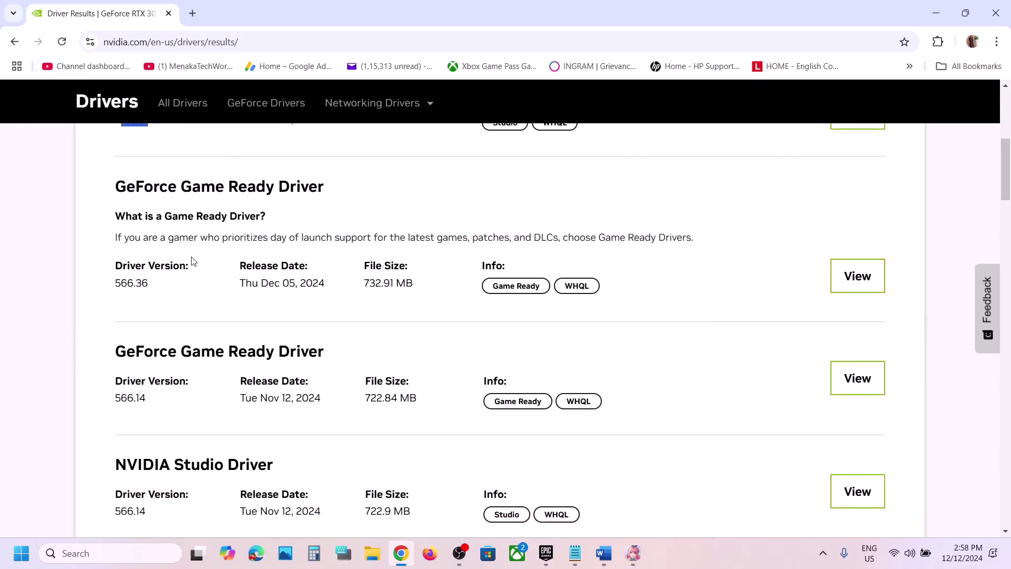
drag(115, 286, 168, 292)
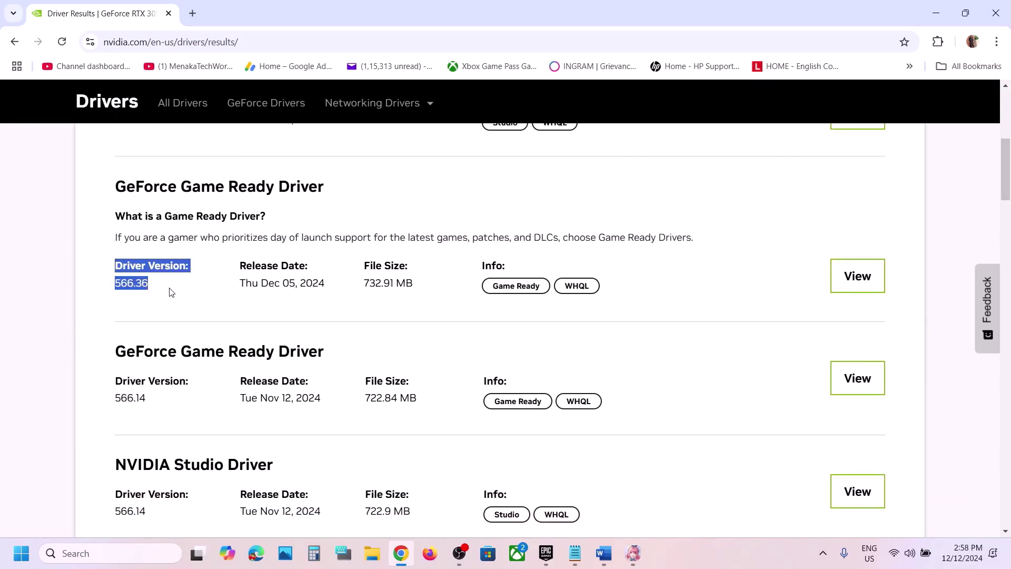
scroll(169, 293, up, 2)
scroll(176, 264, down, 1)
scroll(187, 208, up, 2)
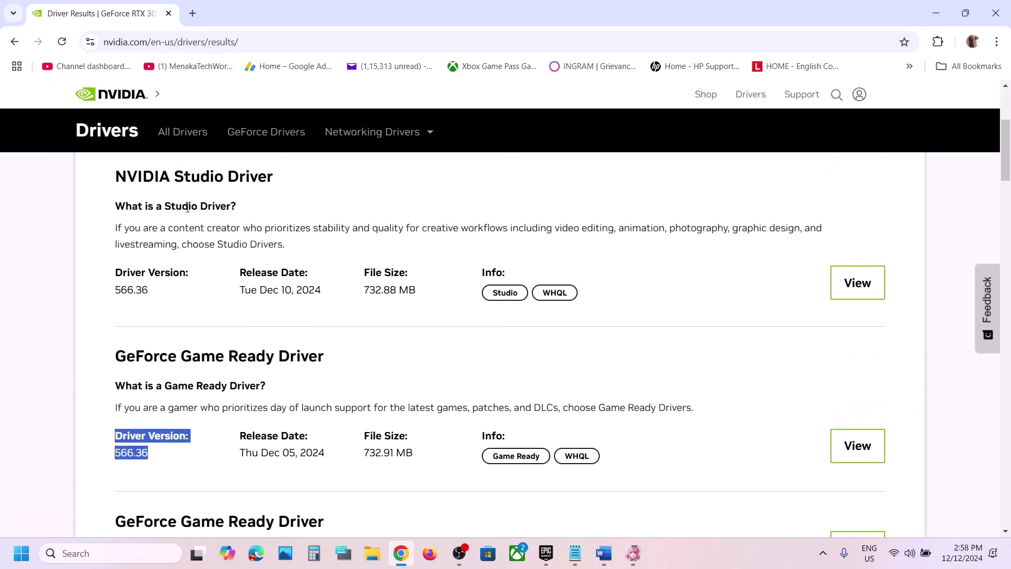
scroll(197, 354, down, 2)
double_click(139, 343)
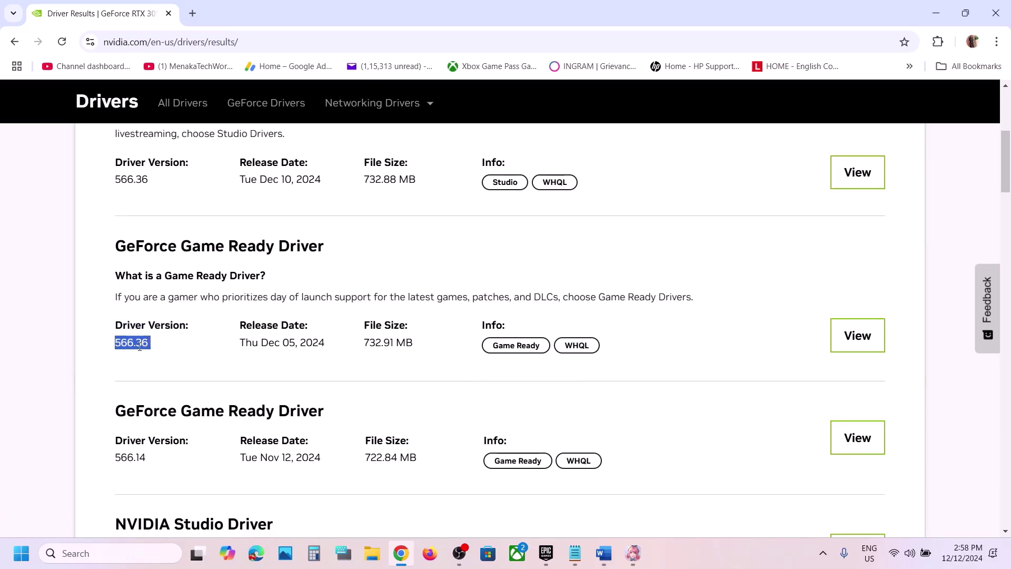
scroll(139, 343, down, 2)
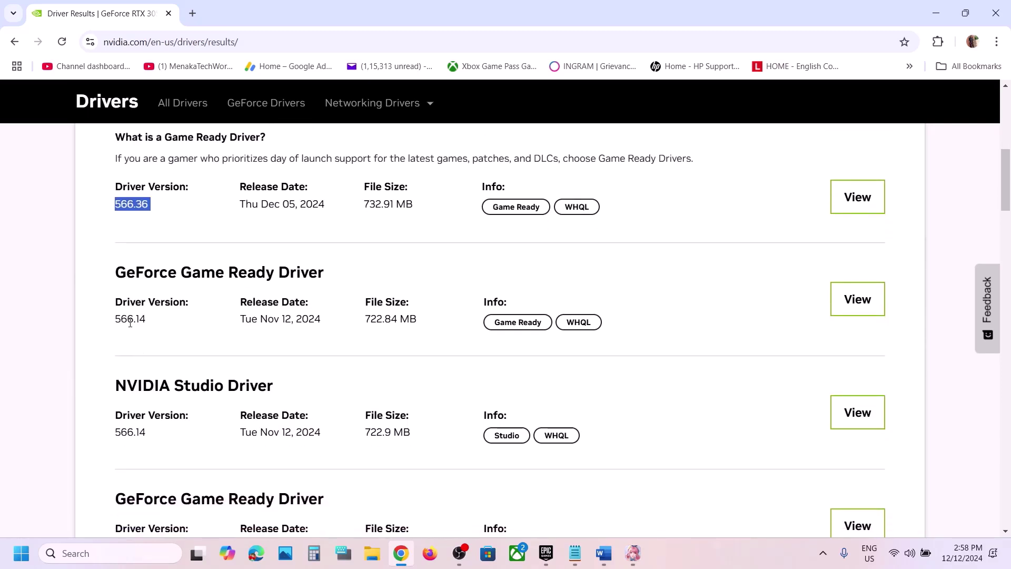
double_click(130, 320)
scroll(157, 456, down, 1)
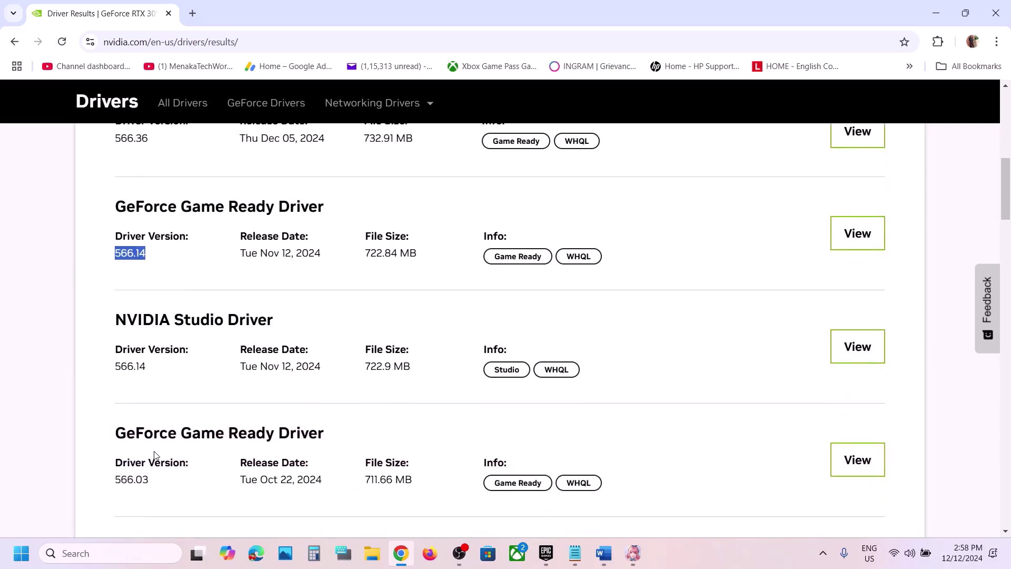
scroll(187, 448, down, 1)
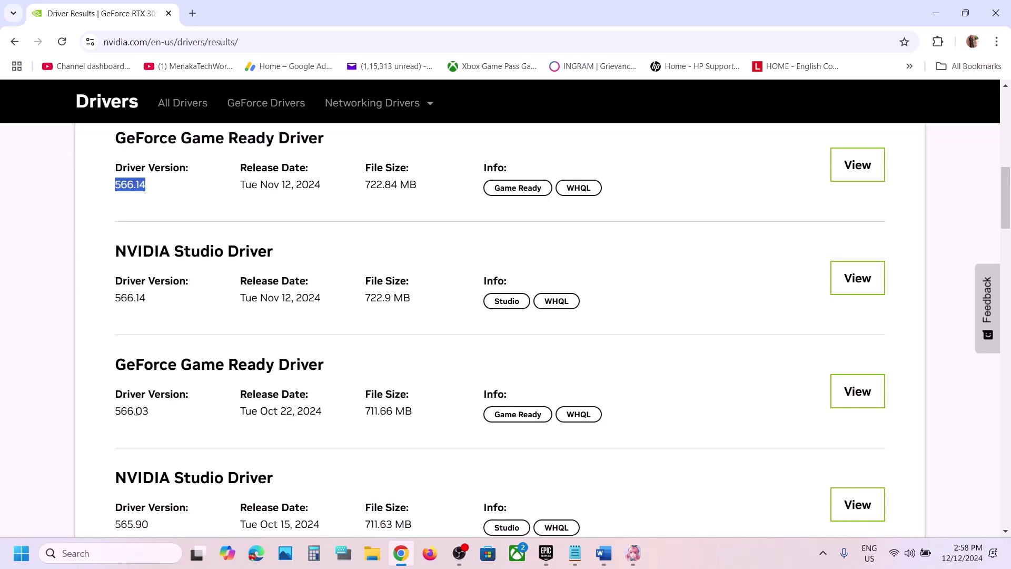
double_click(136, 412)
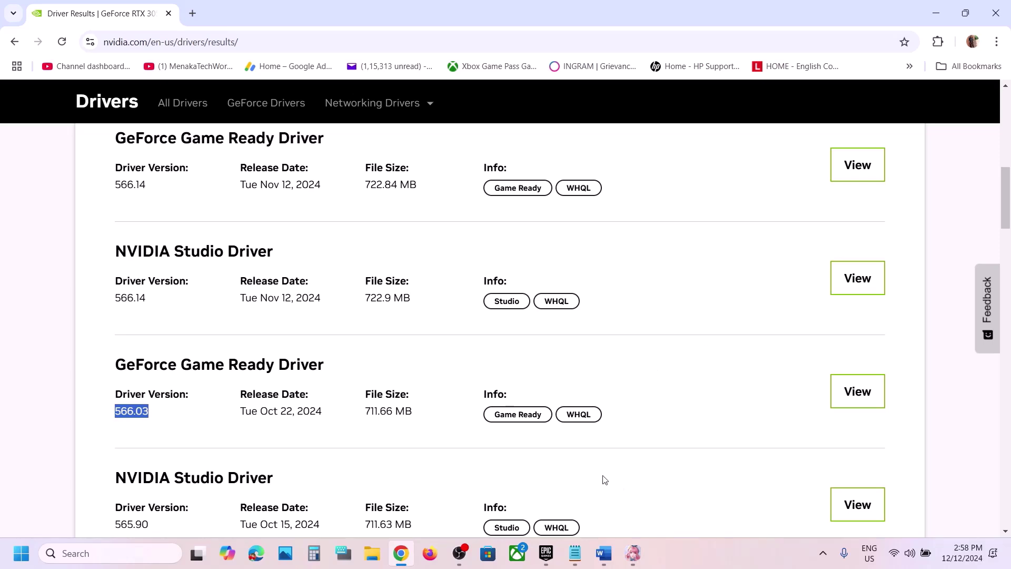
Switch to the Word document and highlight "Windows to the latest version" in the Step 11 heading.
click(603, 553)
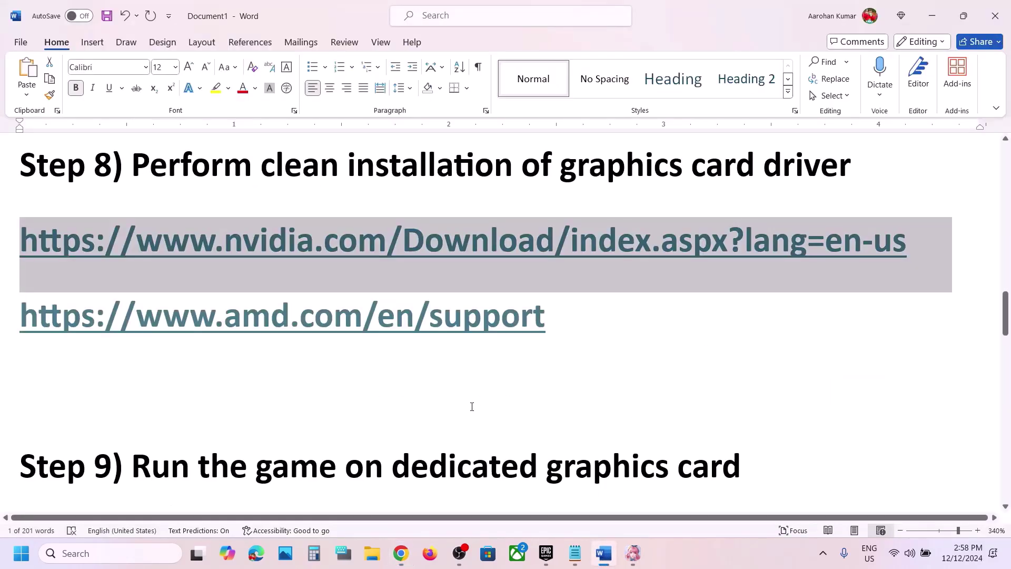
scroll(472, 406, down, 5)
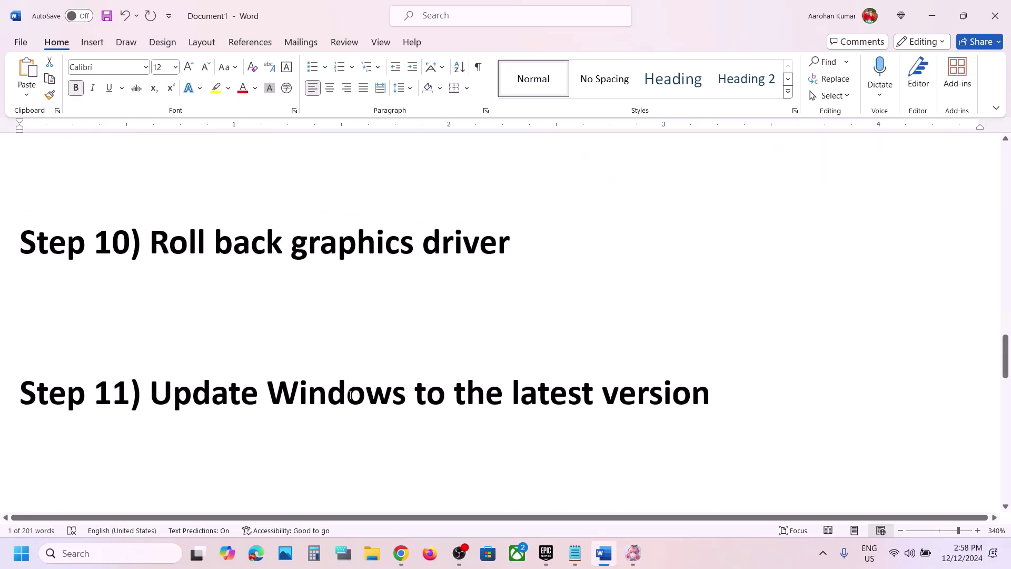
drag(351, 393, 761, 375)
Check for updates on the Windows Update page of Settings, and show the computer's restart option without restarting.
key(super+i)
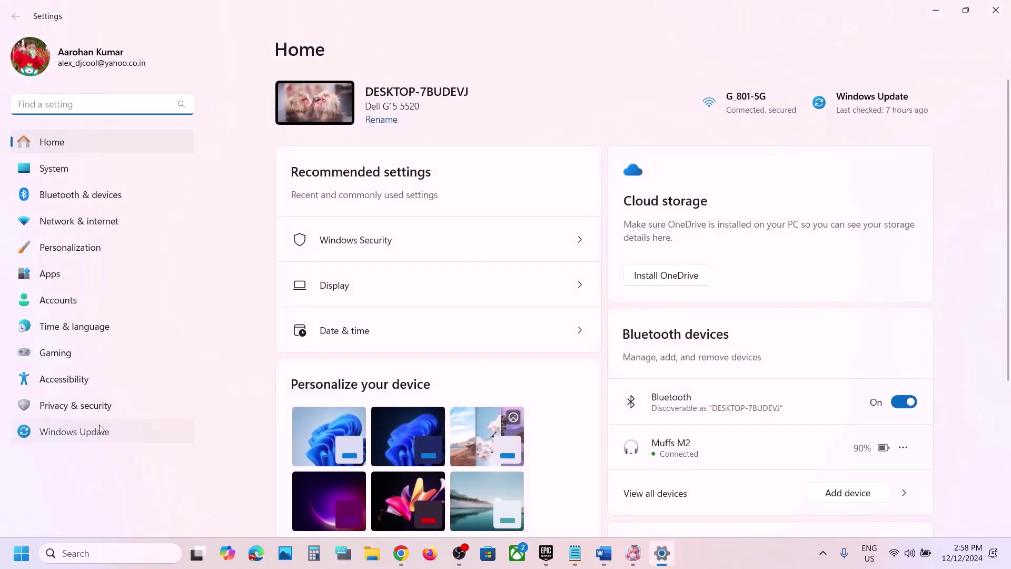
click(100, 429)
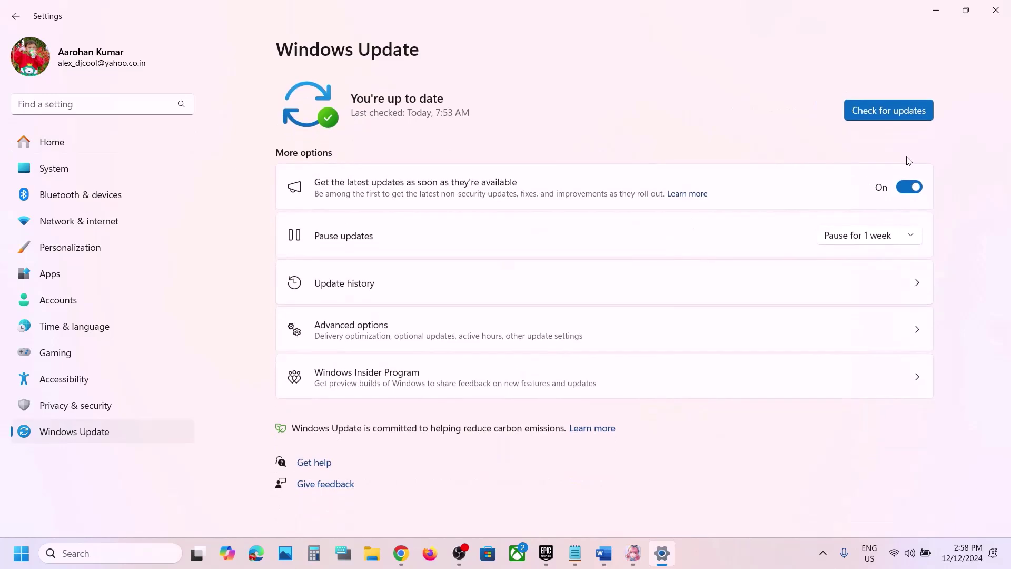
click(878, 117)
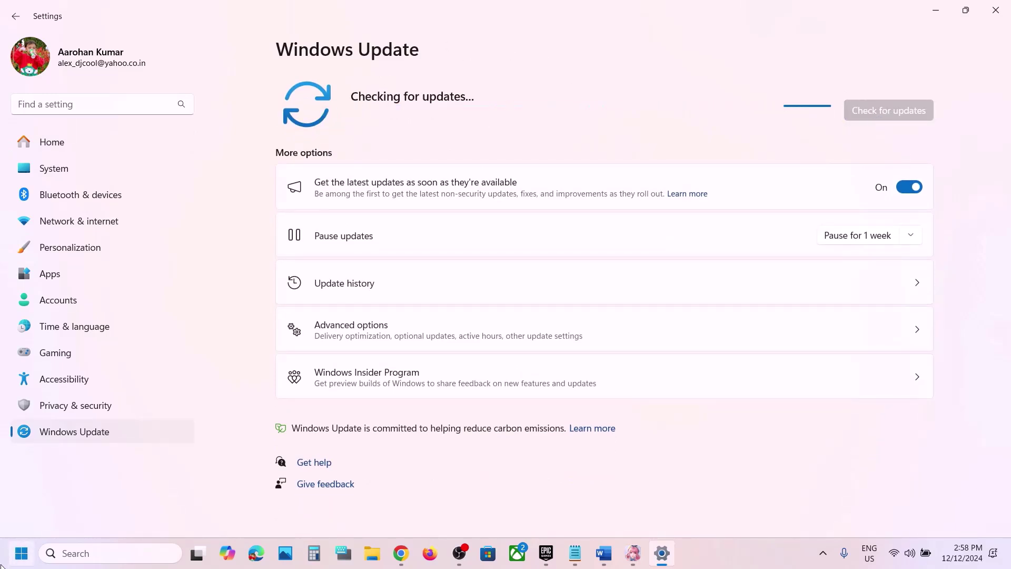
click(21, 553)
click(383, 508)
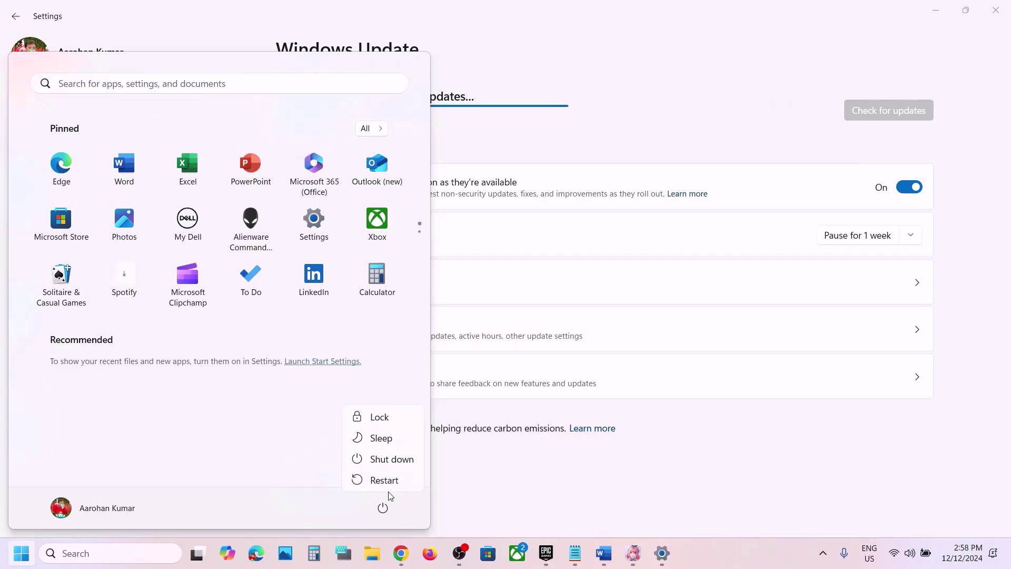
click(694, 501)
click(693, 501)
Return to the Word document and move on past the Step 11 heading.
click(609, 552)
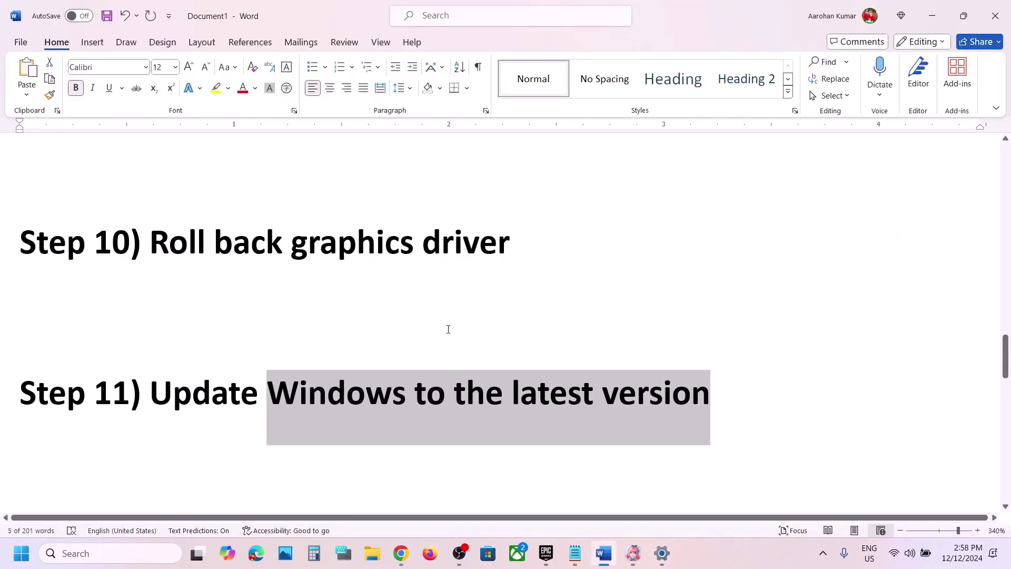
scroll(448, 330, down, 4)
scroll(448, 329, down, 2)
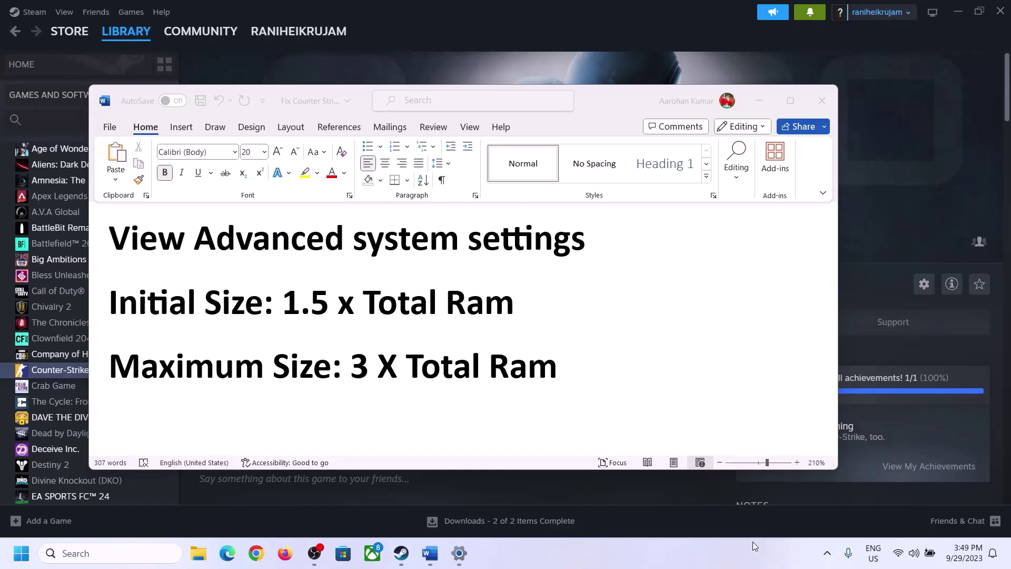
Copy "View Advanced system settings" from the Word document and use it in Windows search to open System Properties.
click(143, 241)
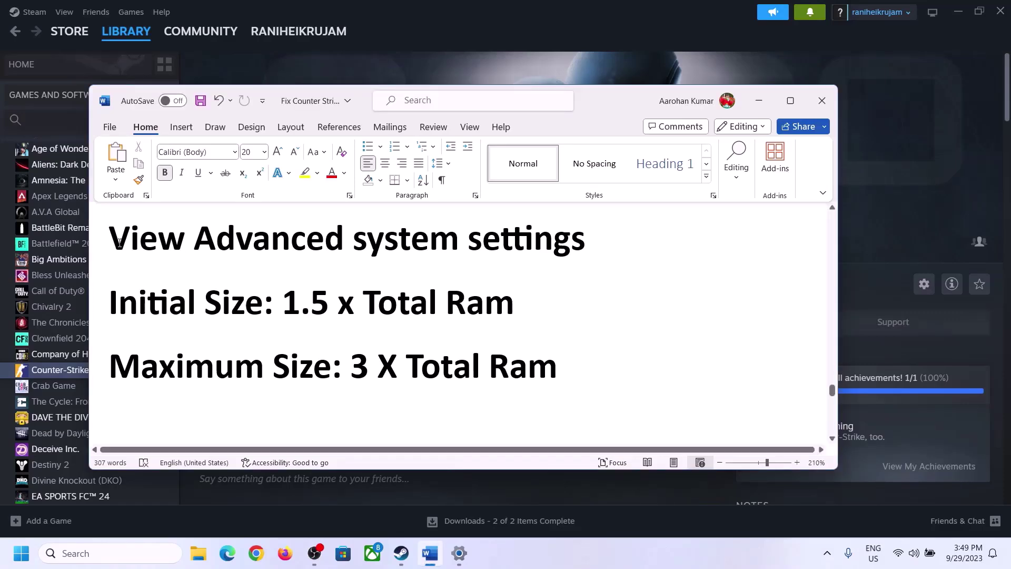
drag(119, 243, 558, 252)
key(ctrl+c)
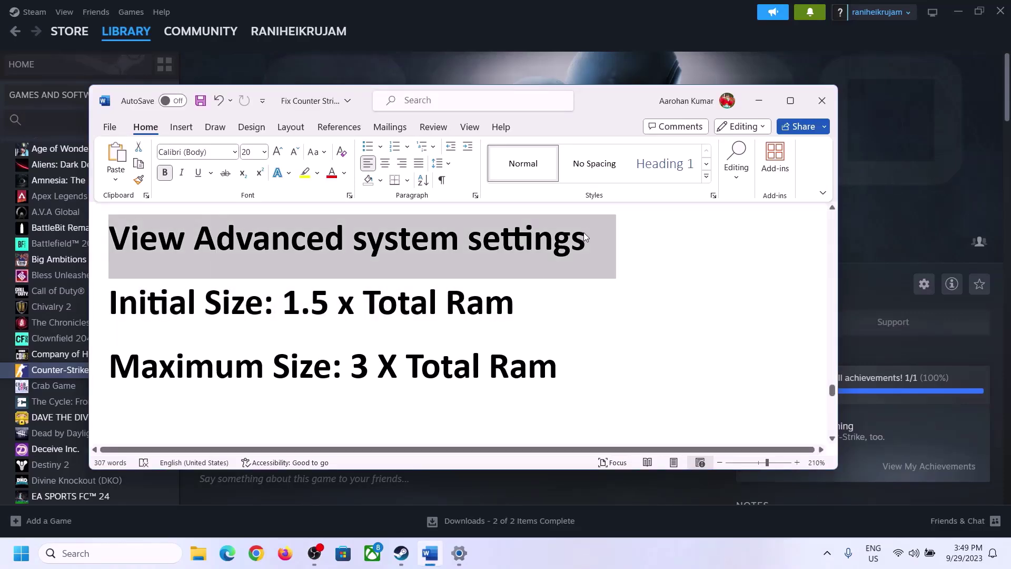
click(120, 553)
key(ctrl+v)
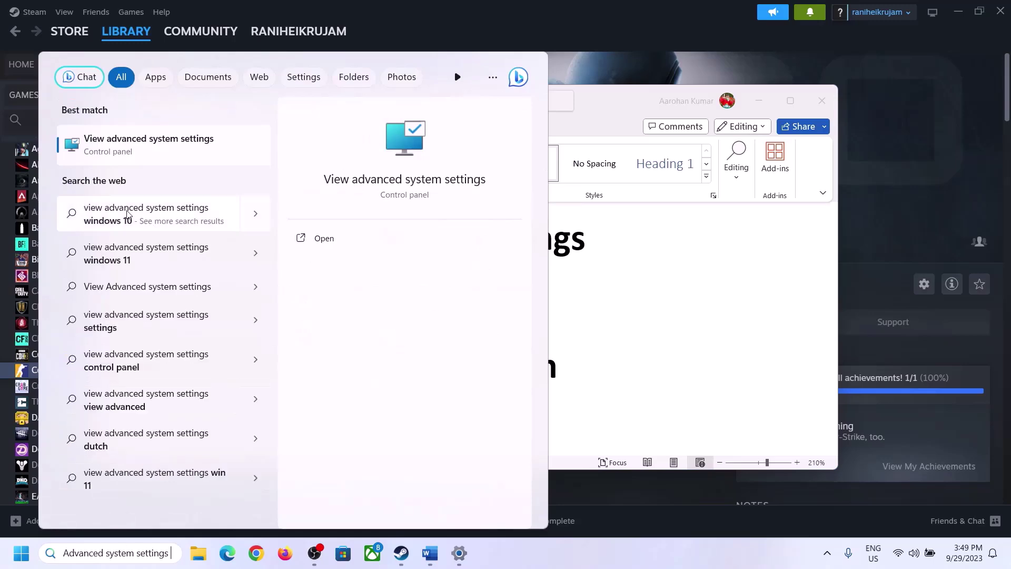
click(142, 152)
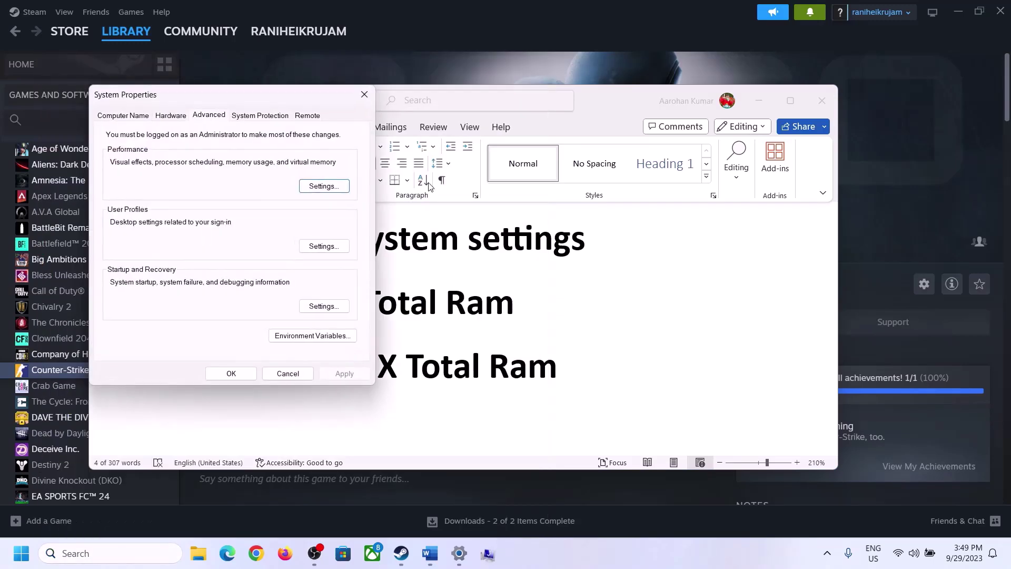
Open the Virtual Memory settings, disable automatic paging file management for all drives and choose a custom size for drive C:.
drag(210, 105, 452, 182)
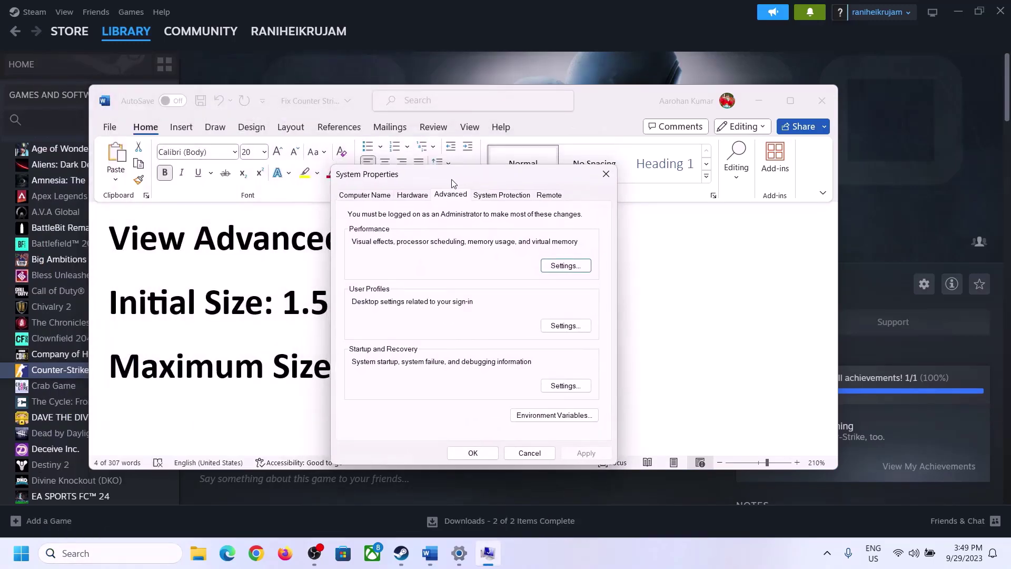
click(567, 267)
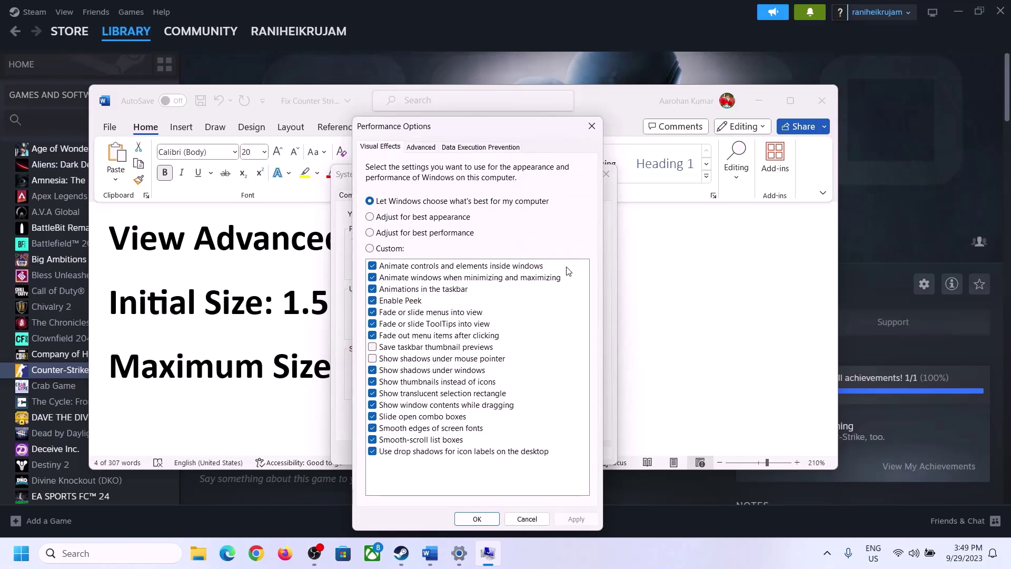
click(422, 148)
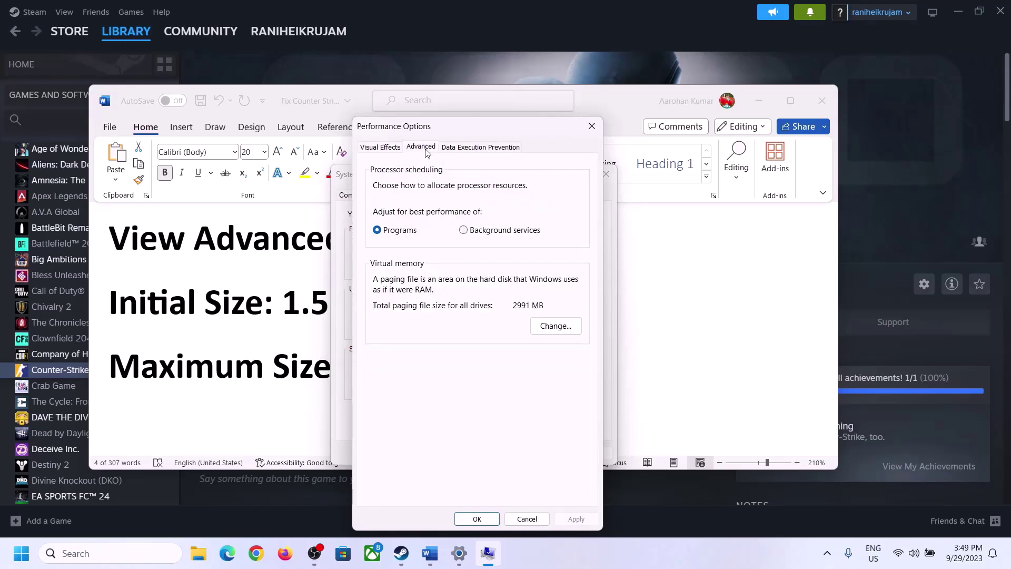
click(559, 325)
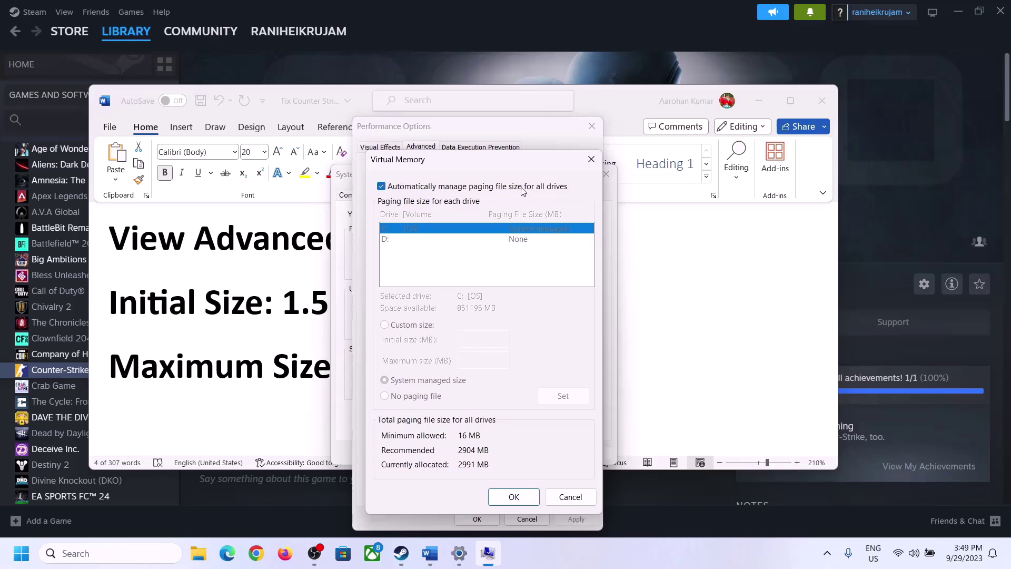
click(381, 187)
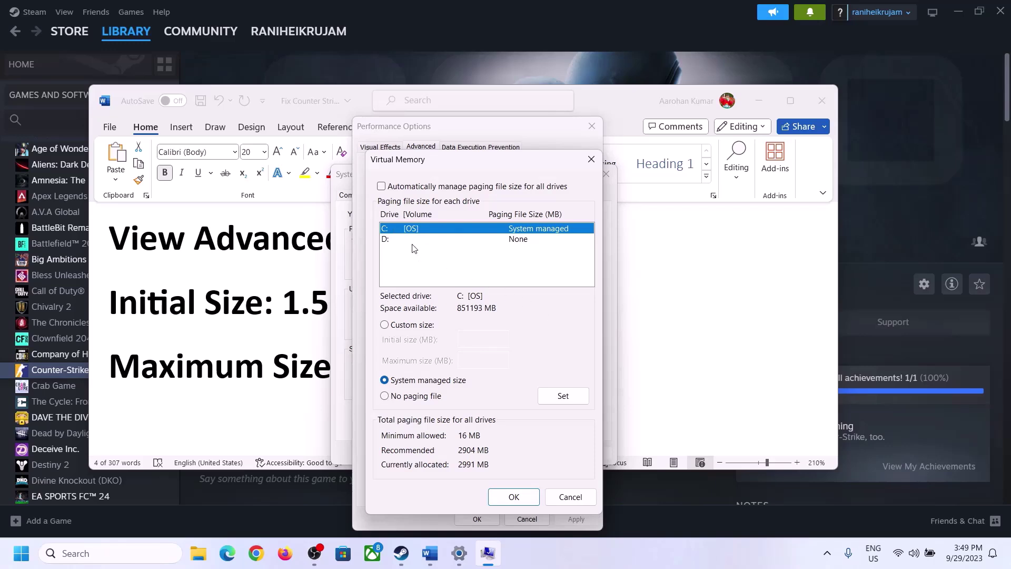
click(385, 325)
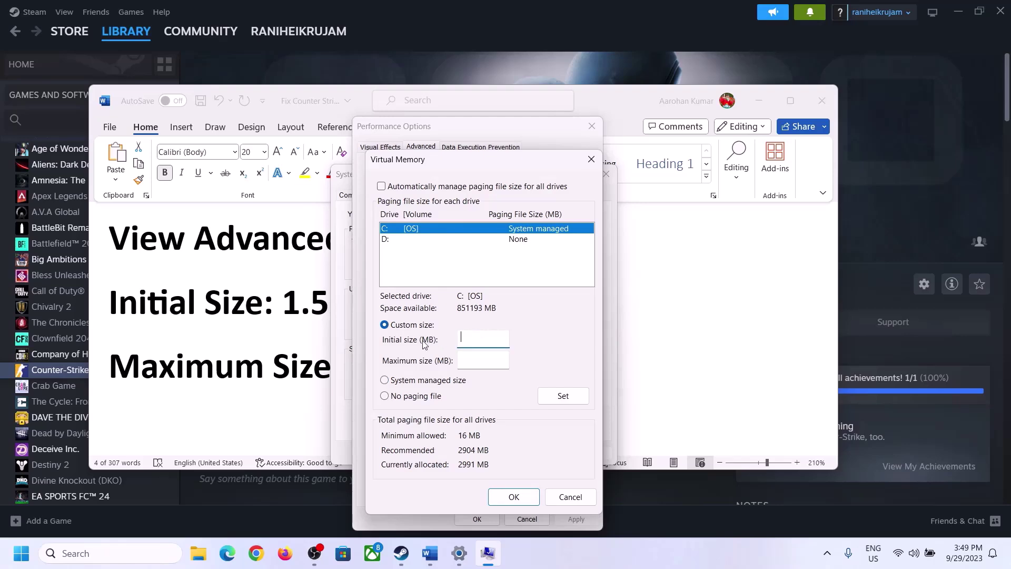
Highlight the "1.5 x Total Ram" initial size rule in Word and look up the installed RAM on the System About page.
click(274, 311)
drag(283, 304, 468, 315)
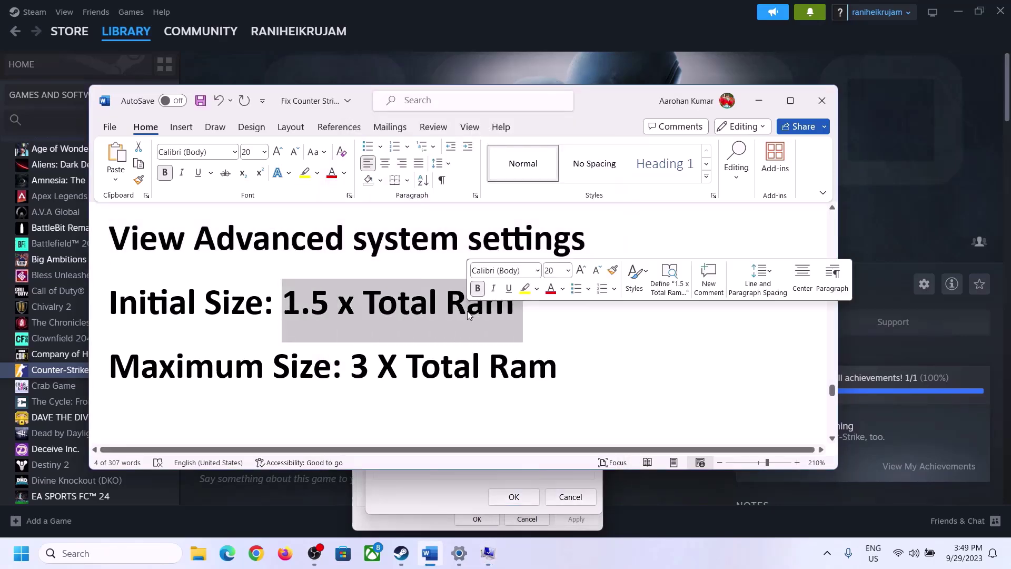
click(460, 556)
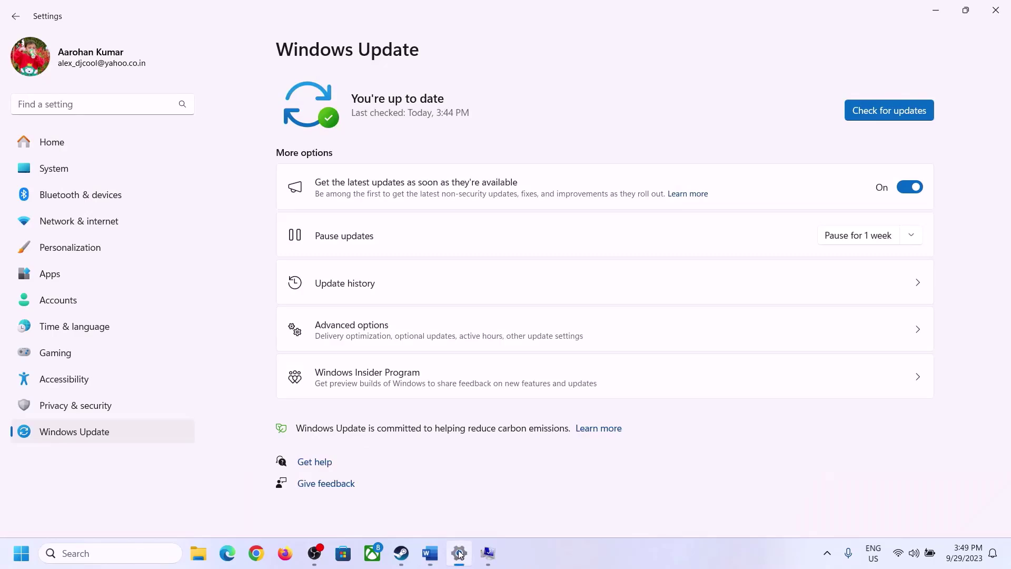
click(46, 173)
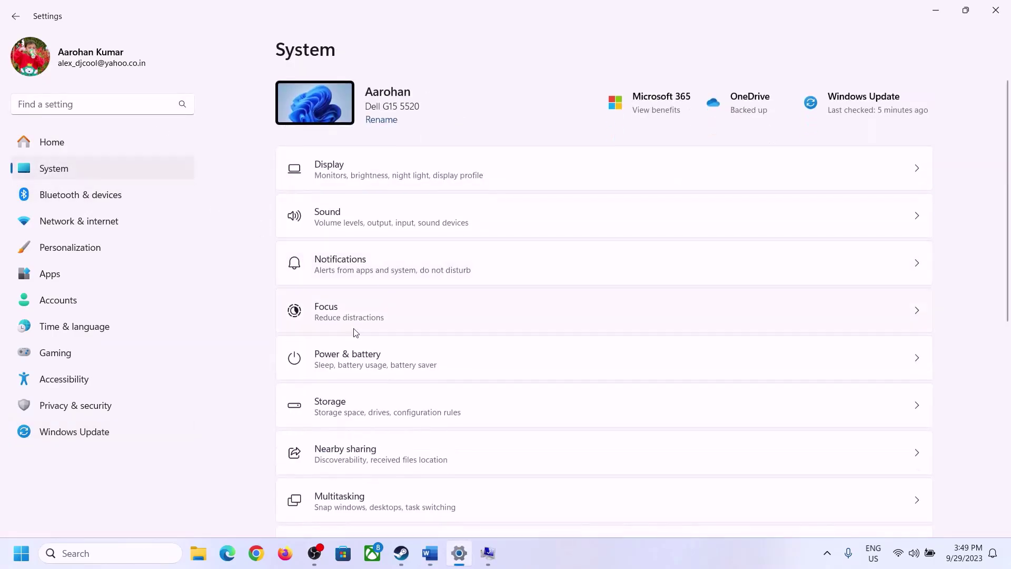
scroll(352, 411, down, 6)
click(334, 501)
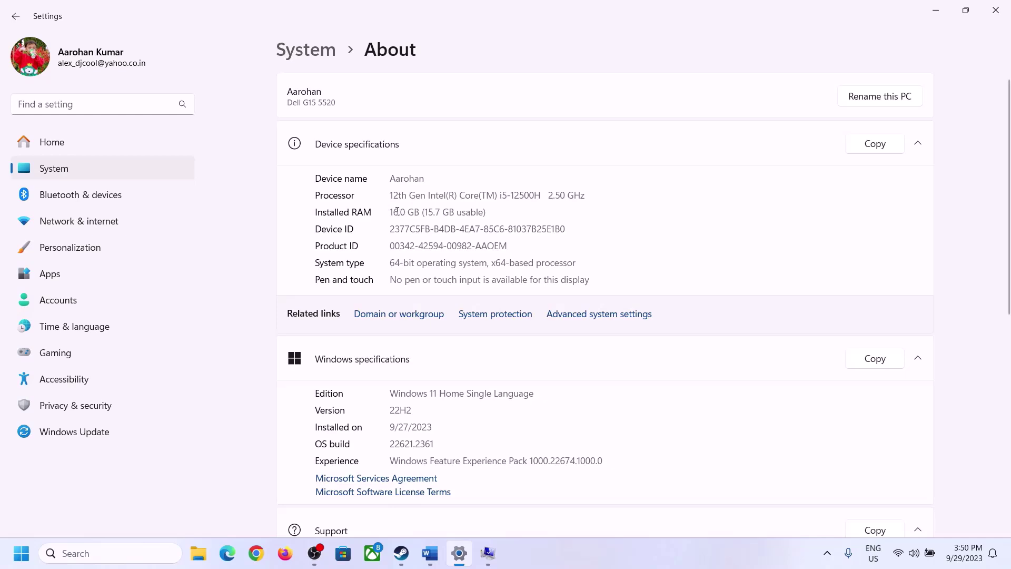
drag(398, 212, 386, 215)
click(397, 211)
drag(399, 211, 385, 211)
Bring the Virtual Memory settings back into view and launch Calculator by running calc.
click(488, 553)
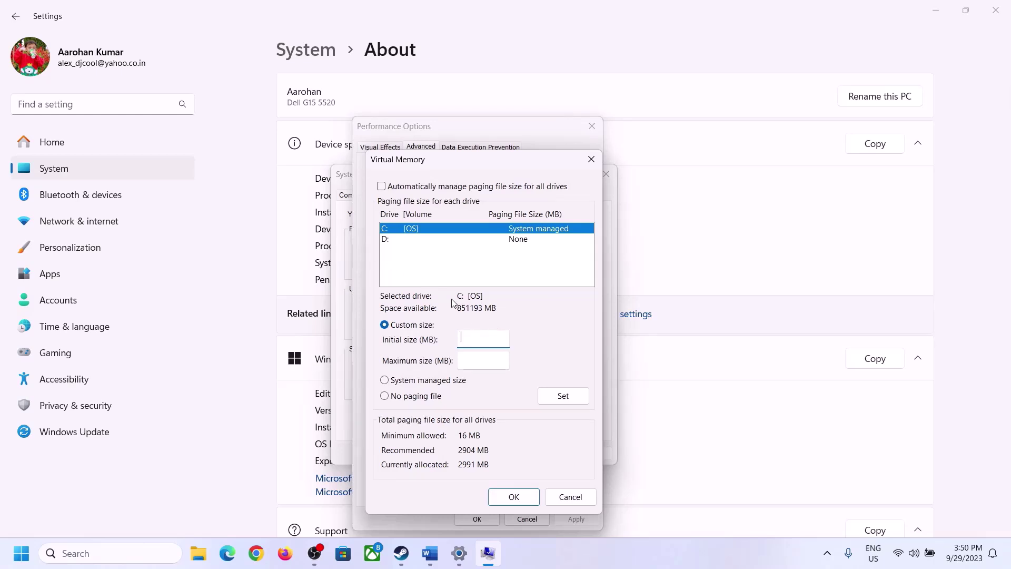
mouse_move(450, 540)
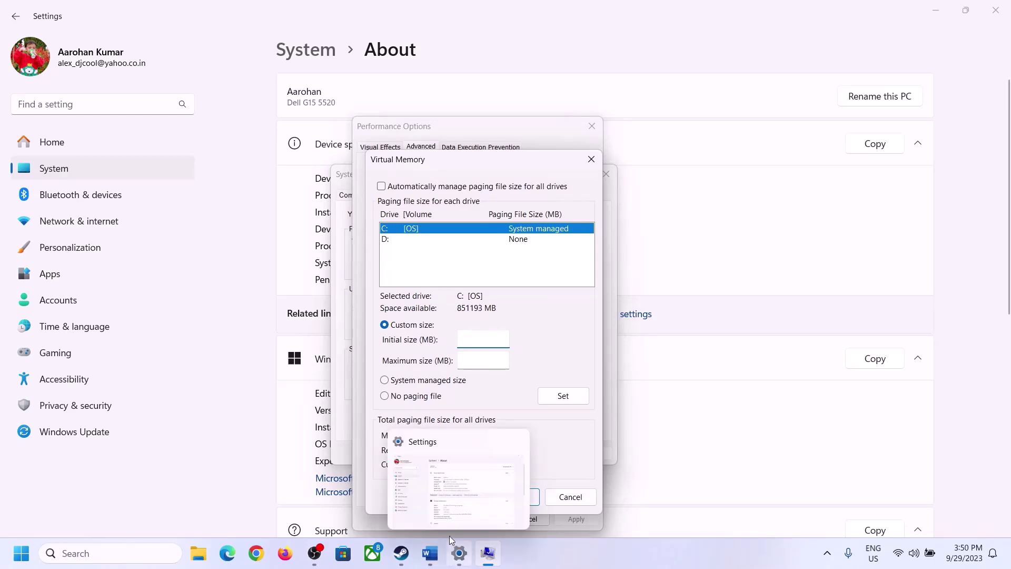
click(456, 487)
key(super+r)
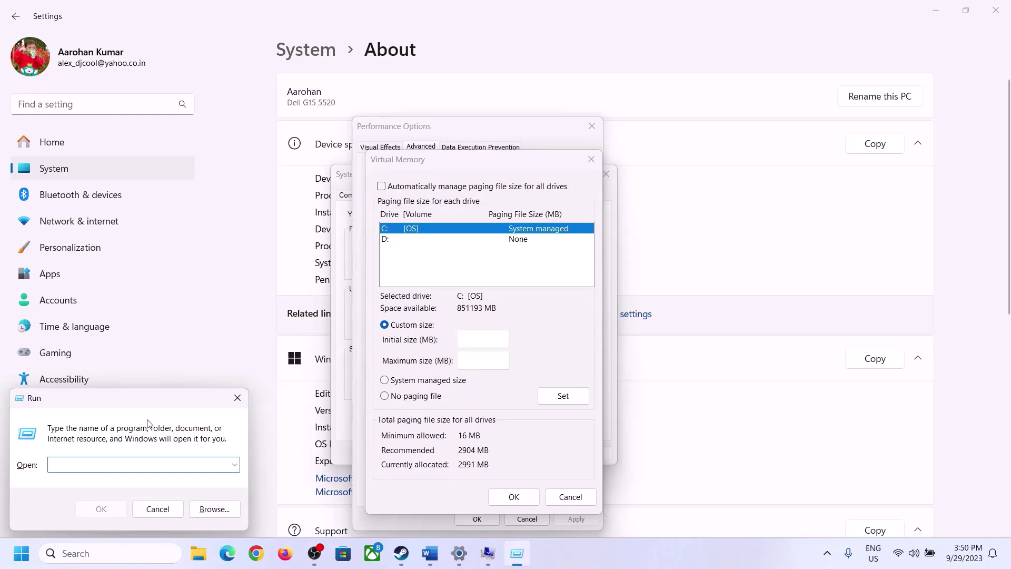
text(calc)
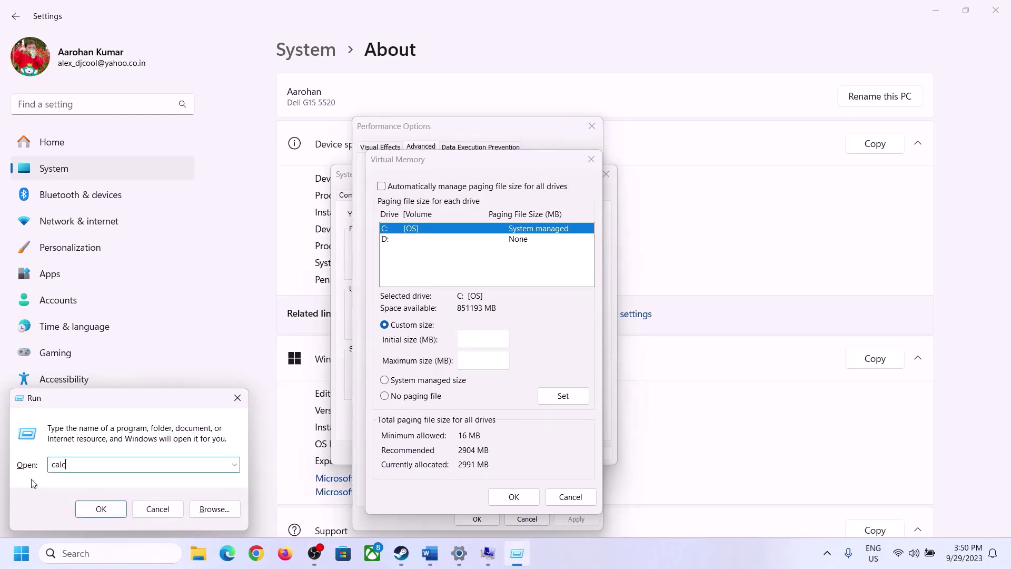
click(89, 510)
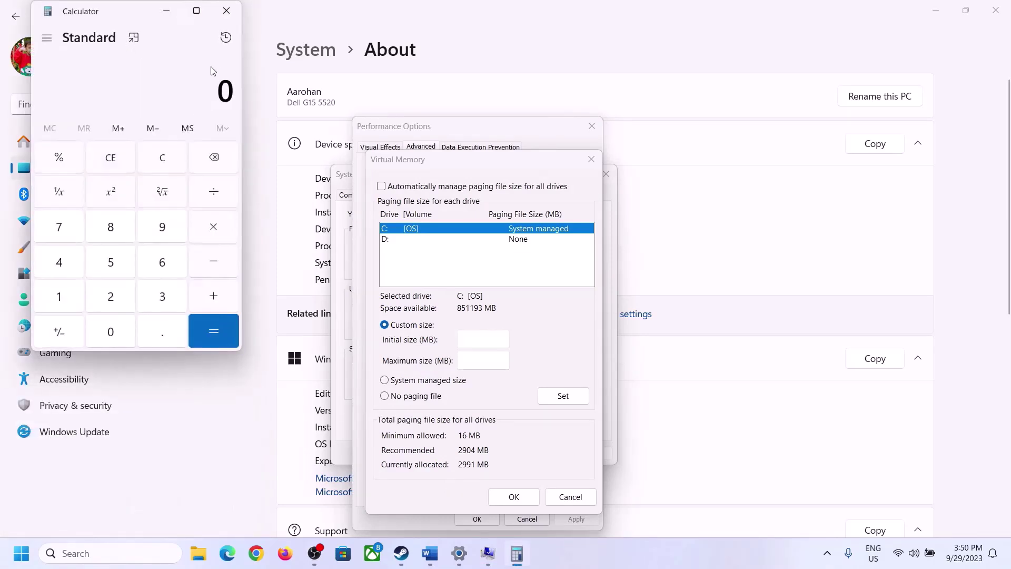
Arrange Calculator beside the Word document so the initial and maximum size rules stay readable.
drag(126, 20, 739, 174)
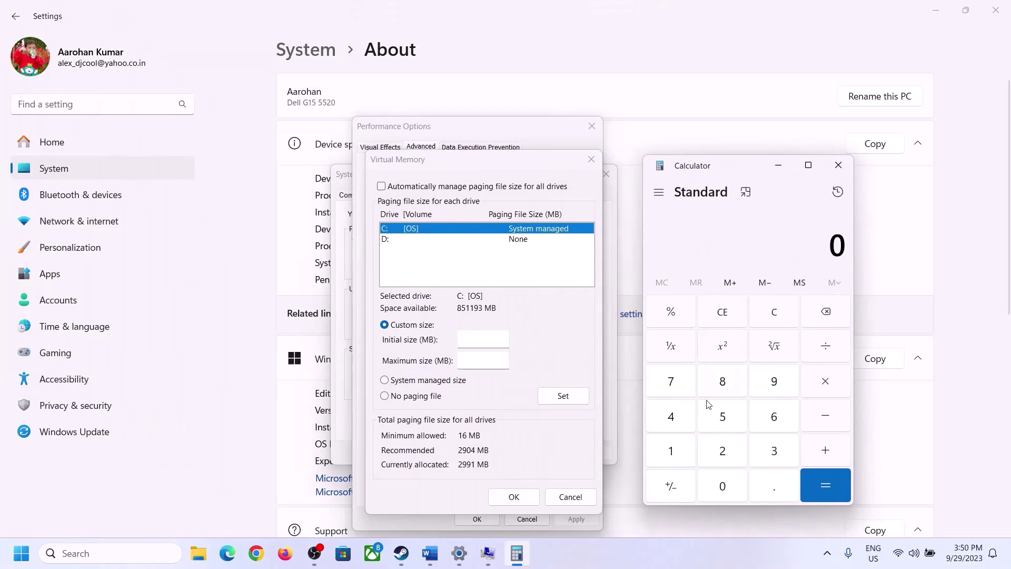
mouse_move(430, 553)
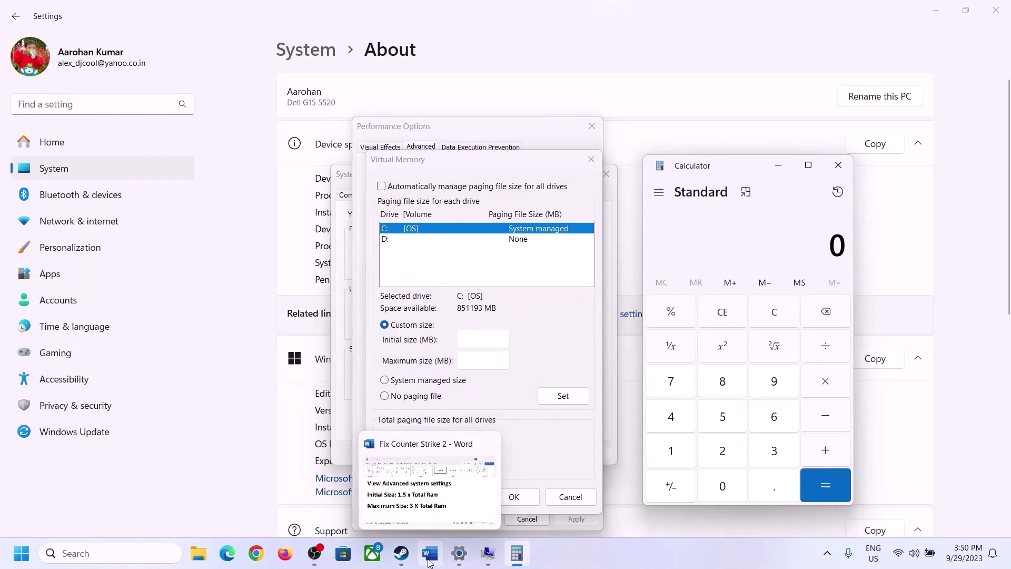
click(390, 492)
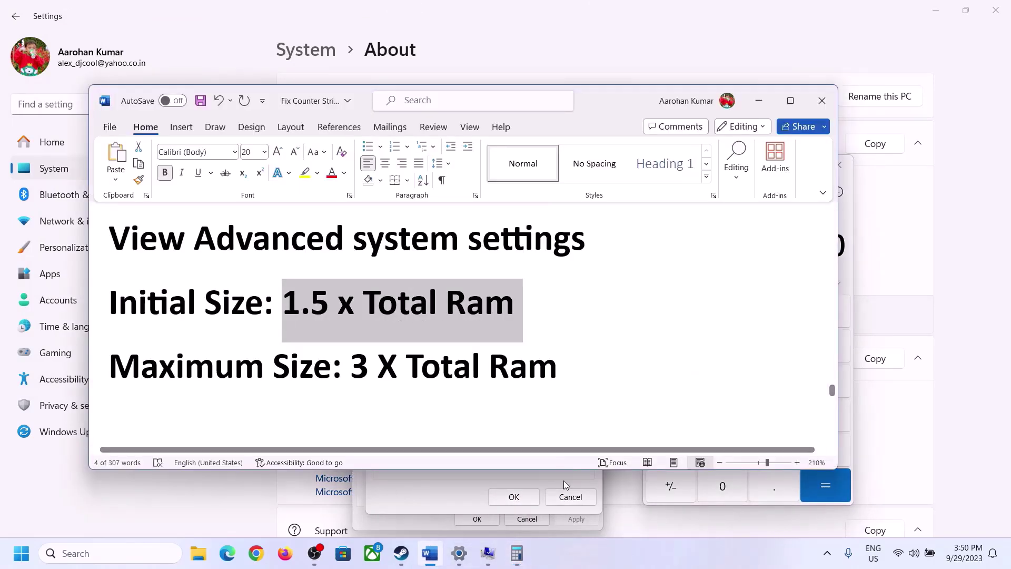
click(639, 470)
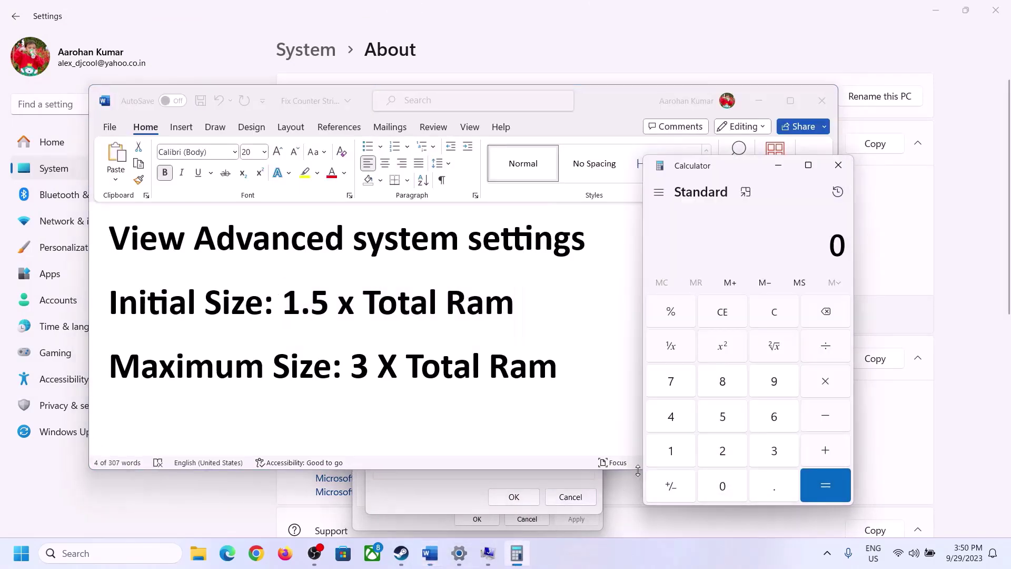
Convert the installed RAM to megabytes in Calculator by computing 16 × 1024.
click(673, 454)
click(772, 426)
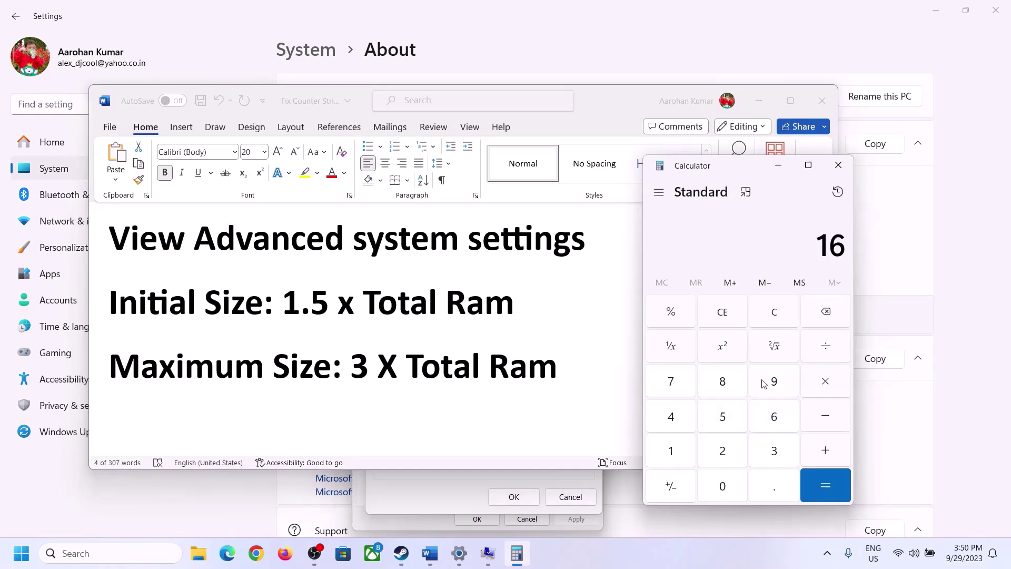
click(775, 321)
click(679, 453)
click(761, 422)
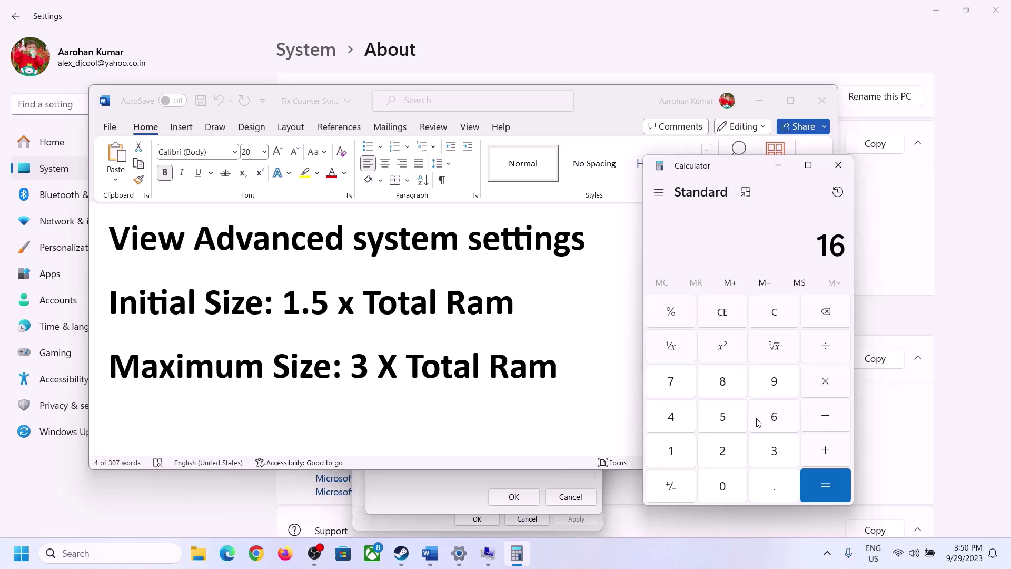
click(825, 390)
click(663, 458)
click(723, 490)
click(724, 456)
click(679, 424)
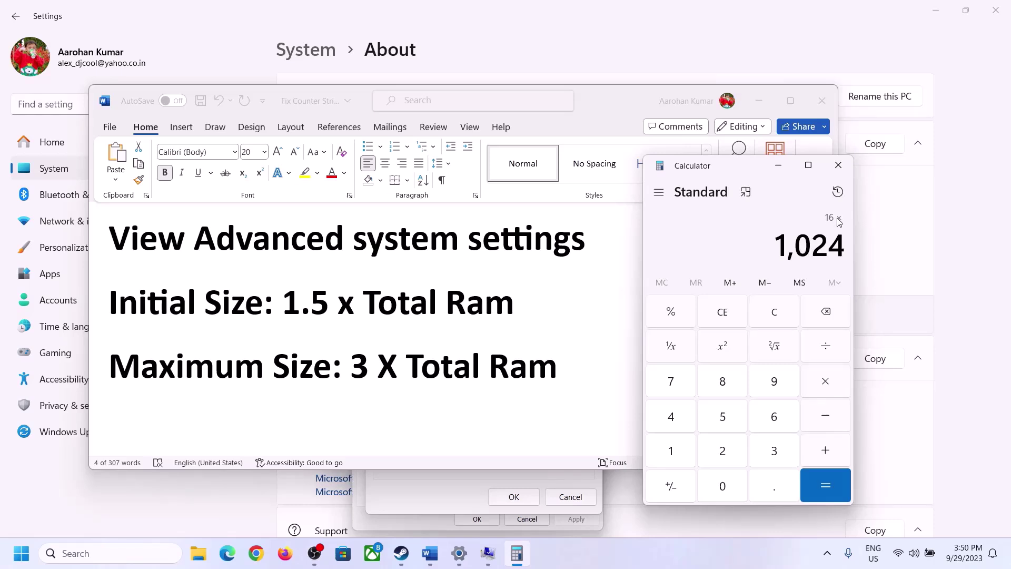
click(825, 486)
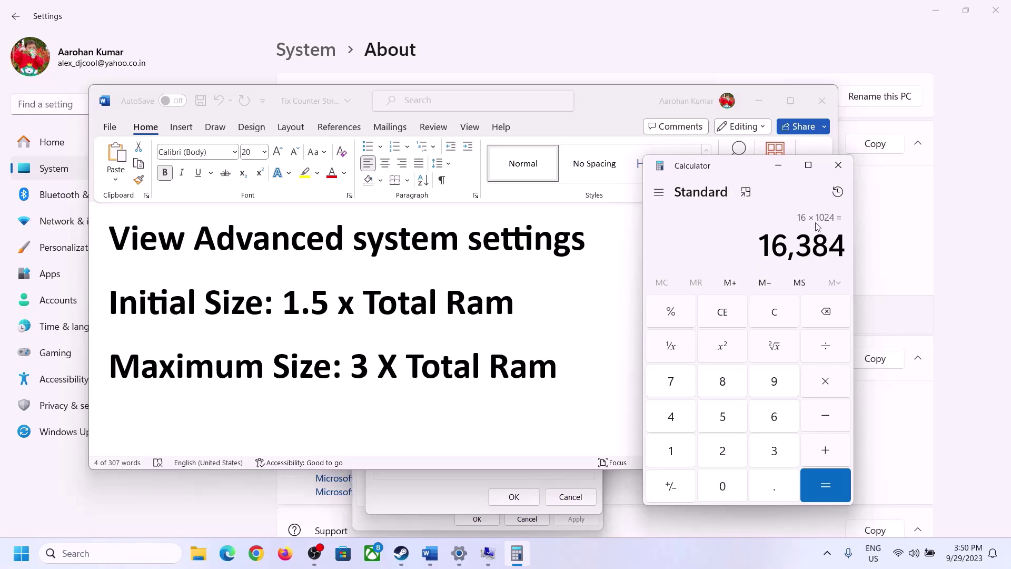
Multiply the RAM in megabytes by 1.5 to get the paging file's initial size.
click(826, 383)
click(684, 453)
click(769, 487)
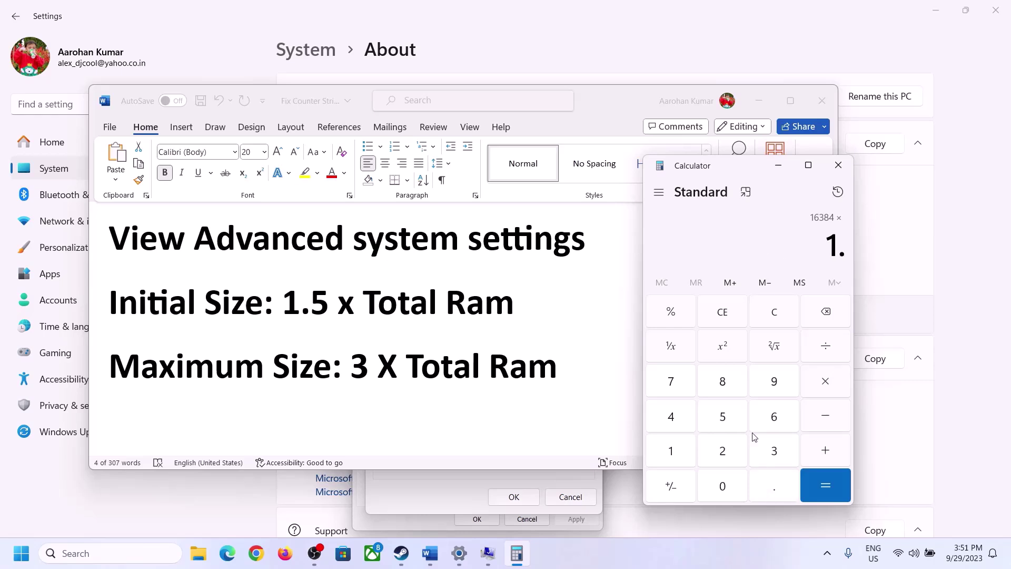
click(732, 424)
click(825, 482)
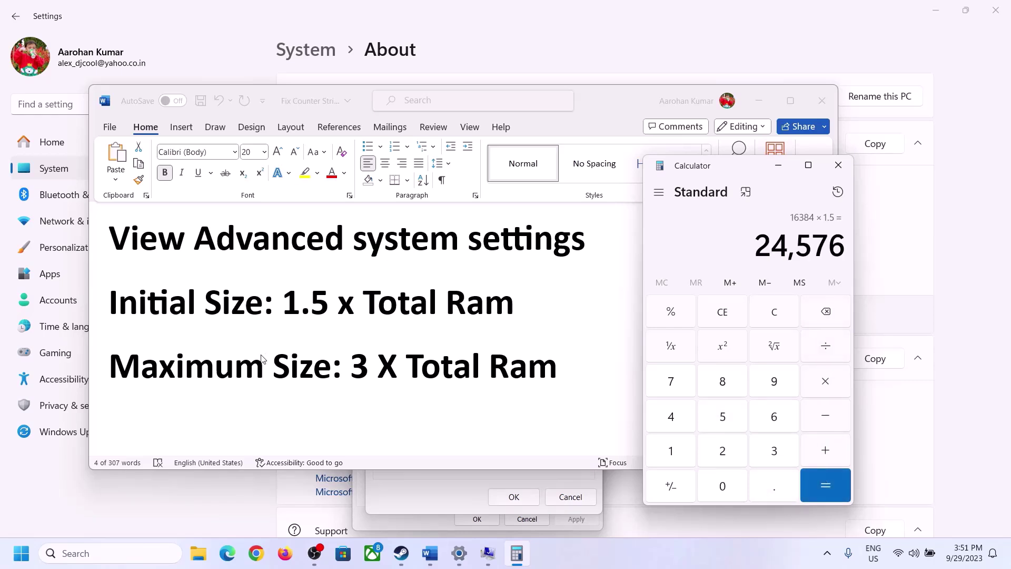
Set the custom initial size of drive C's paging file to 24576 MB.
click(463, 479)
click(475, 337)
text(24576)
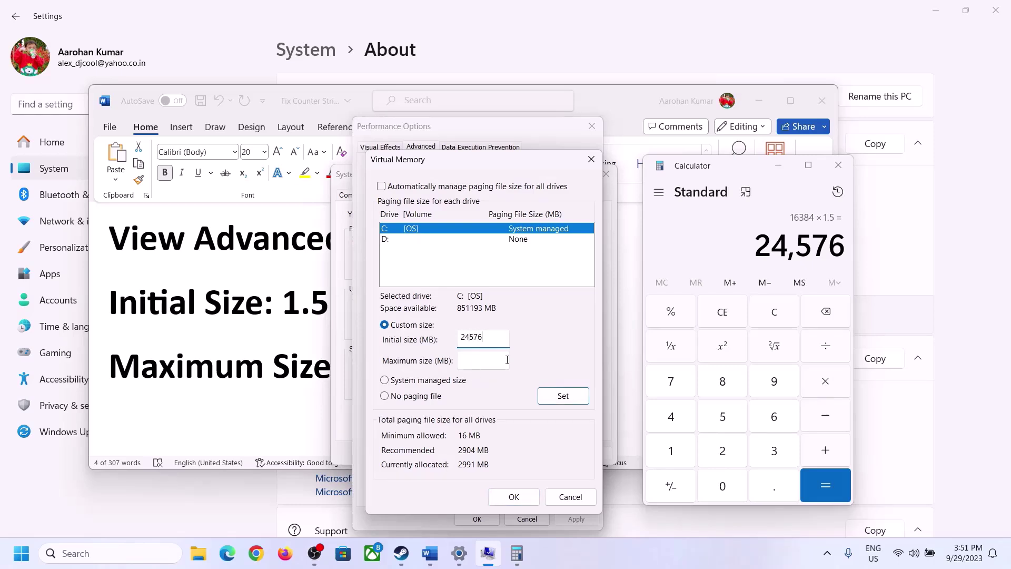
click(507, 360)
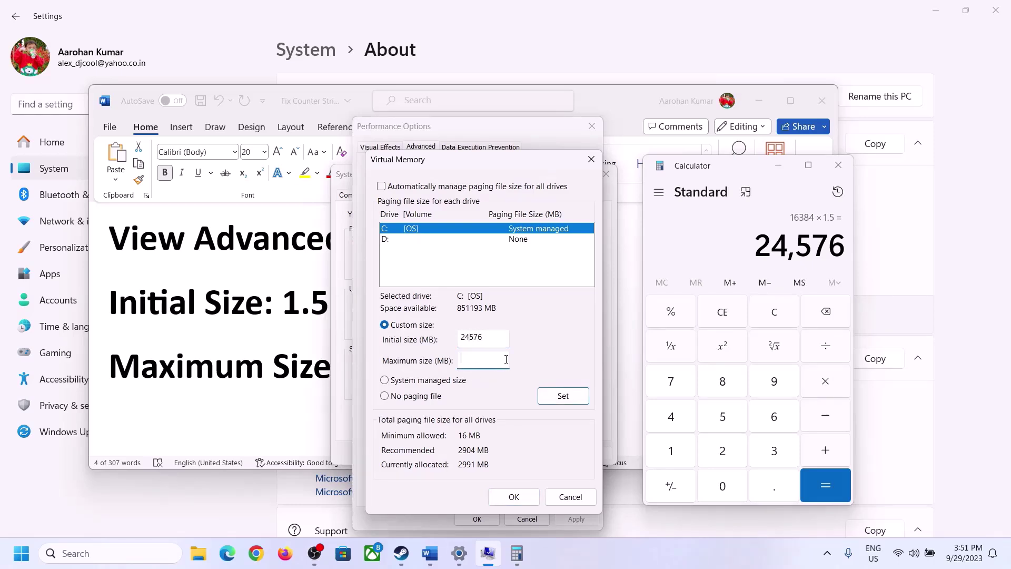
Check the maximum size rule in Word, clear Calculator and look up the installed RAM on the System About page.
click(314, 375)
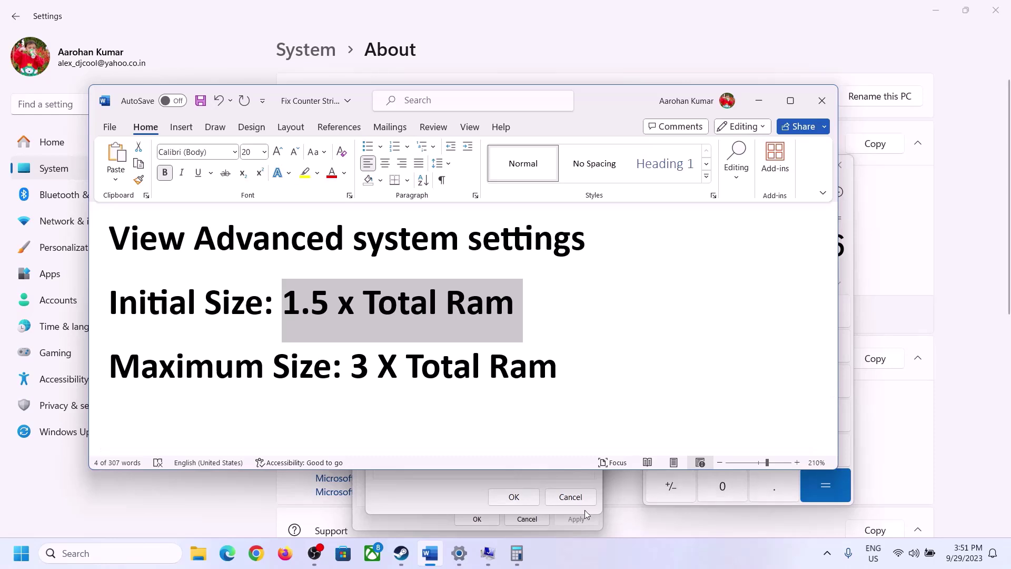
click(850, 273)
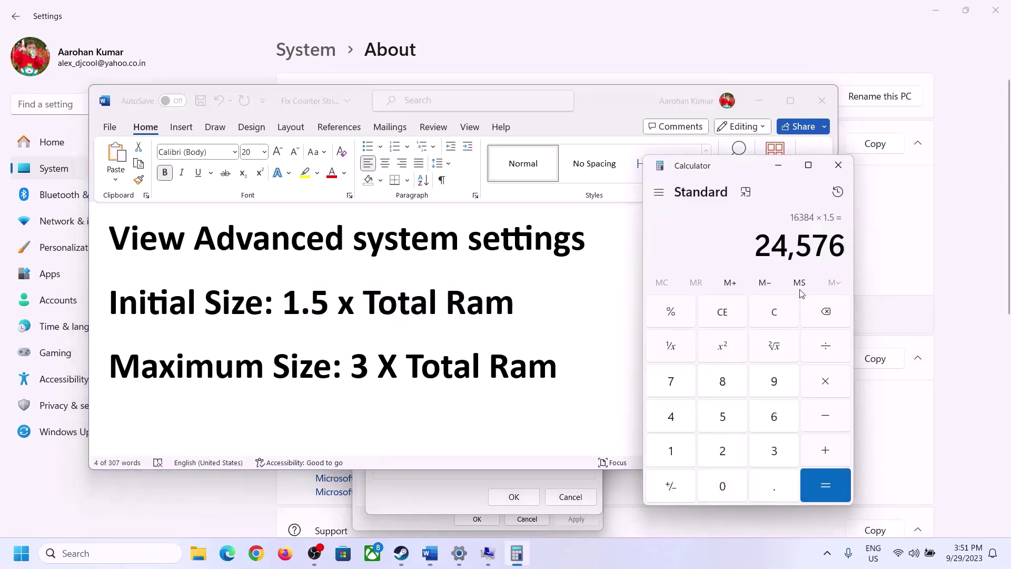
click(778, 316)
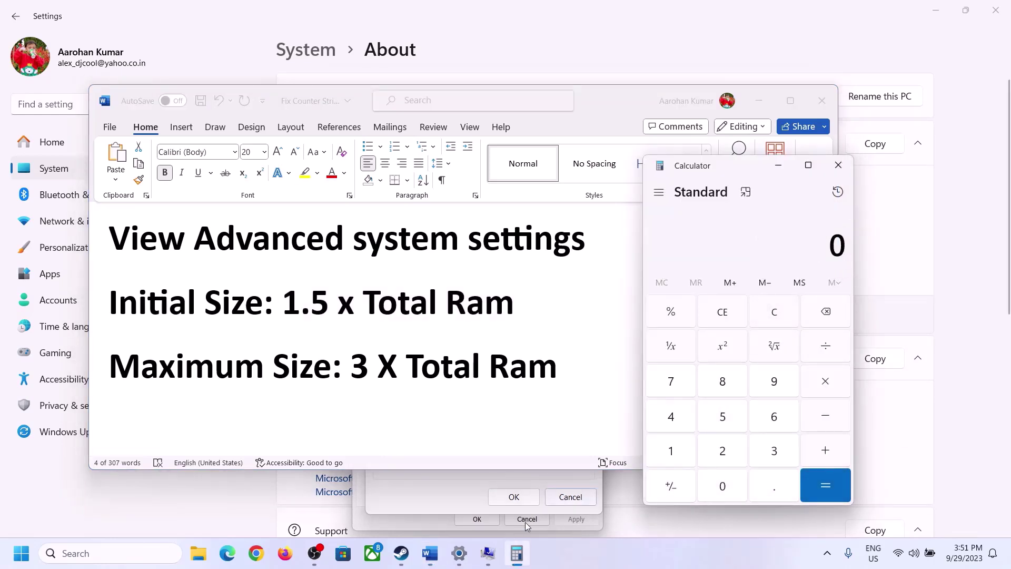
click(459, 553)
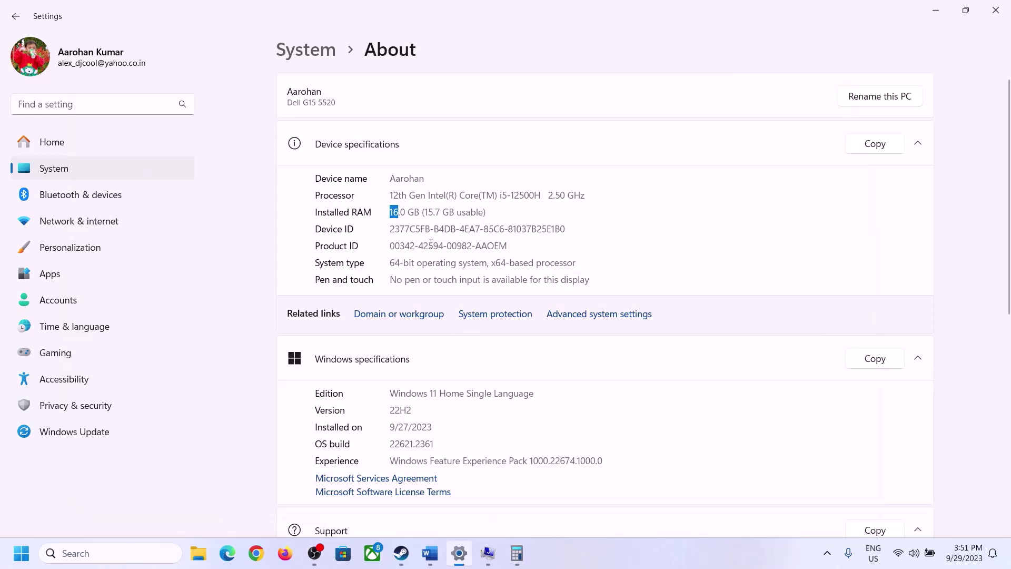
click(517, 553)
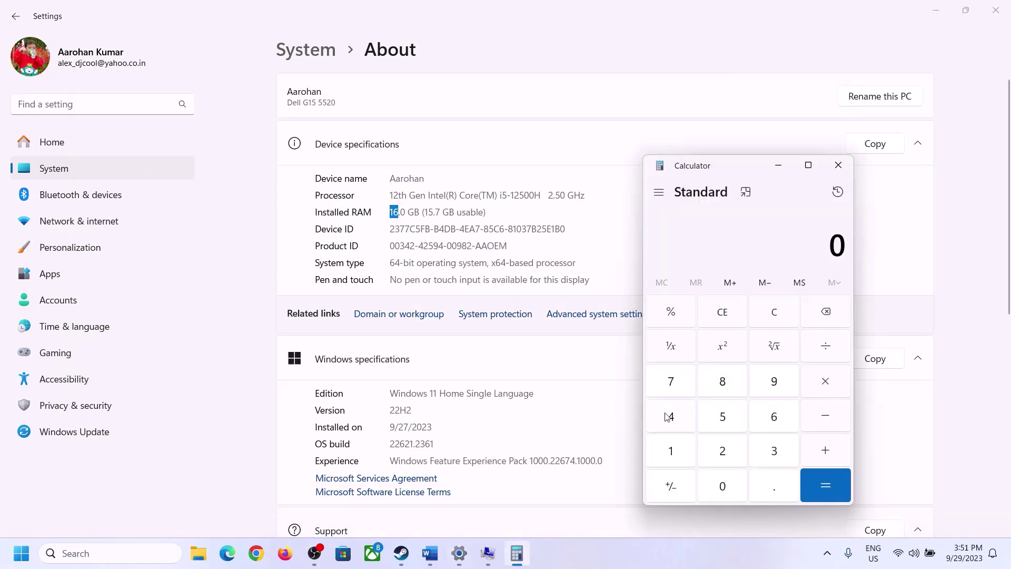
Compute 16 × 1024 again in Calculator as the basis for the maximum paging file size.
click(681, 456)
click(772, 416)
click(823, 380)
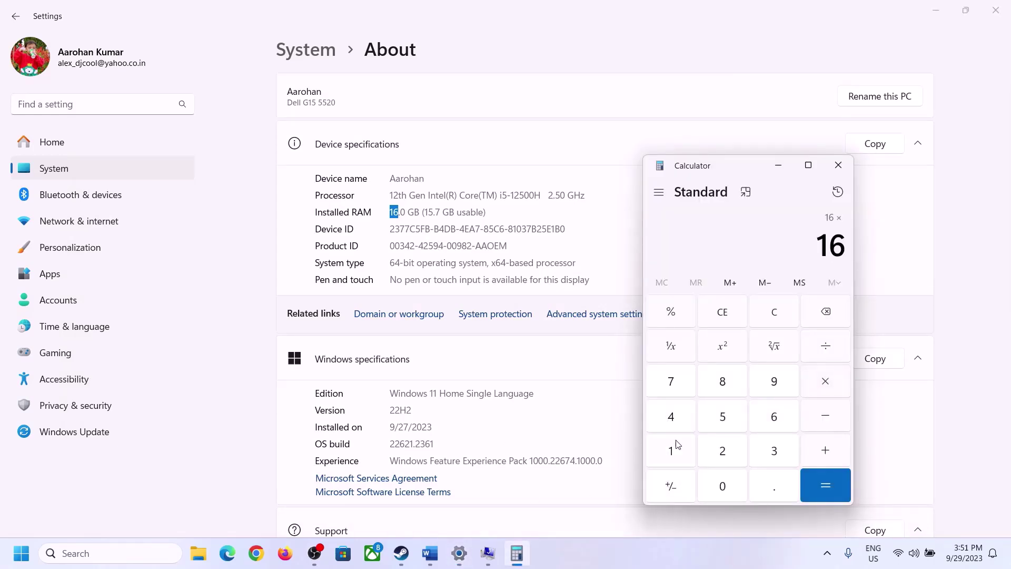
click(678, 445)
click(720, 484)
click(723, 450)
click(674, 419)
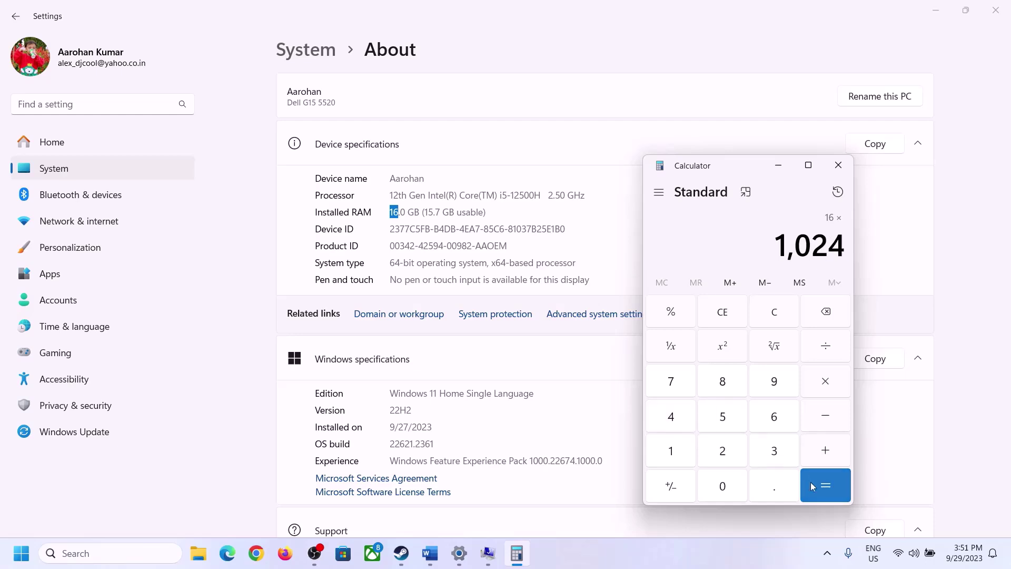
click(816, 489)
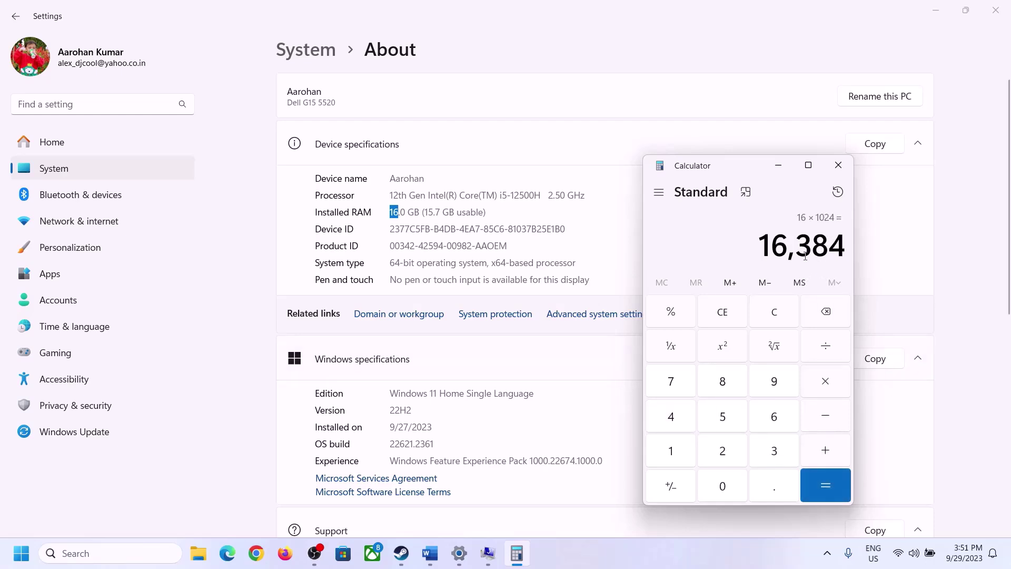
Consult the maximum size rule in Word and multiply the RAM in megabytes by 3 in Calculator.
click(431, 553)
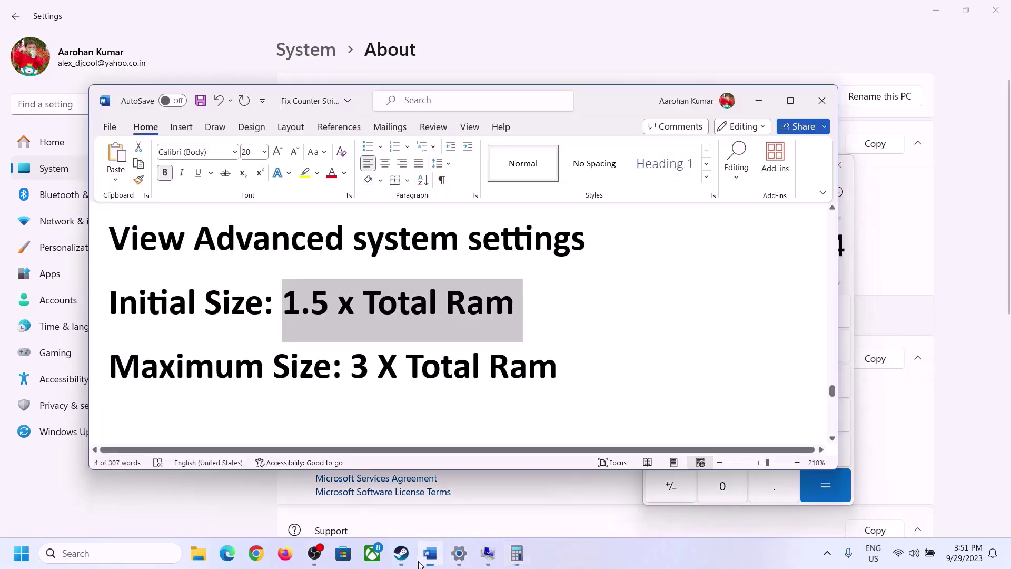
click(517, 553)
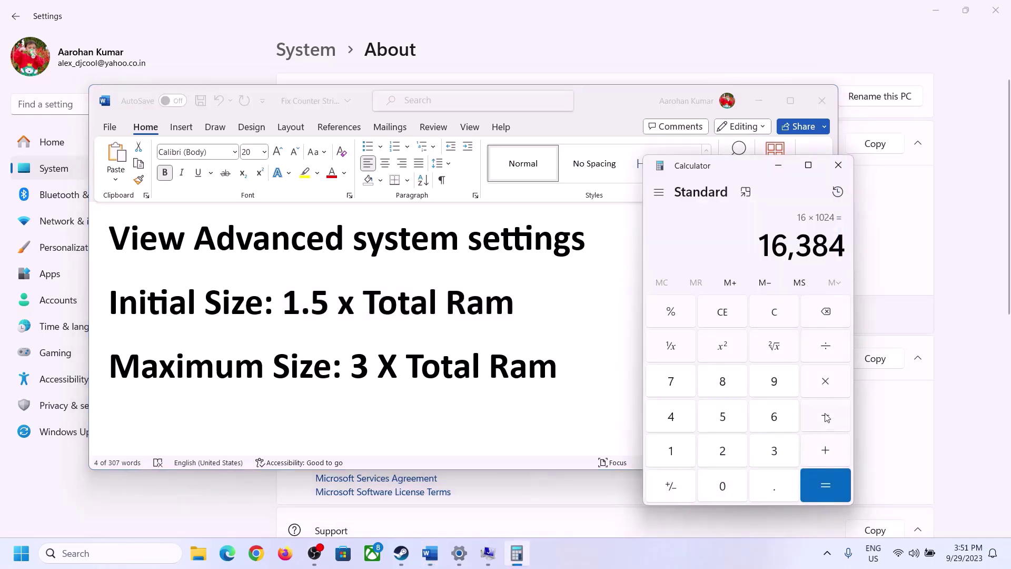
click(826, 384)
click(773, 451)
click(838, 484)
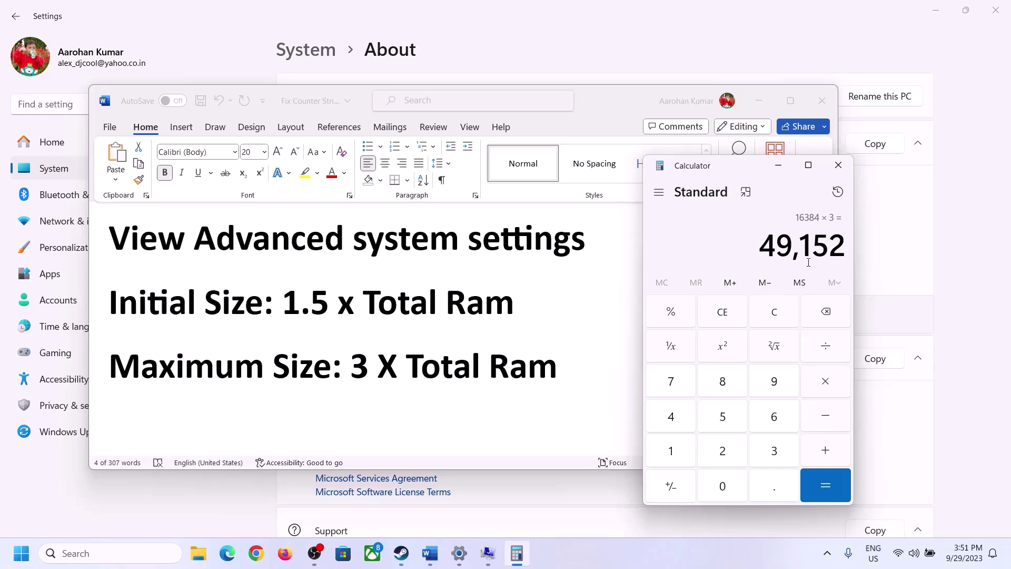
Set the maximum size of drive C's paging file to 49152 MB and apply the custom sizes to the drive.
click(488, 558)
text(4)
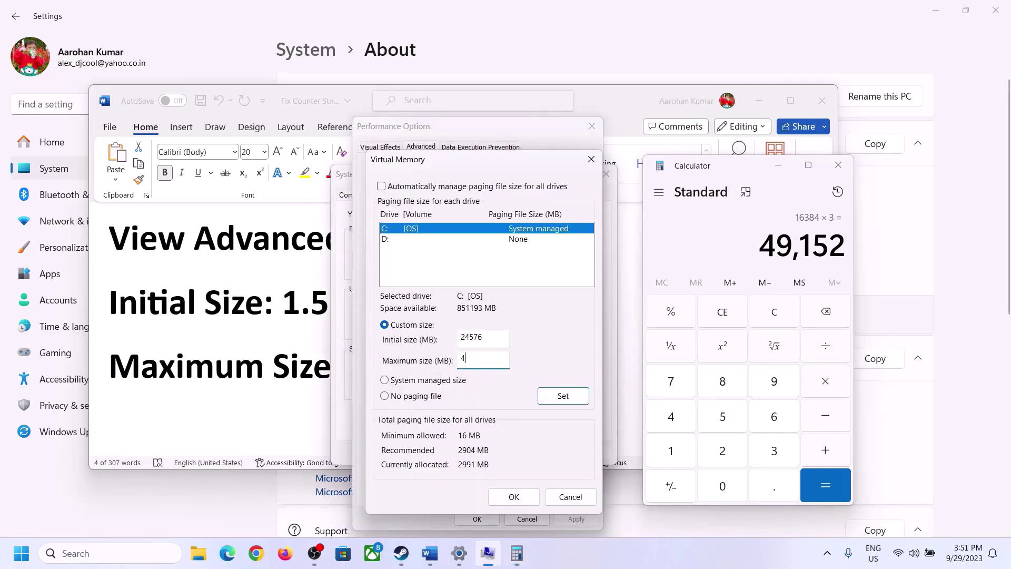
text(9152)
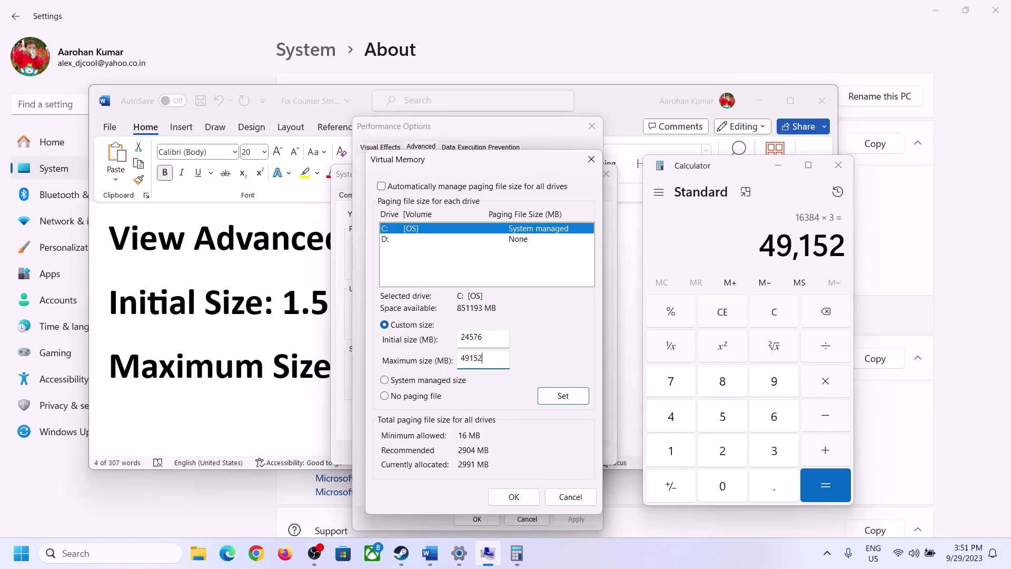
click(562, 397)
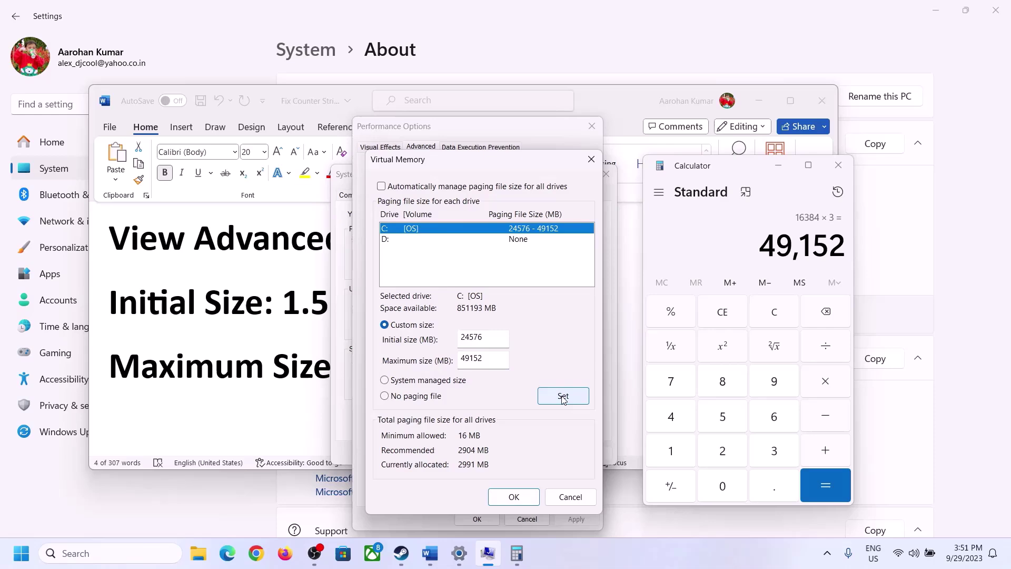
Confirm the Virtual Memory, Performance Options and System Properties dialogs and dismiss the restart prompt without restarting.
click(514, 497)
click(618, 325)
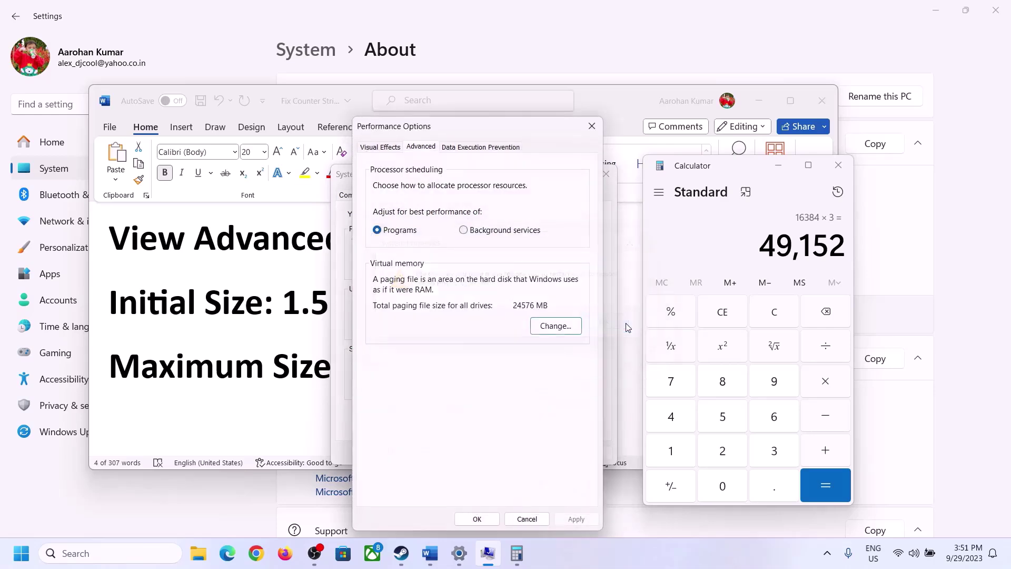
click(478, 519)
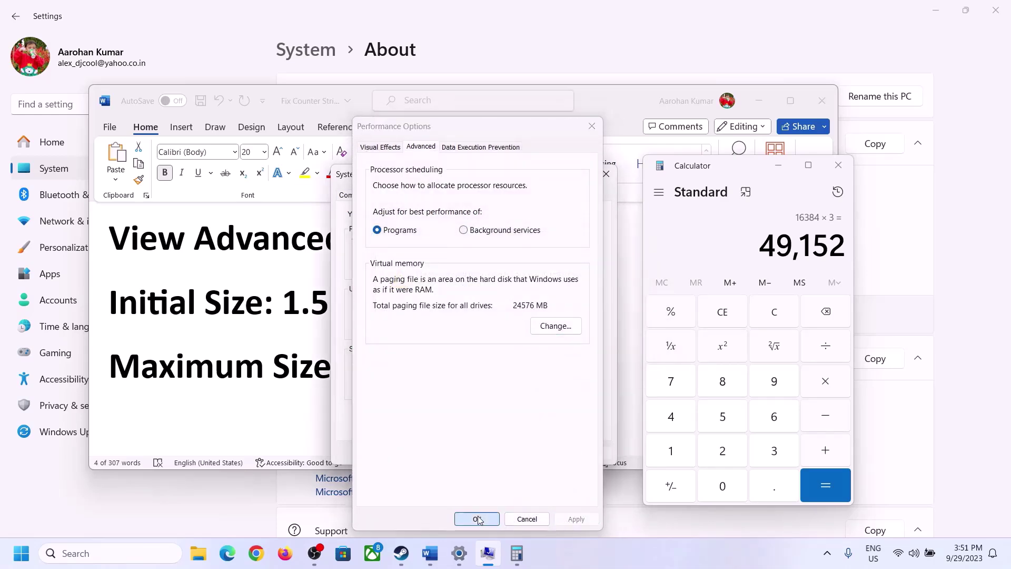
click(480, 452)
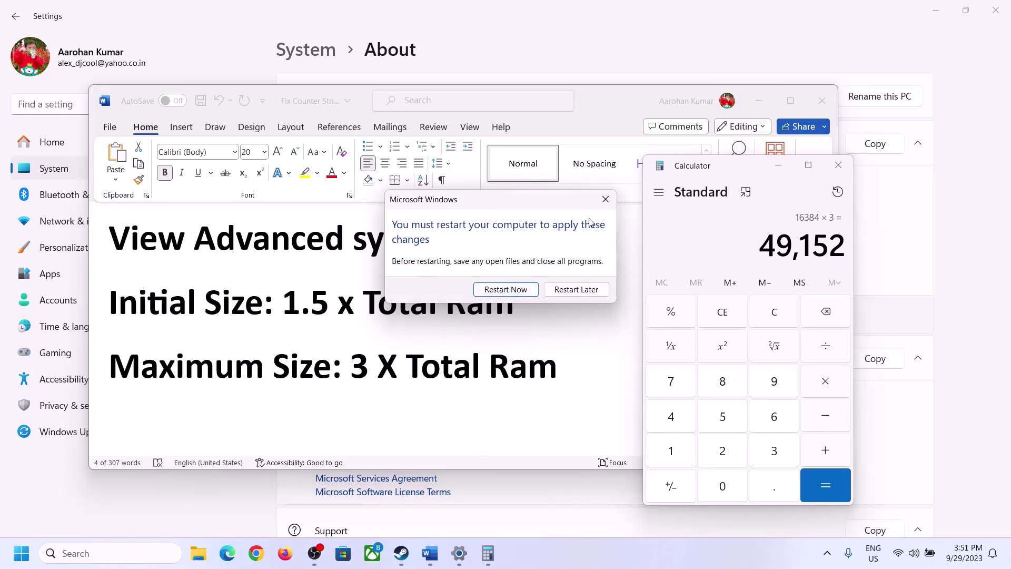
click(605, 199)
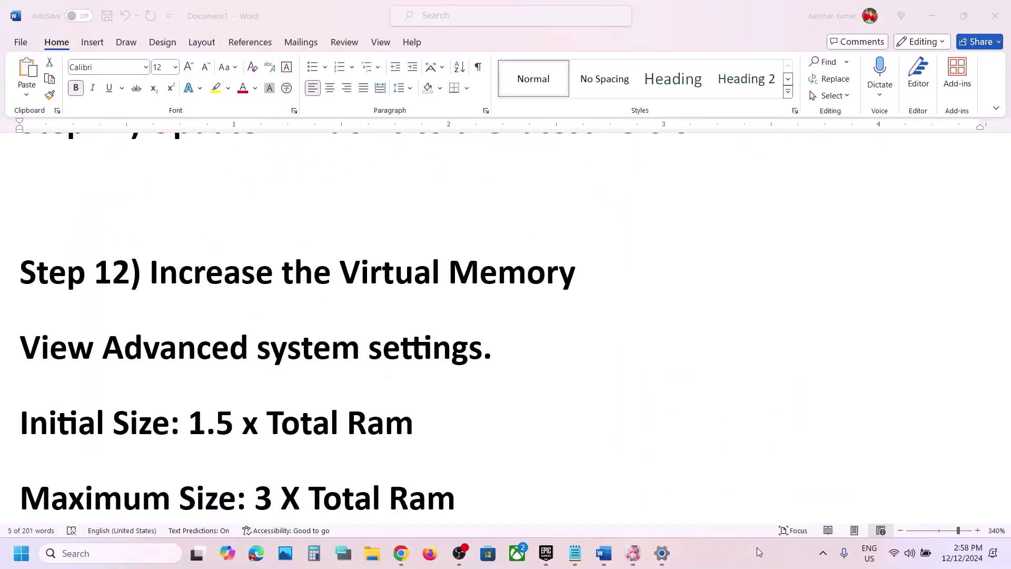
Copy the Visual C++ redistributable link under Step 13 in Word and open it in a new Chrome tab.
scroll(644, 491, down, 5)
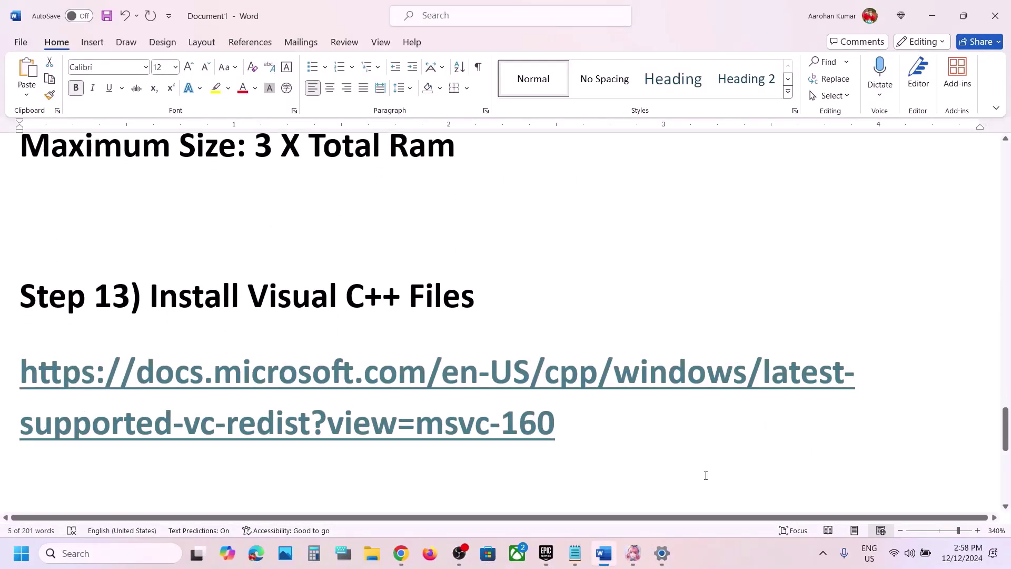
click(567, 407)
drag(591, 433, 19, 385)
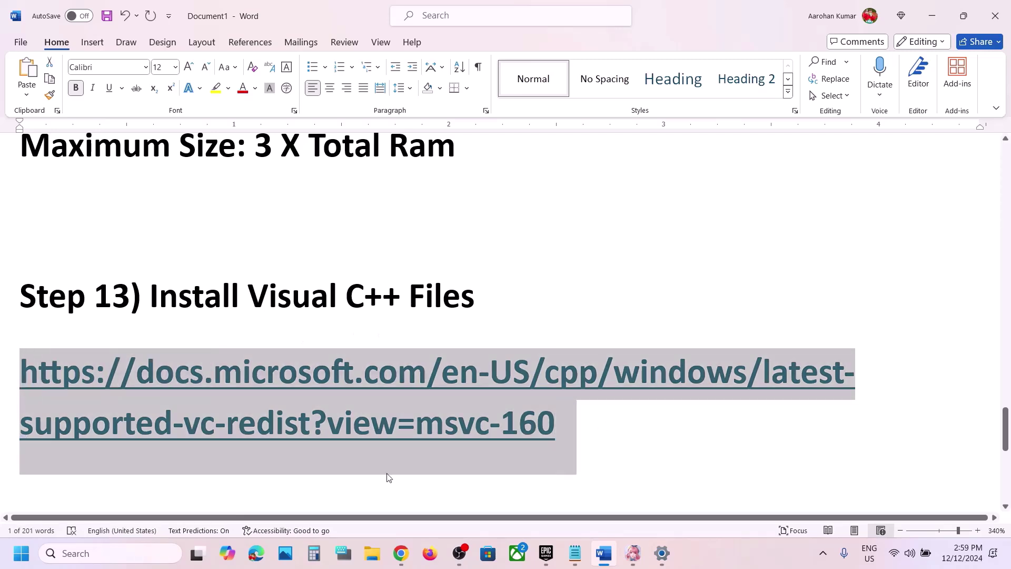
right_click(402, 552)
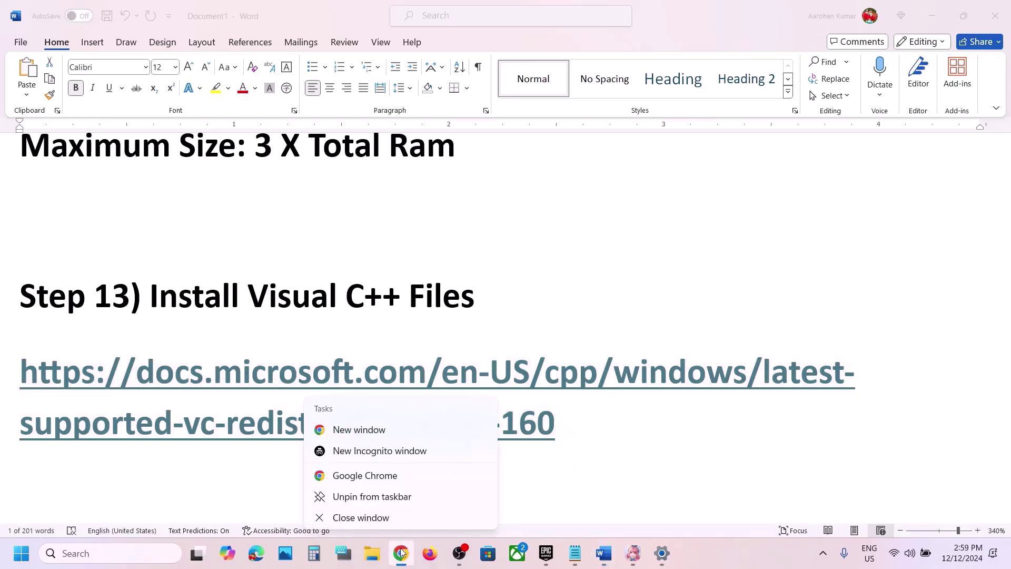
click(401, 552)
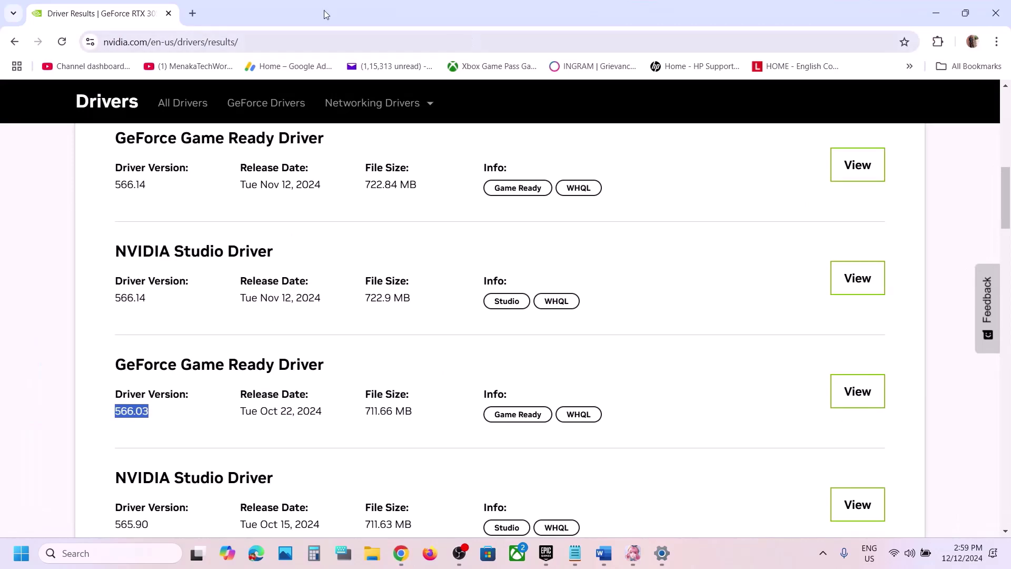
key(ctrl+t)
text(docs.microsoft.com/en-us/cpp/windows/latest-supported-vc-redist?view=msvc-160)
key(Return)
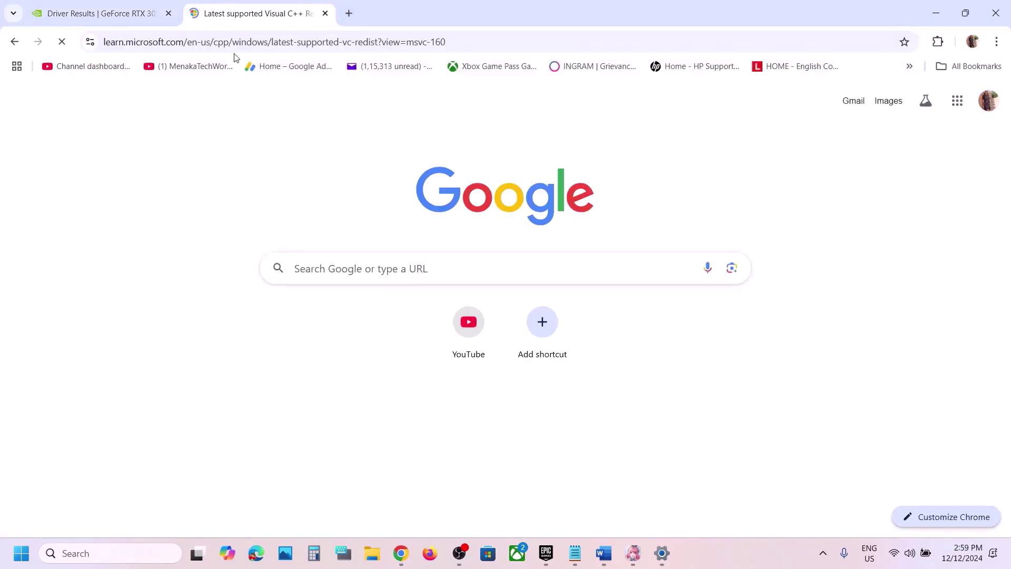
Download the X86 Visual C++ redistributable from the latest version table and repair the x86 package with its installer.
scroll(371, 237, down, 6)
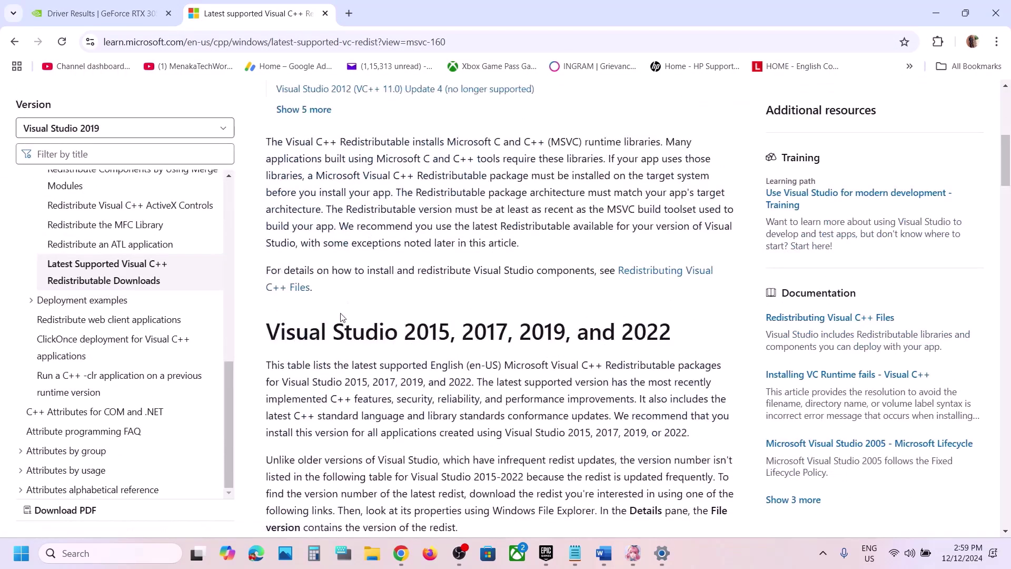
drag(309, 331, 571, 331)
scroll(462, 353, down, 4)
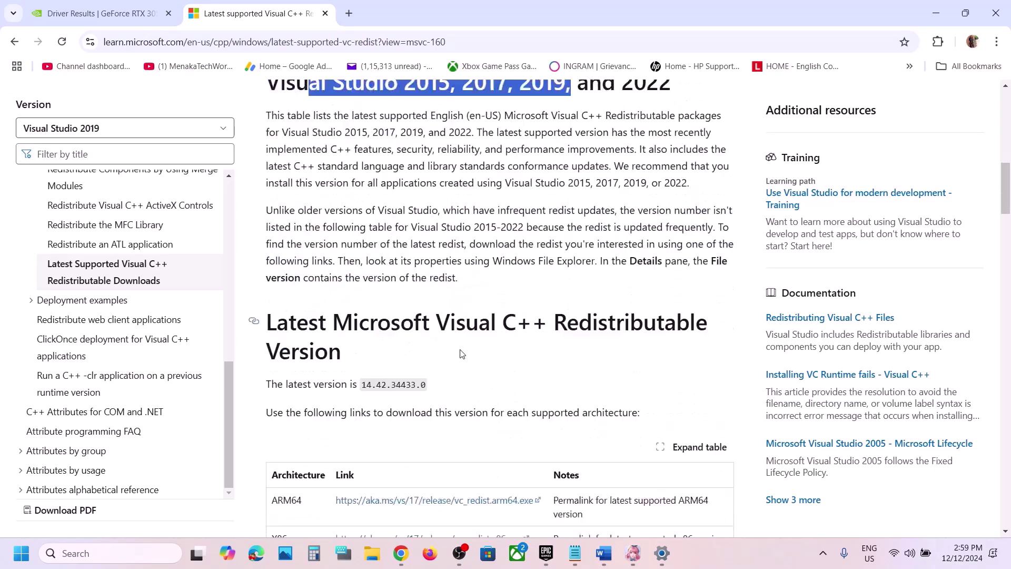
scroll(462, 353, down, 4)
double_click(280, 320)
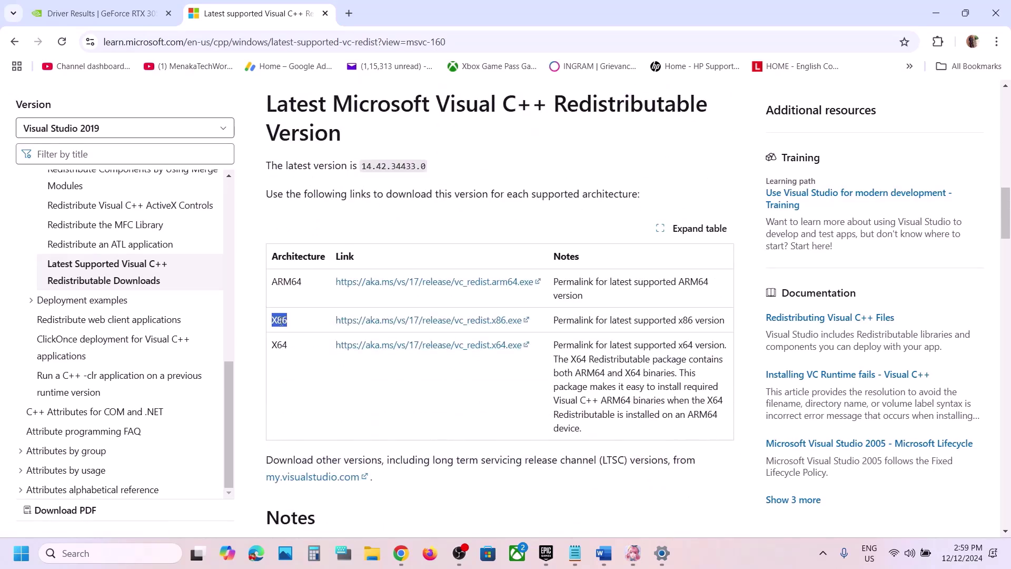
double_click(279, 346)
double_click(280, 320)
click(445, 321)
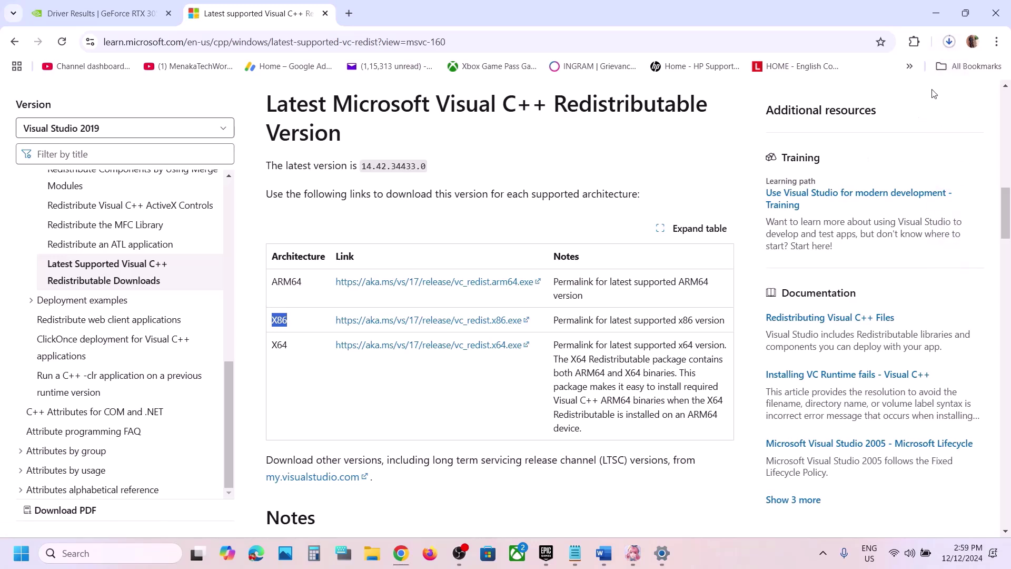
click(837, 79)
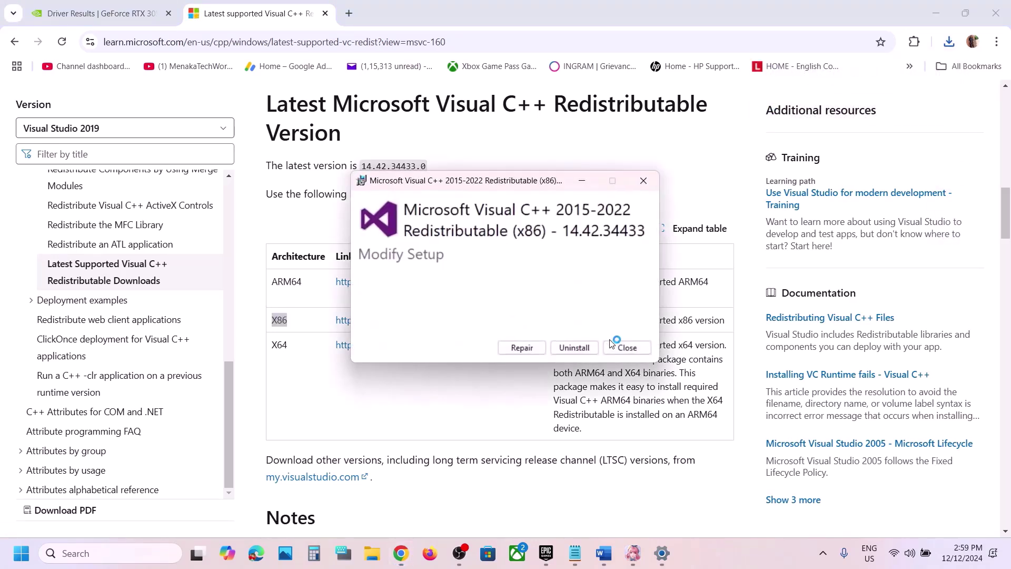
click(526, 346)
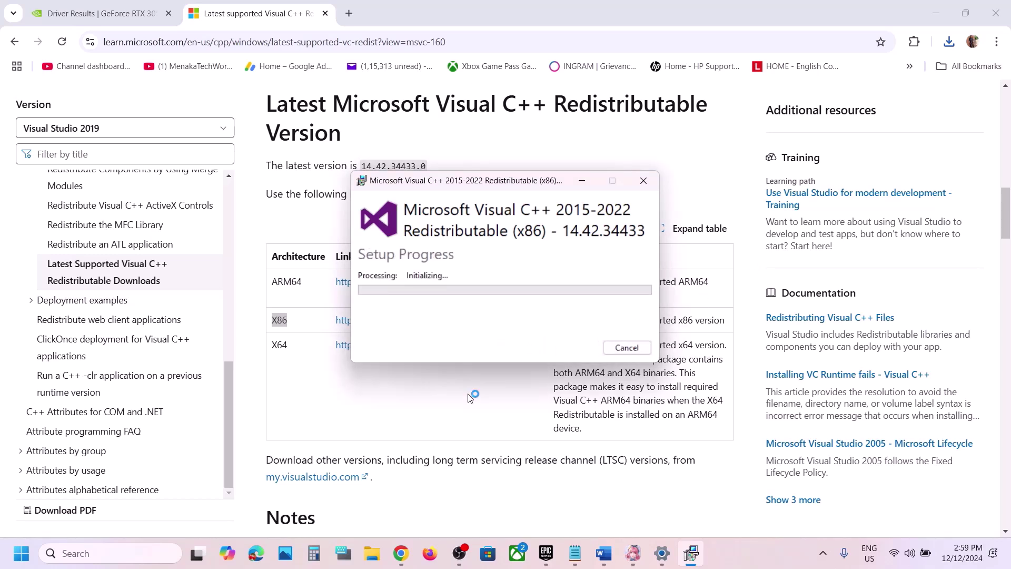
Download the X64 Visual C++ redistributable from the same table and repair the x64 package with its installer.
click(280, 345)
double_click(280, 345)
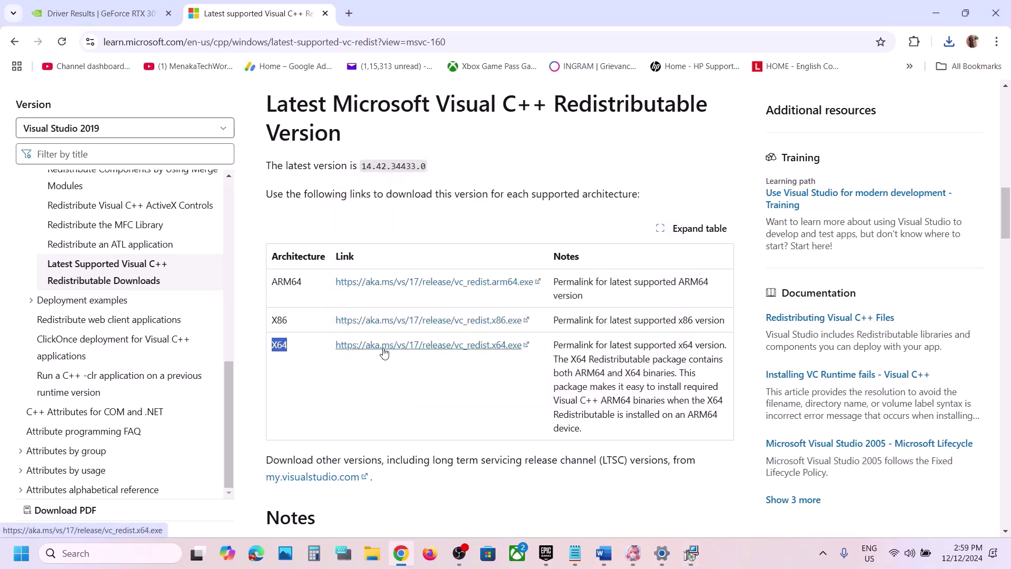
click(951, 47)
click(837, 101)
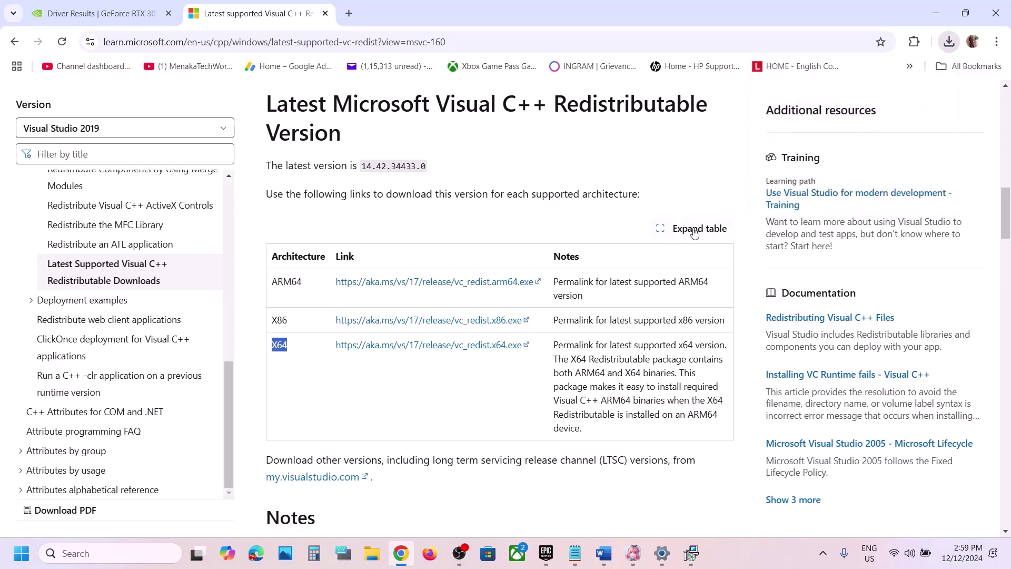
click(531, 349)
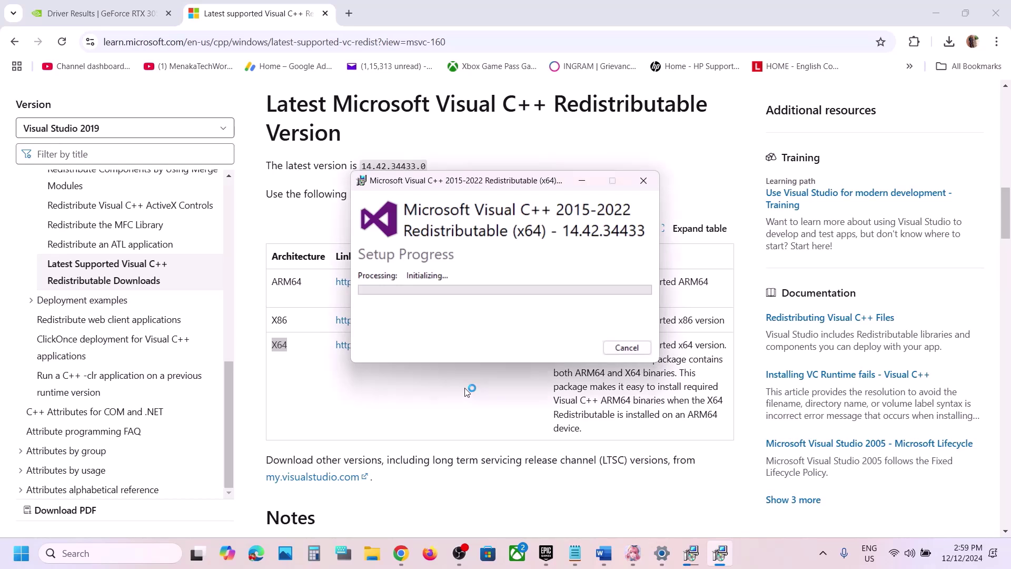
Arrange the x86 and x64 redistributable setup windows side by side.
click(685, 517)
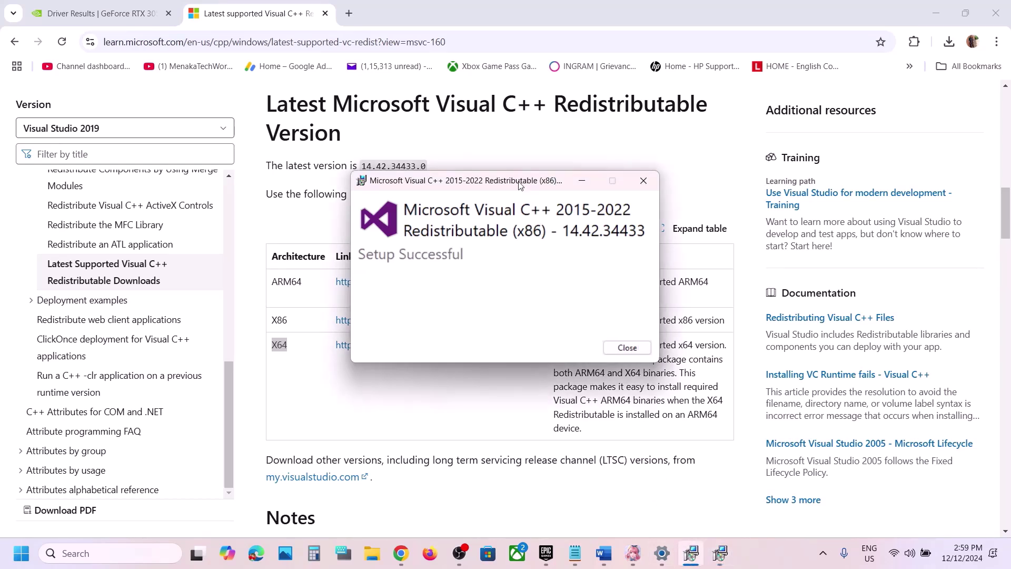
drag(520, 184, 357, 210)
drag(545, 178, 704, 211)
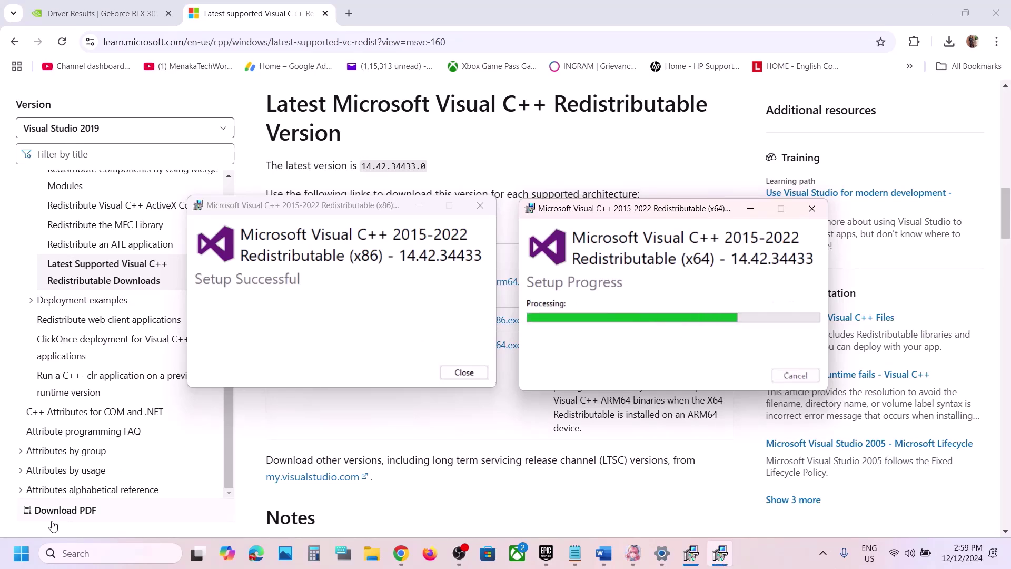
Bring up the Windows power options containing Restart and dismiss them without restarting.
key(super)
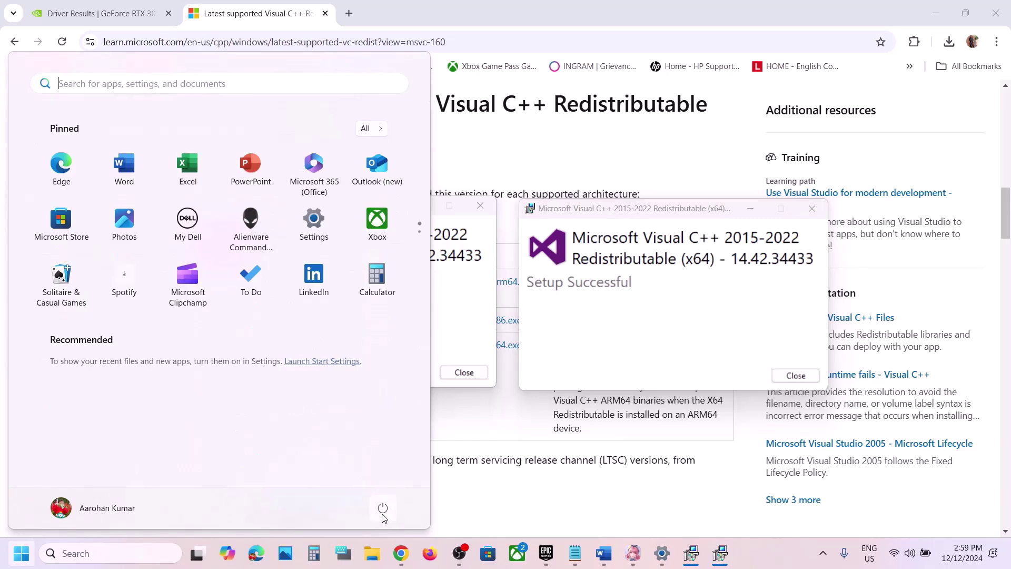
click(383, 509)
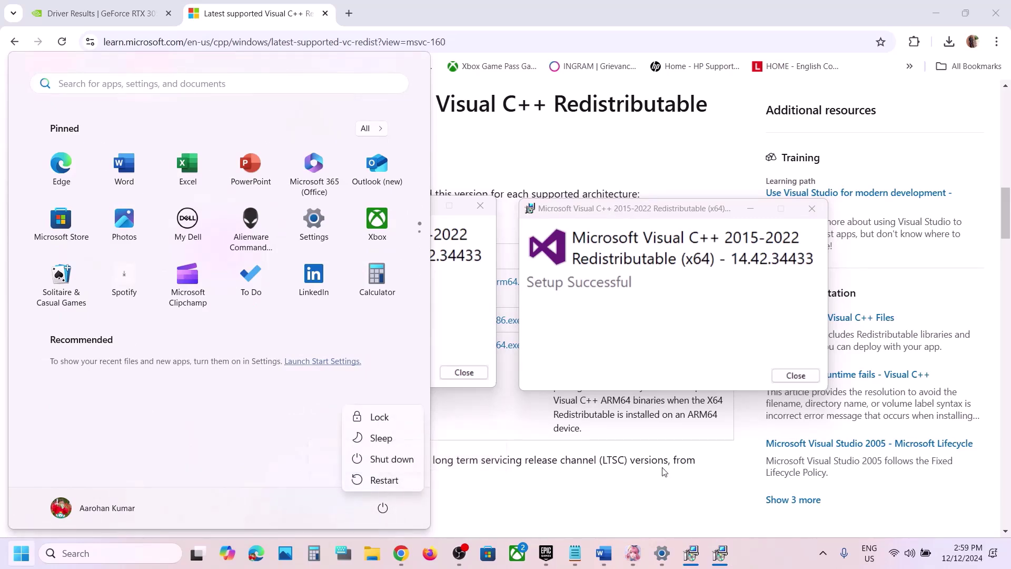
key(Escape)
Switch to the Word document and select the Update BIOS text of Step 14.
click(603, 553)
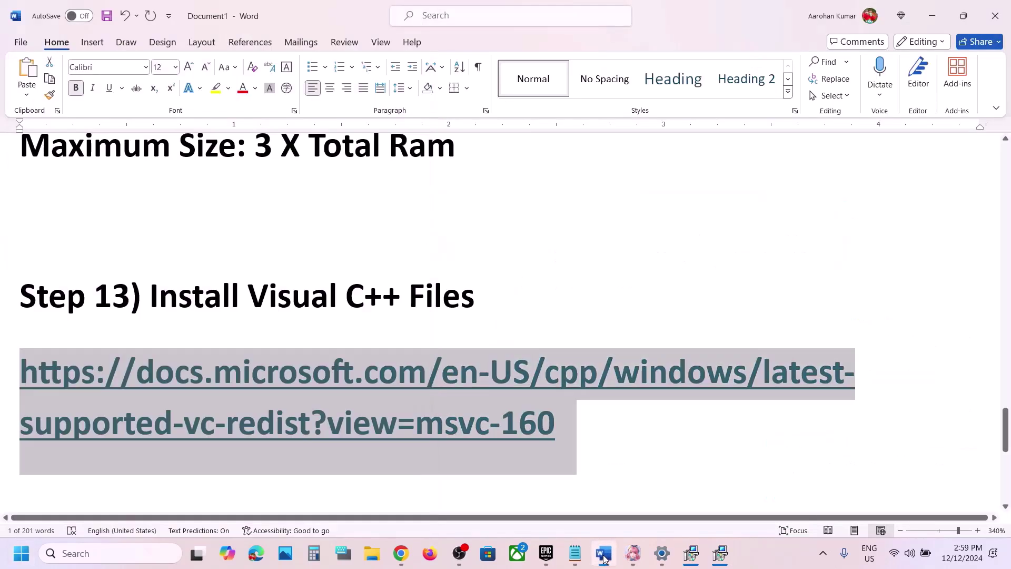
scroll(481, 391, down, 5)
scroll(482, 390, up, 3)
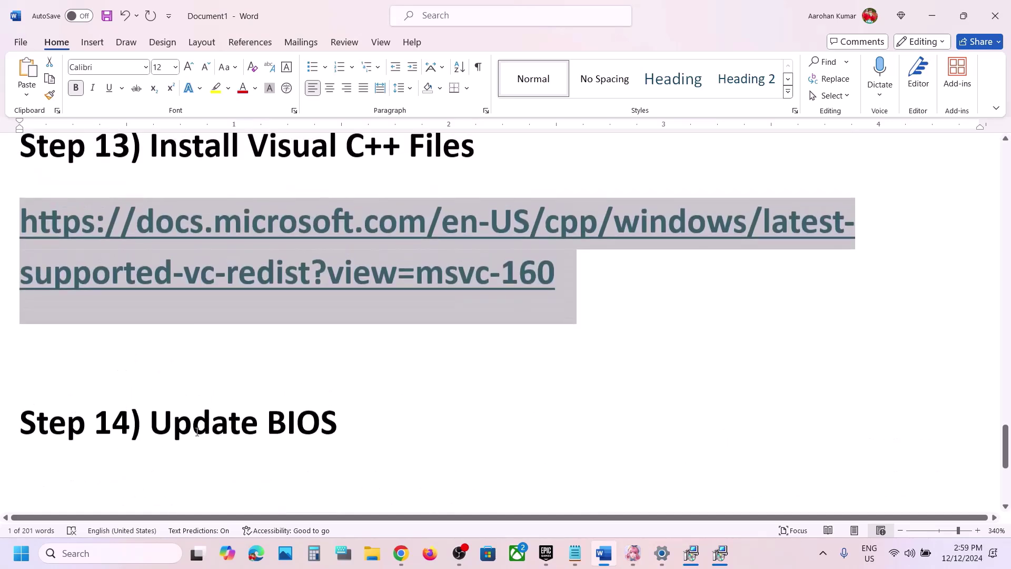
drag(151, 423, 396, 409)
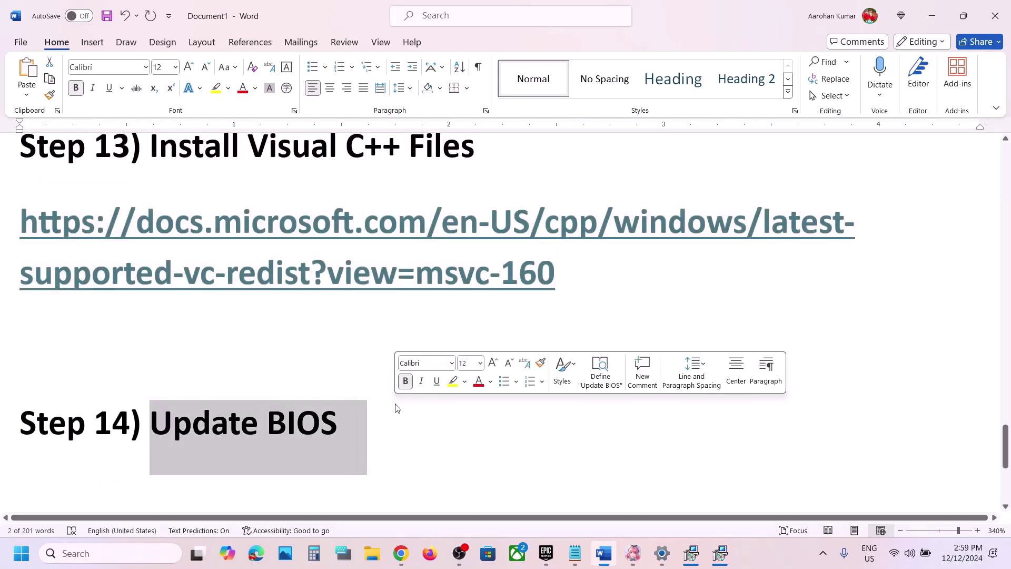